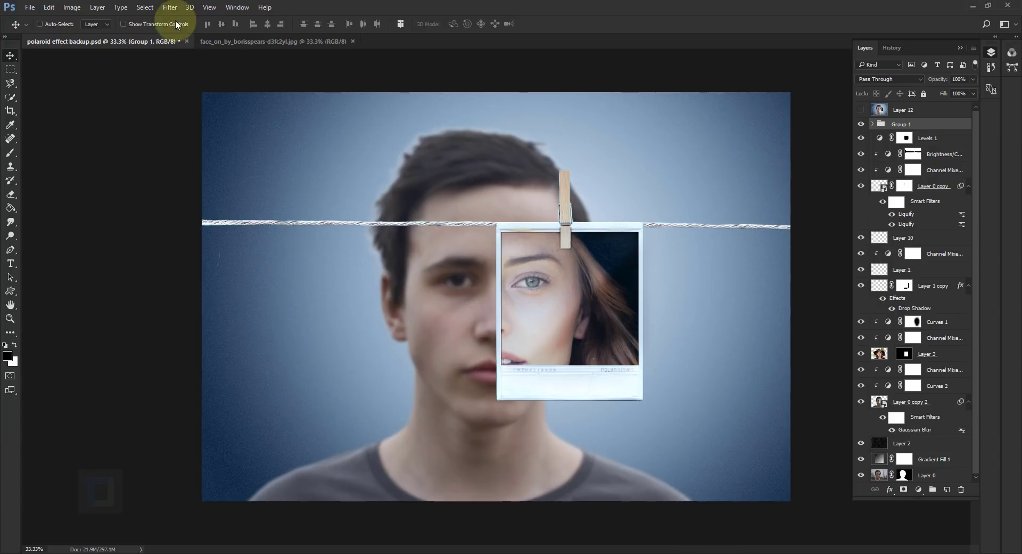
Switch to the open face_on_by_borisspears portrait photo document.
click(229, 41)
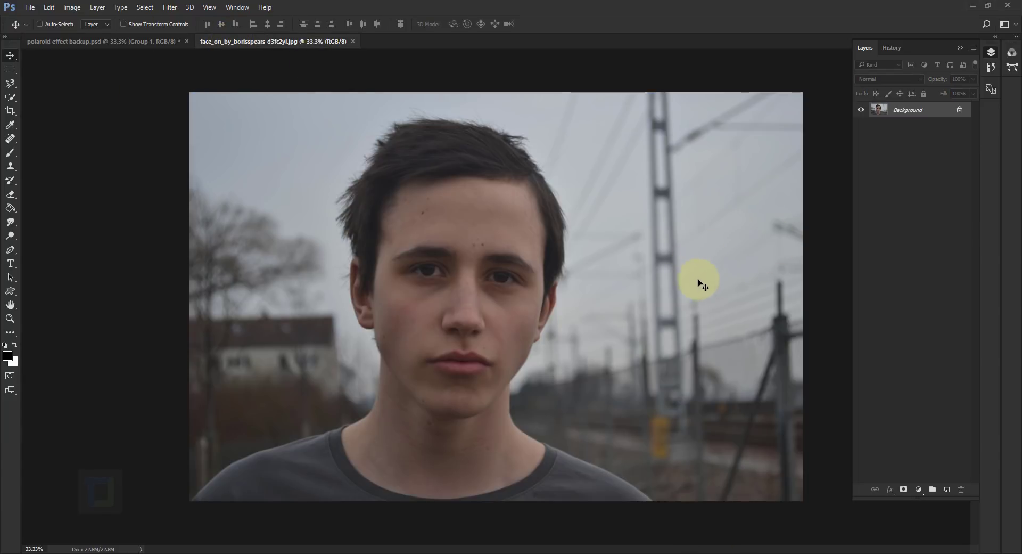
click(31, 8)
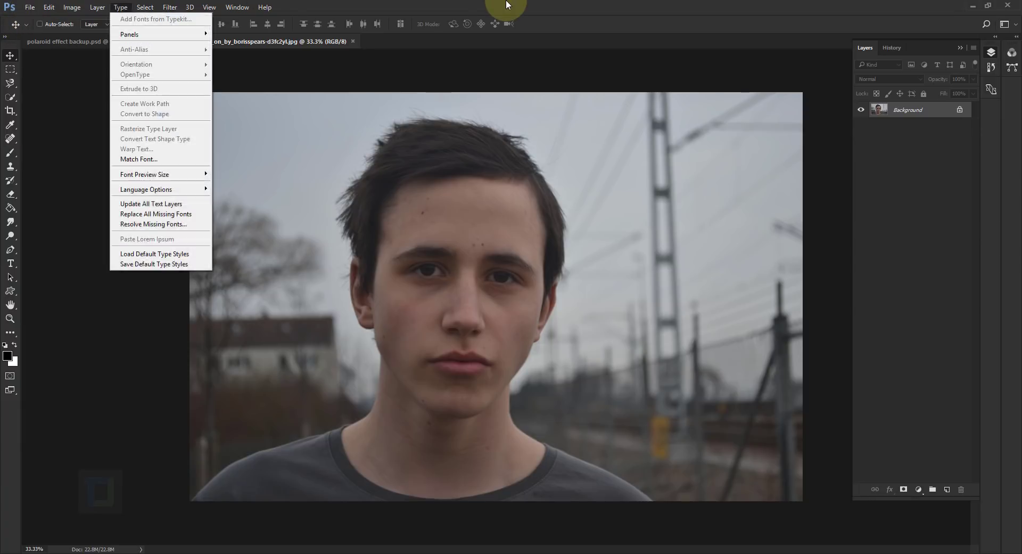
click(507, 75)
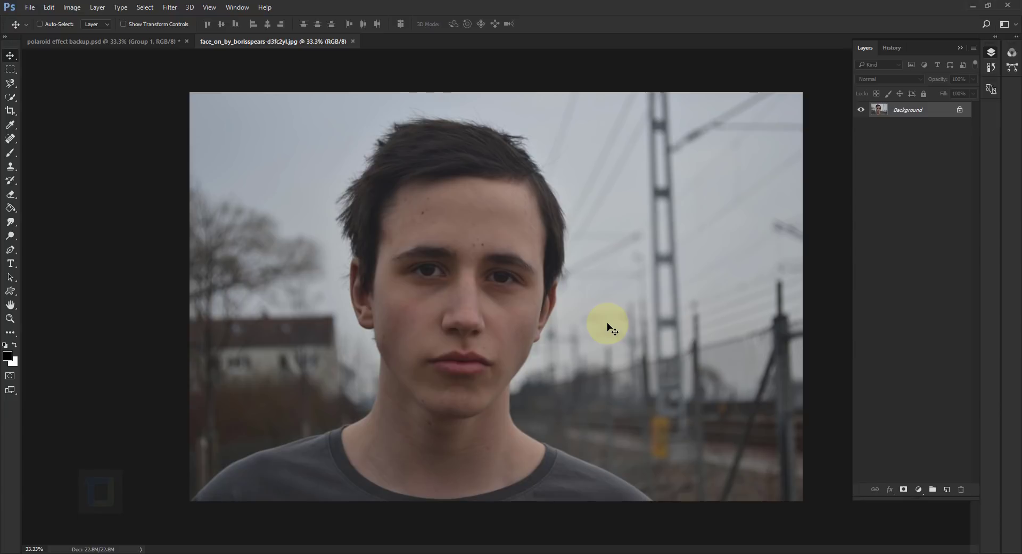
Select the man with the Quick Selection tool at brush size 50 and mask out the background with a layer mask.
click(9, 98)
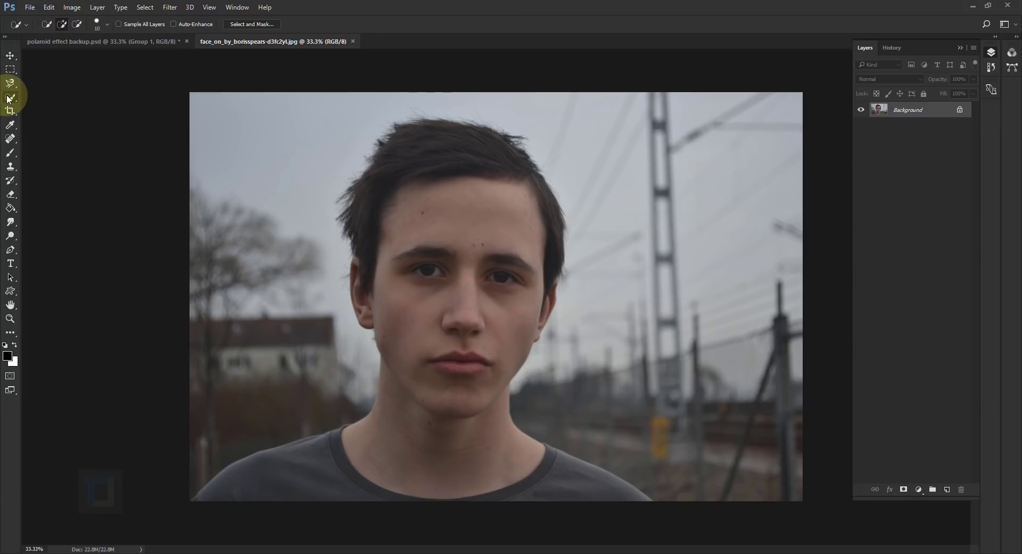
click(65, 98)
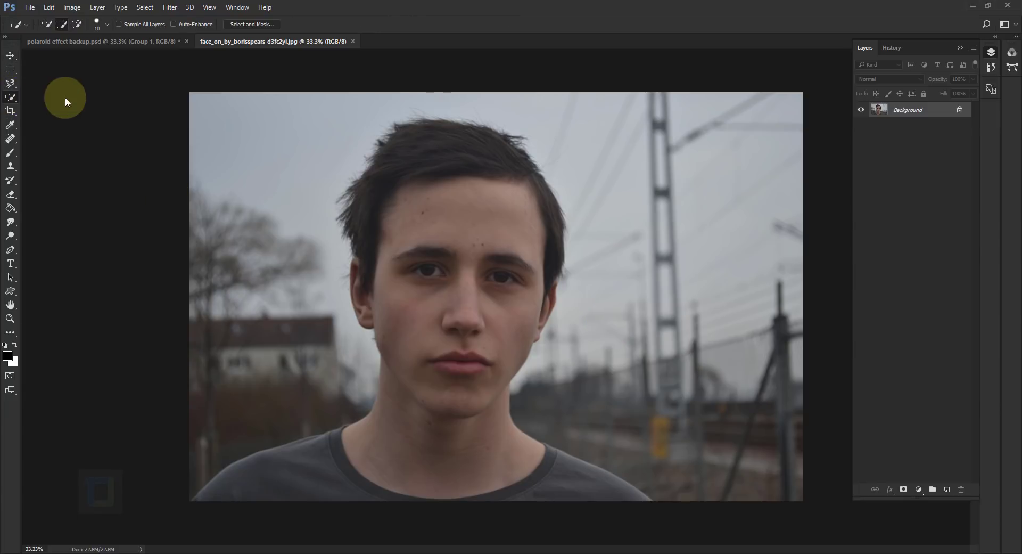
mouse_move(519, 194)
mouse_down()
mouse_move(483, 240)
mouse_move(463, 169)
mouse_move(444, 173)
mouse_move(426, 222)
mouse_up()
mouse_move(470, 280)
mouse_down()
mouse_move(448, 329)
mouse_move(445, 409)
mouse_move(399, 442)
mouse_move(292, 474)
mouse_move(507, 476)
mouse_move(592, 503)
mouse_move(418, 403)
mouse_move(463, 315)
mouse_up()
key(bracketright)
key(bracketright)
key(bracketright)
key(bracketright)
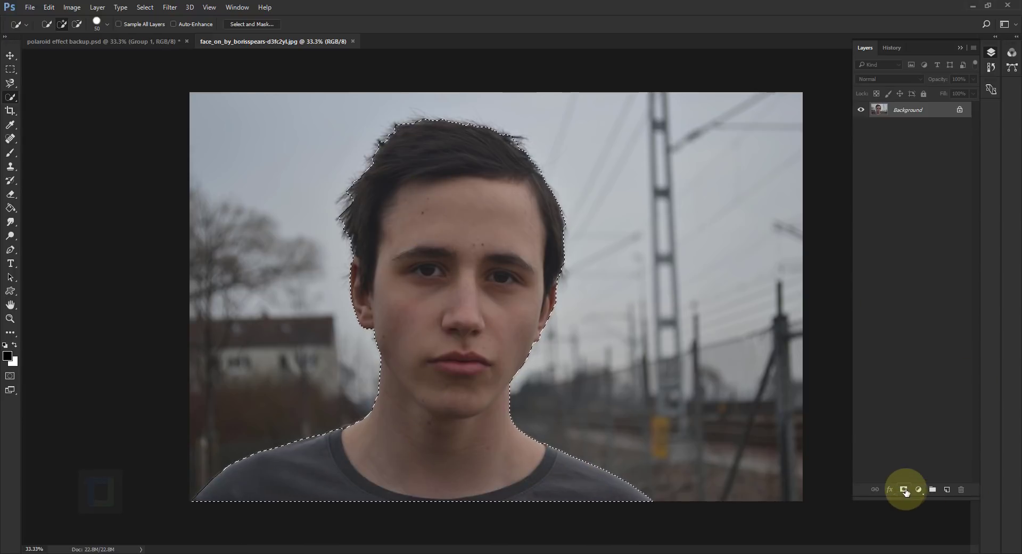
click(904, 489)
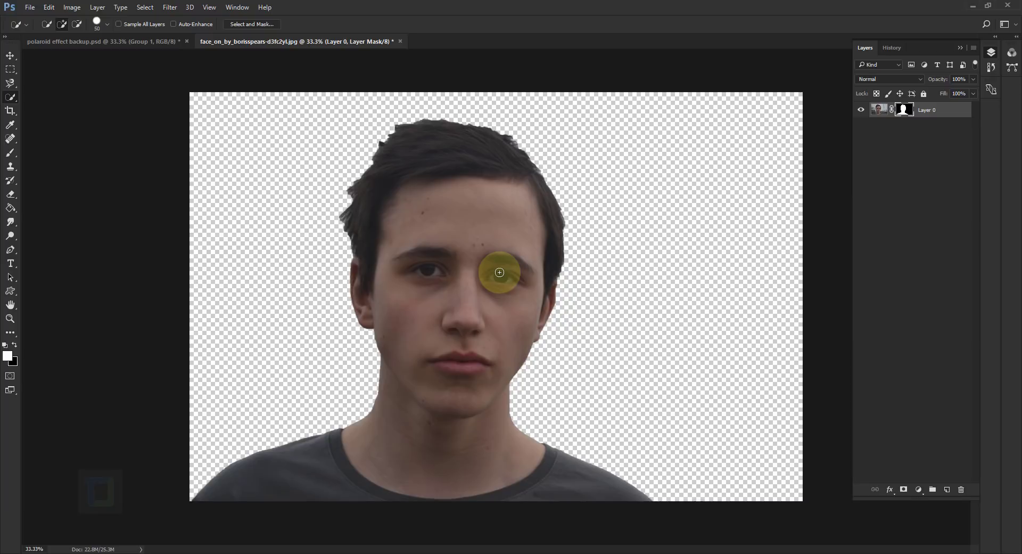
Add a Gradient fill layer above the portrait using the Foreground to Background preset.
click(919, 490)
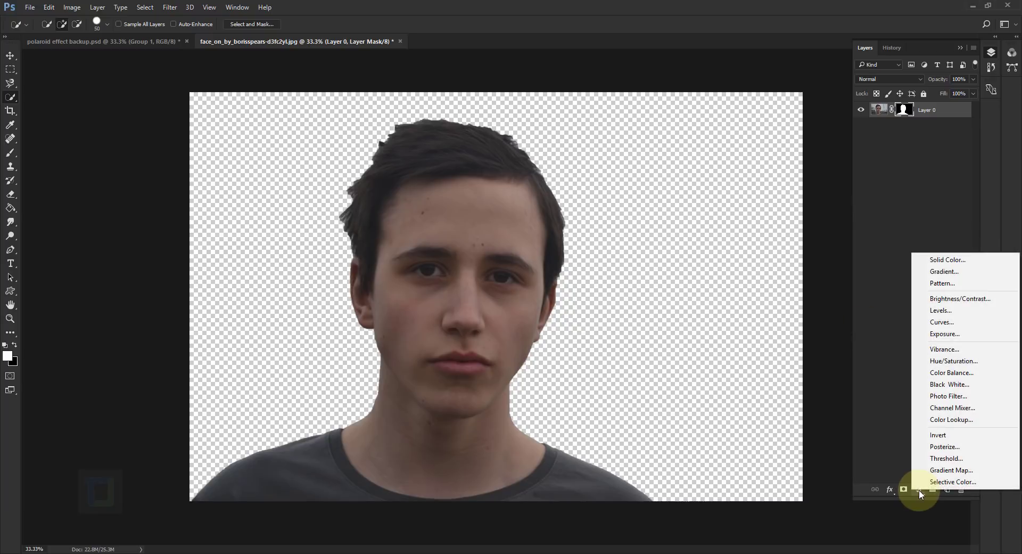
click(944, 271)
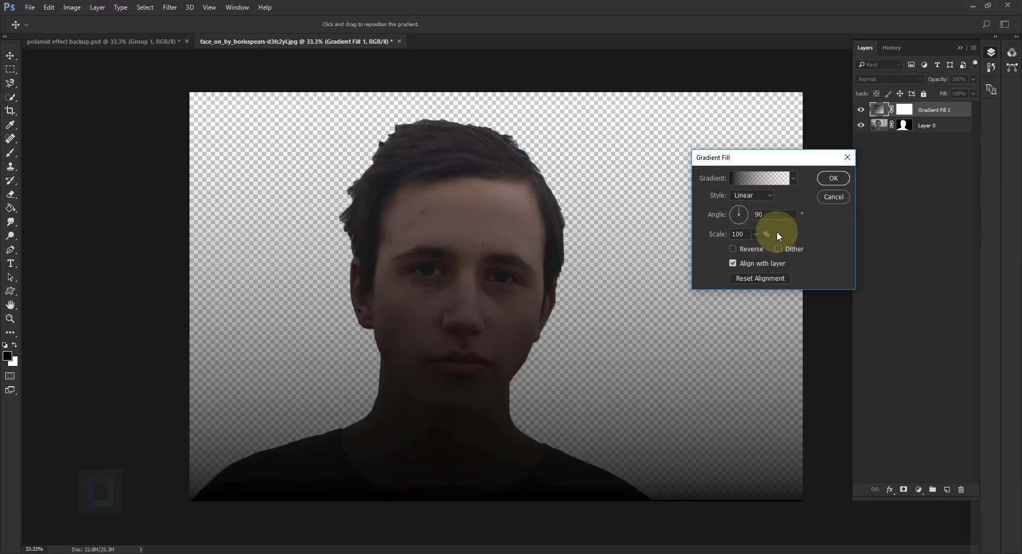
click(762, 177)
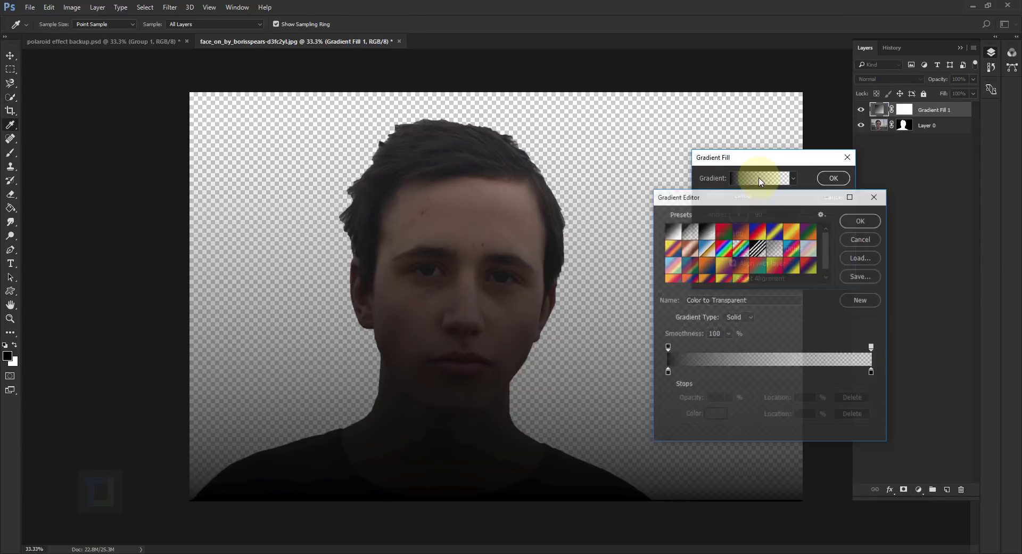
click(670, 231)
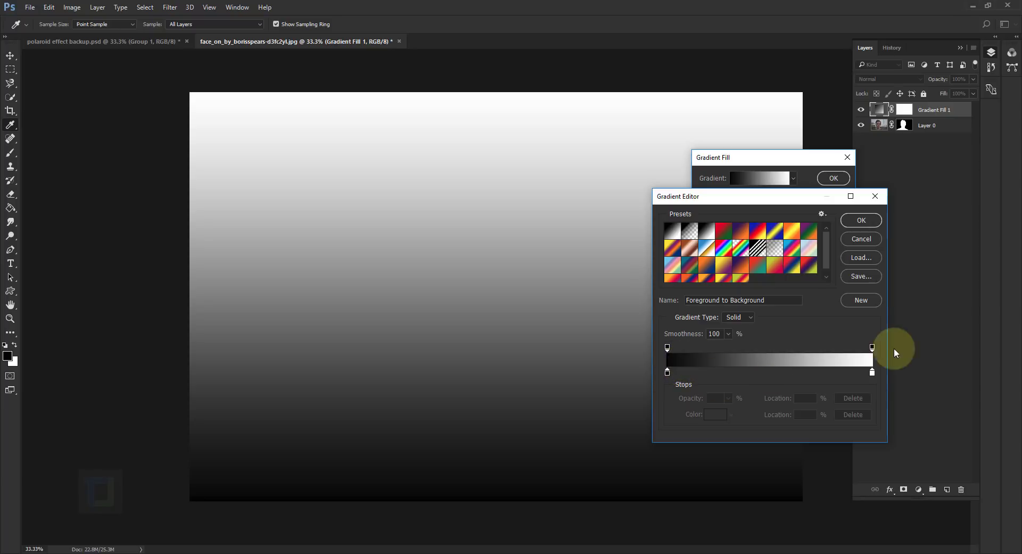
Add a gradient colour stop at 51% and set the 0% stop's colour to #bbc7d3.
click(771, 373)
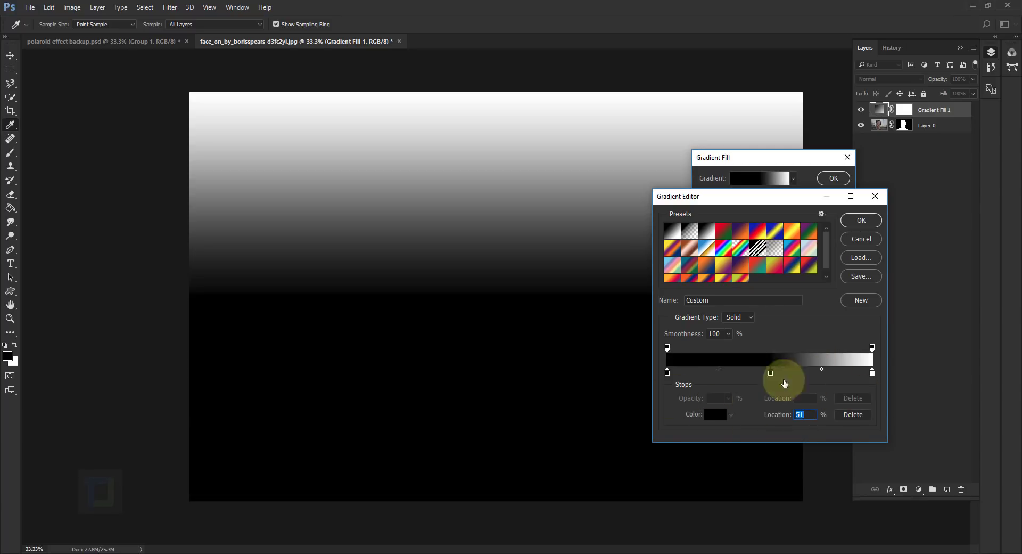
click(667, 373)
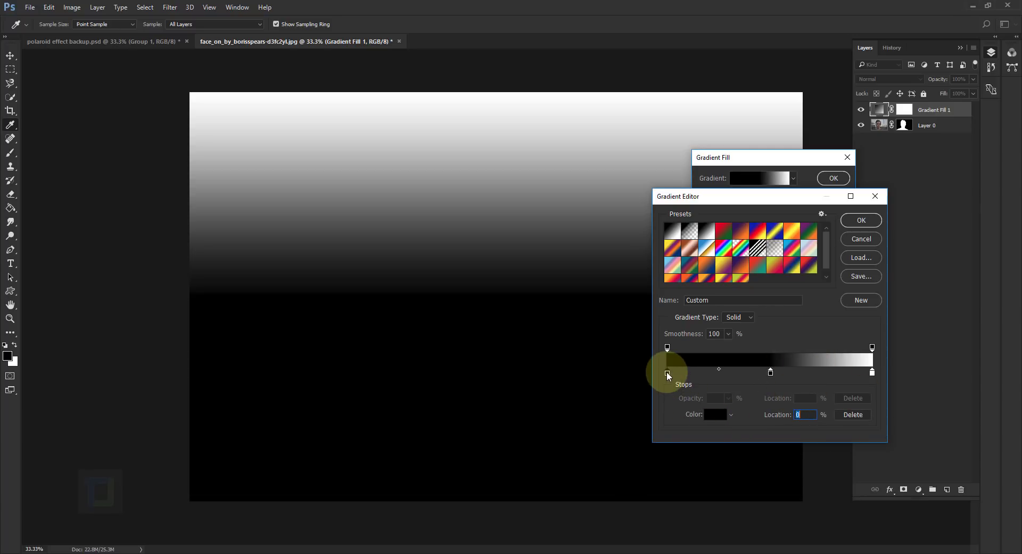
click(719, 414)
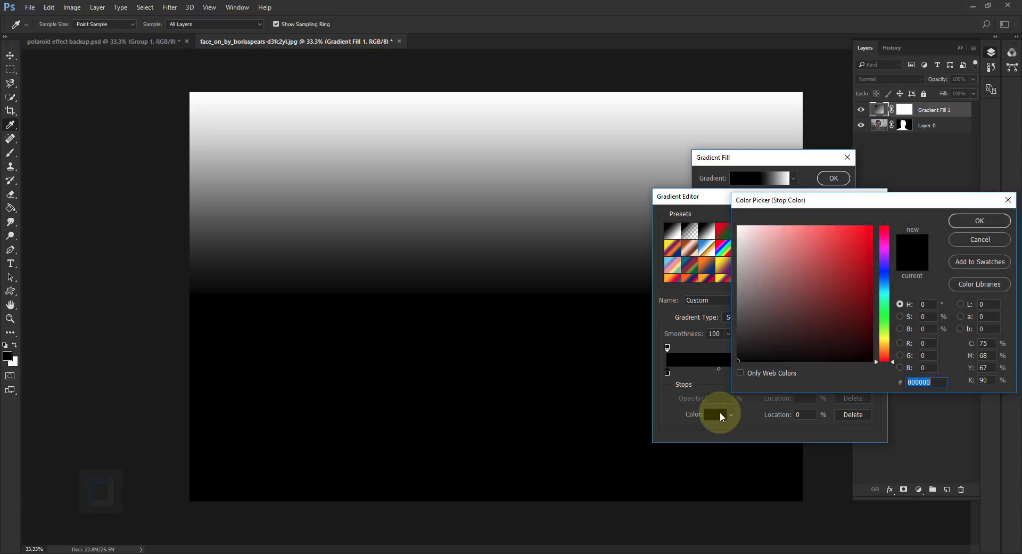
drag(822, 202, 674, 185)
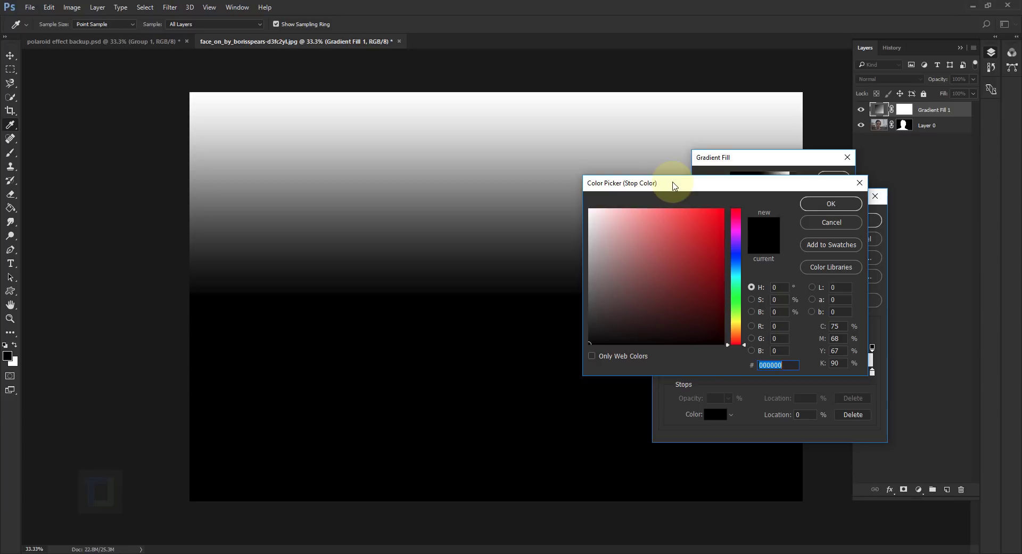
text(bb)
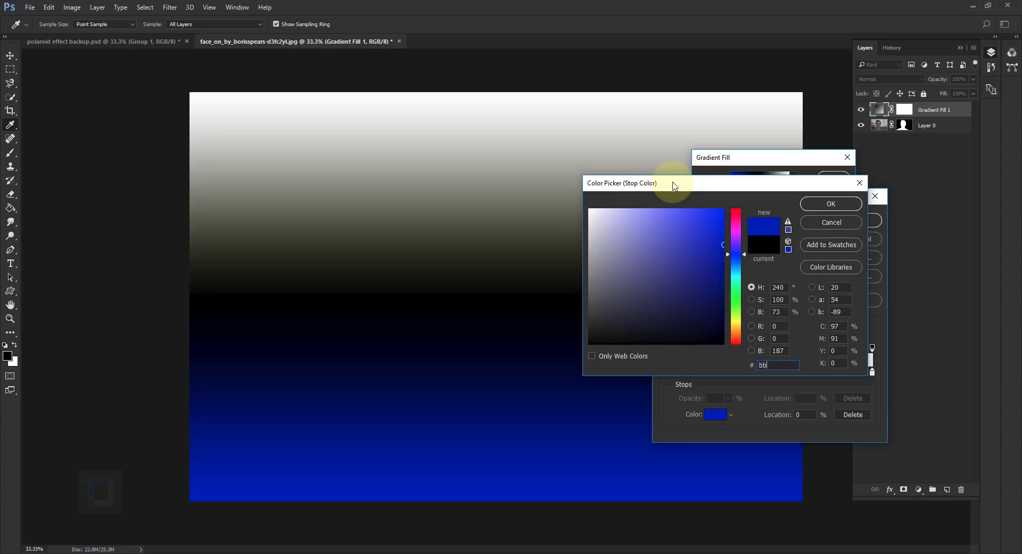
text(c7d)
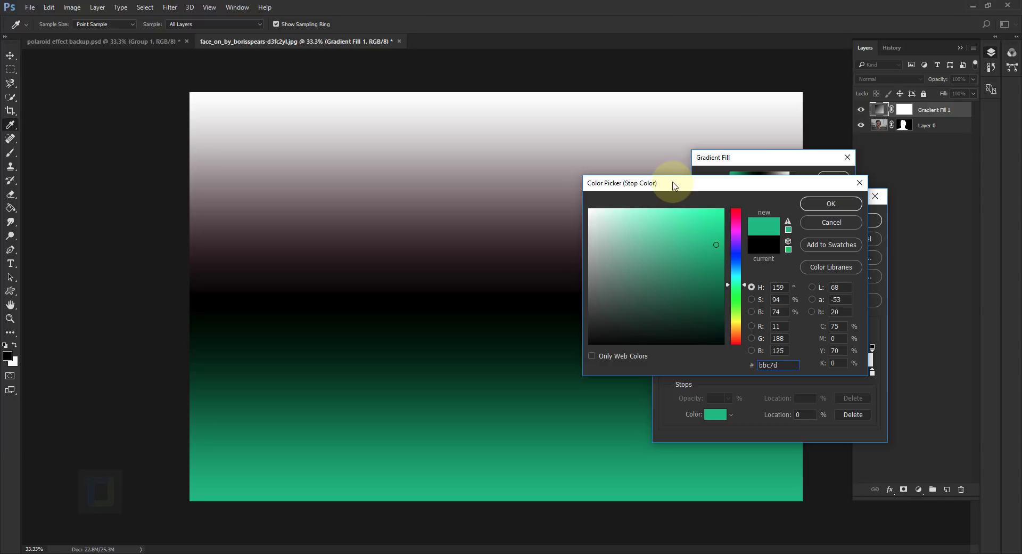
text(3)
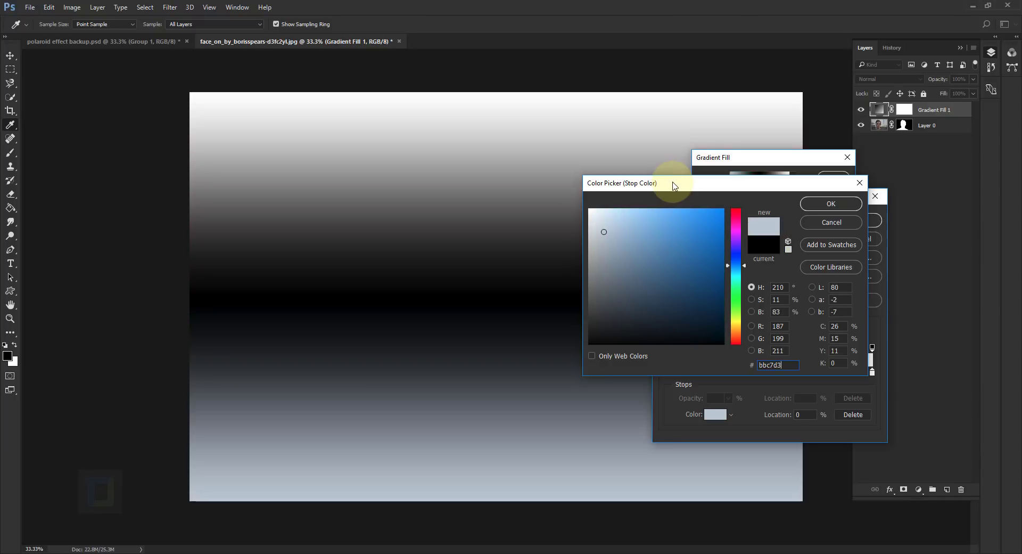
click(840, 205)
Set the colour of the 51% gradient stop to #758da5.
click(771, 373)
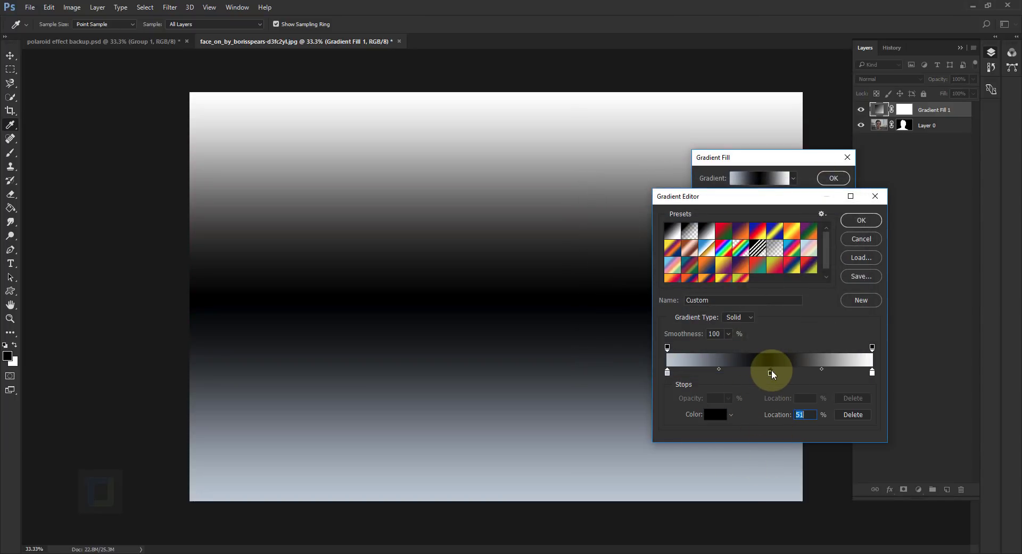
click(720, 415)
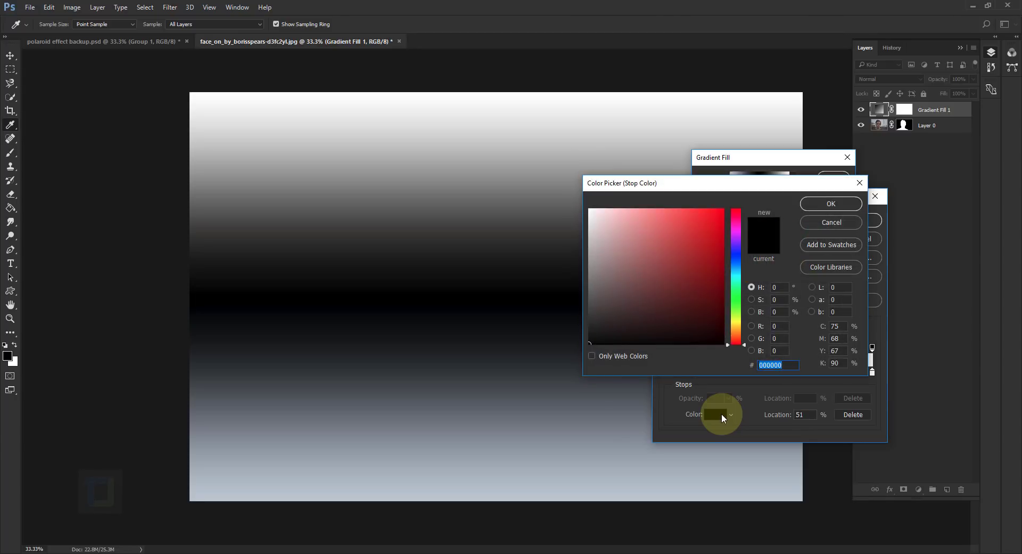
text(758)
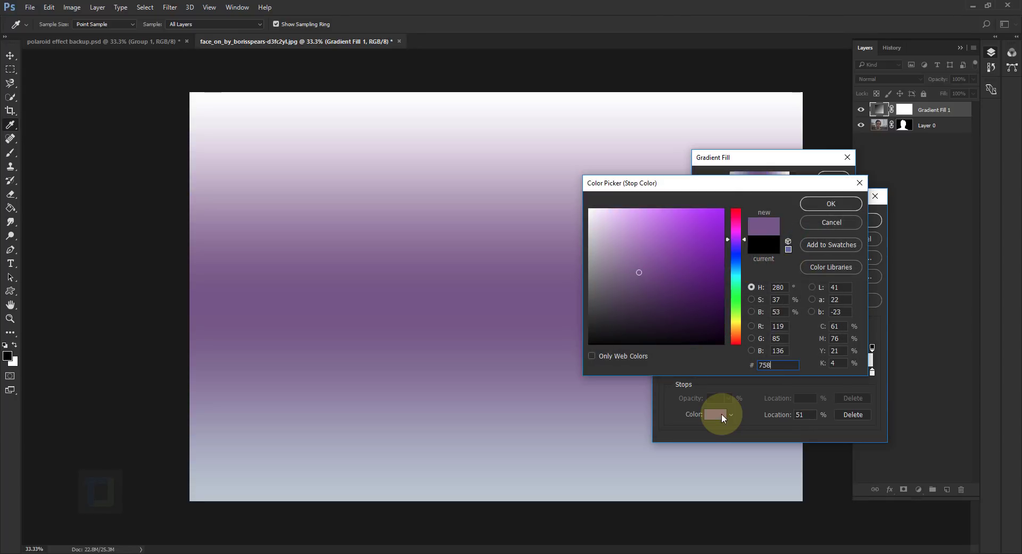
text(da5)
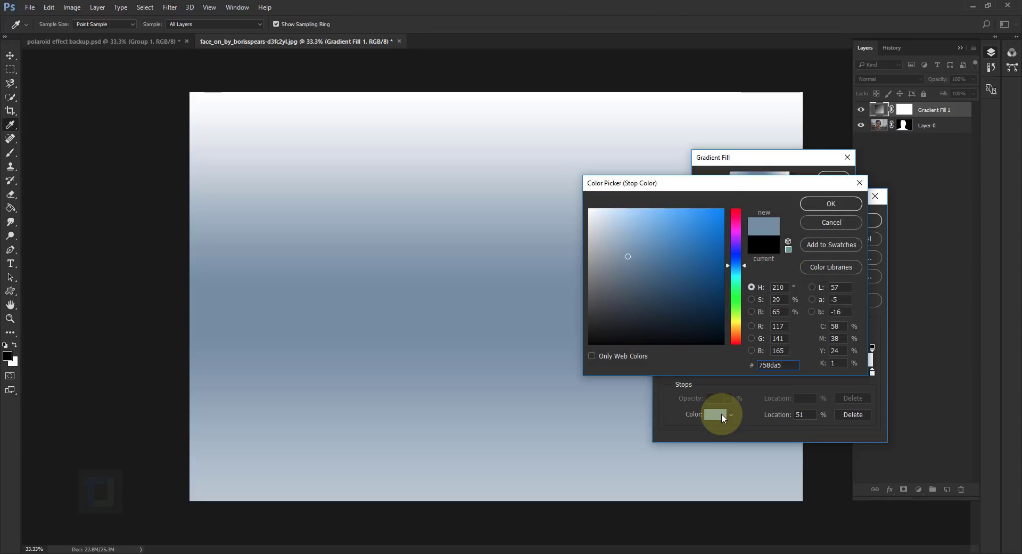
click(847, 202)
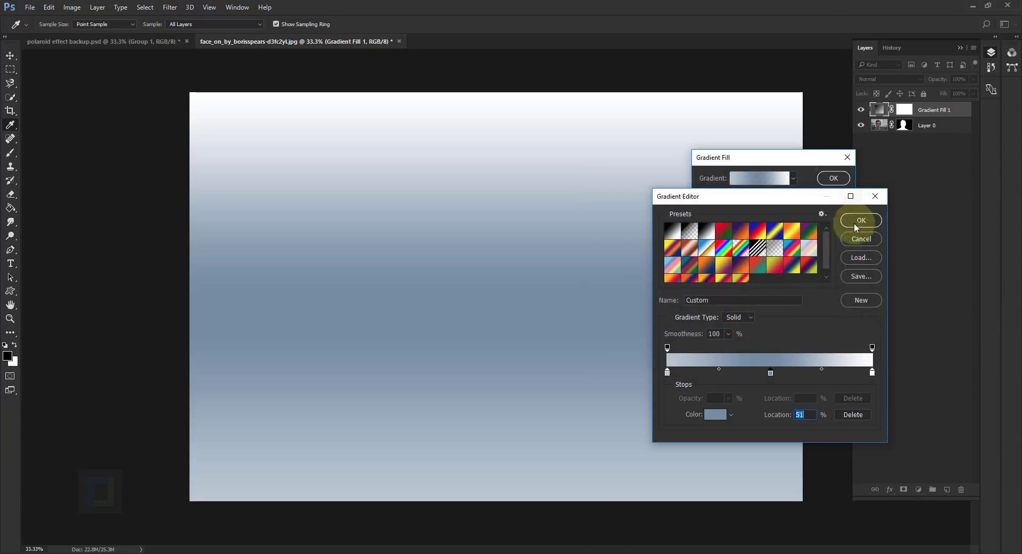
Set the 100% gradient stop's colour to #0f233c and accept the edited gradient.
click(872, 371)
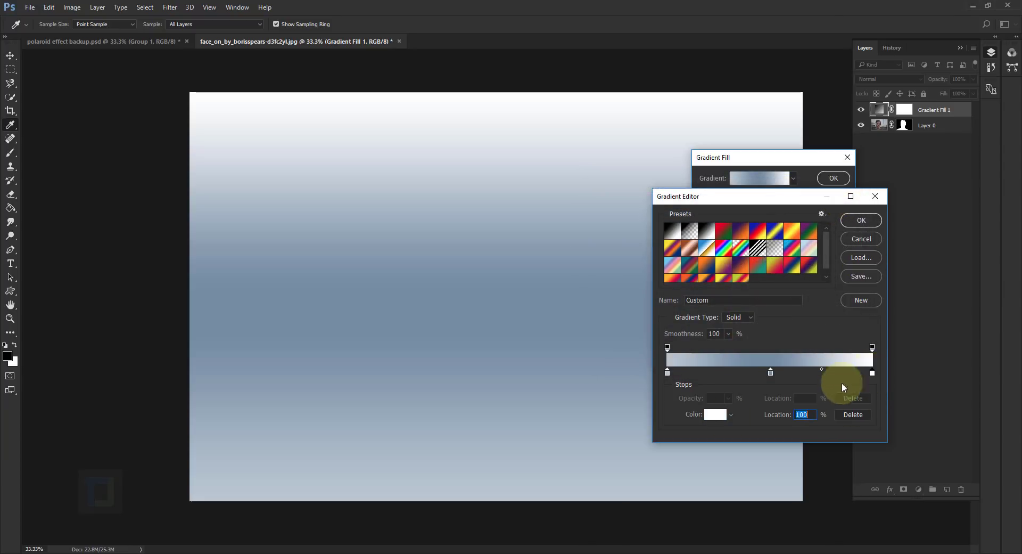
click(715, 414)
key(BackSpace)
text(0f)
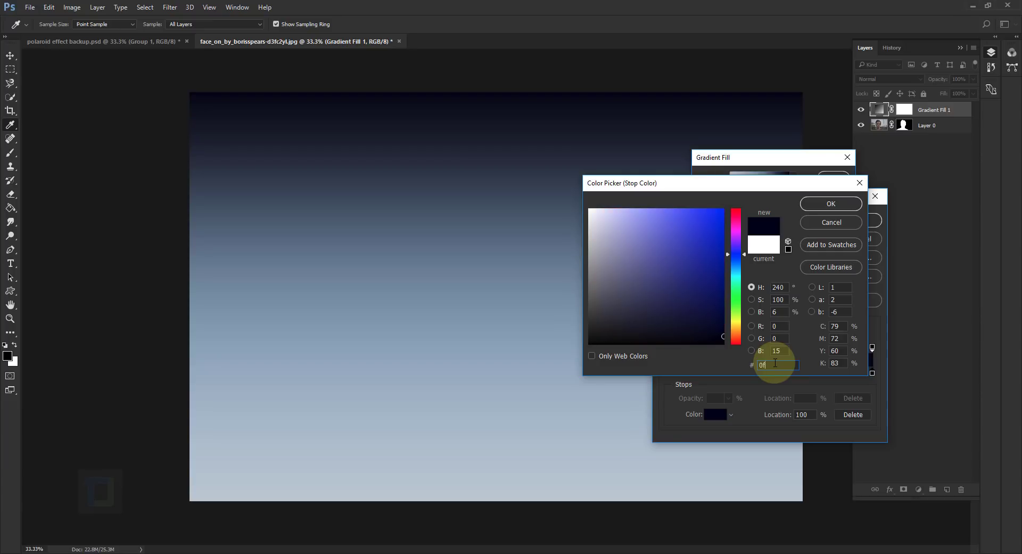
text(233c)
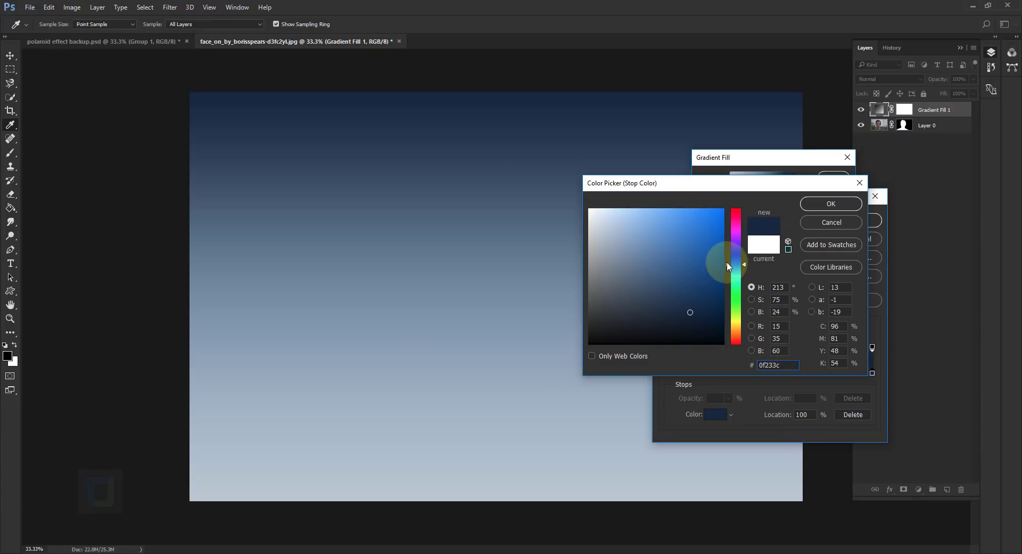
click(833, 204)
click(860, 221)
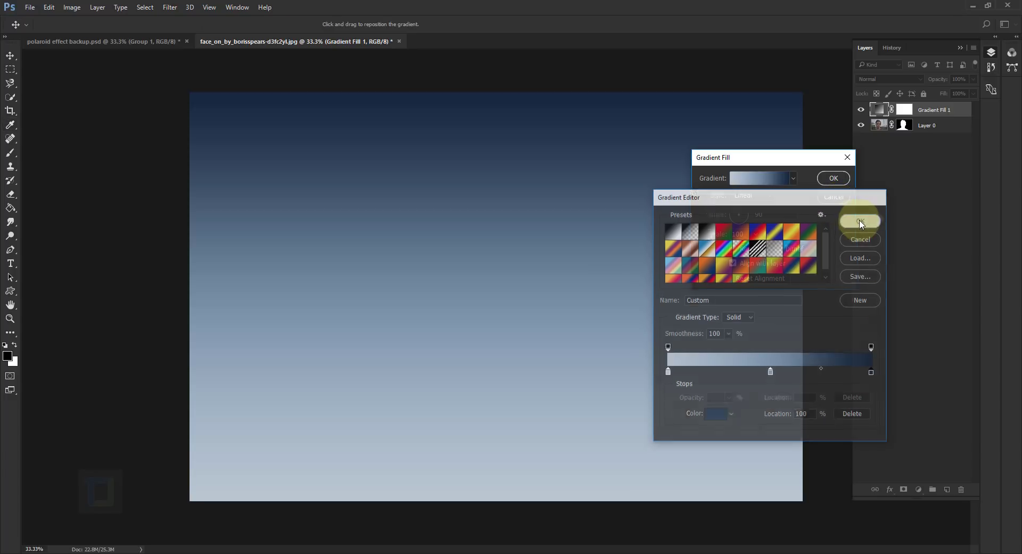
Set the gradient fill's style to Radial and its scale to 177%, and apply it.
click(753, 197)
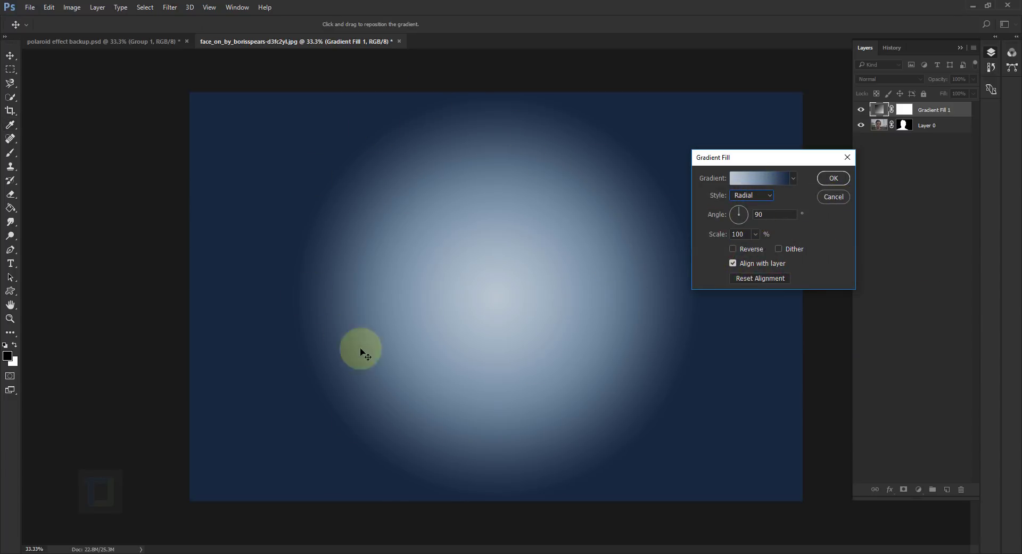
drag(748, 235, 707, 228)
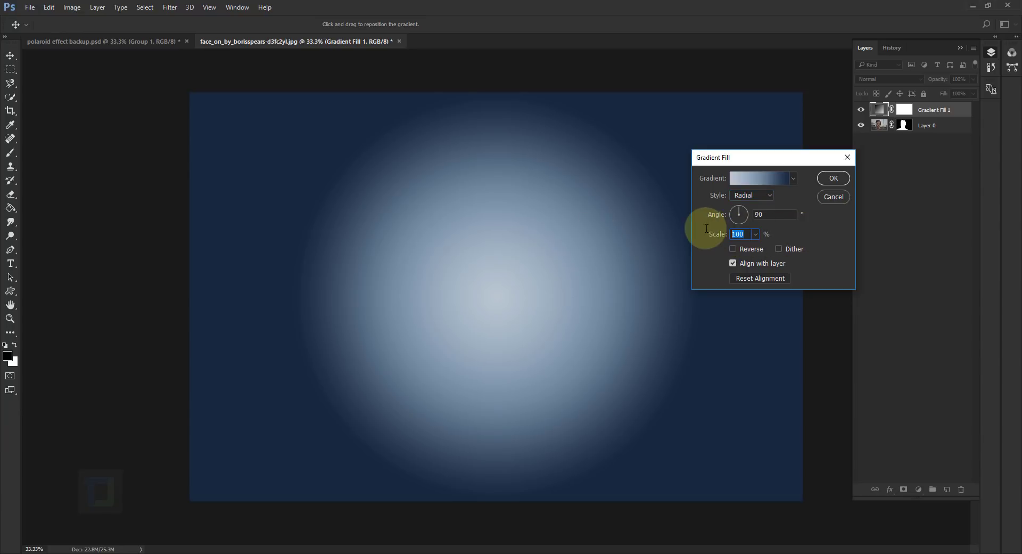
text(177)
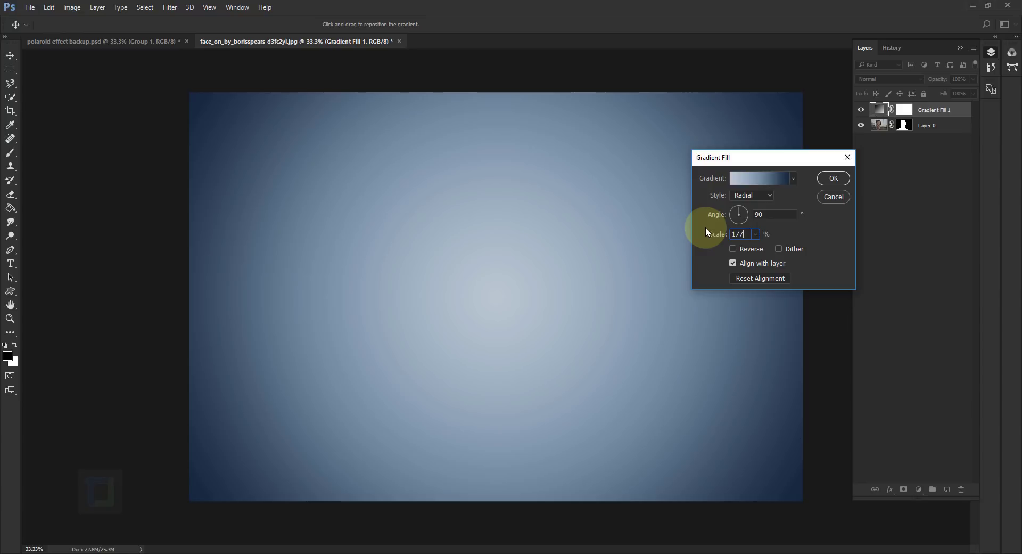
click(829, 179)
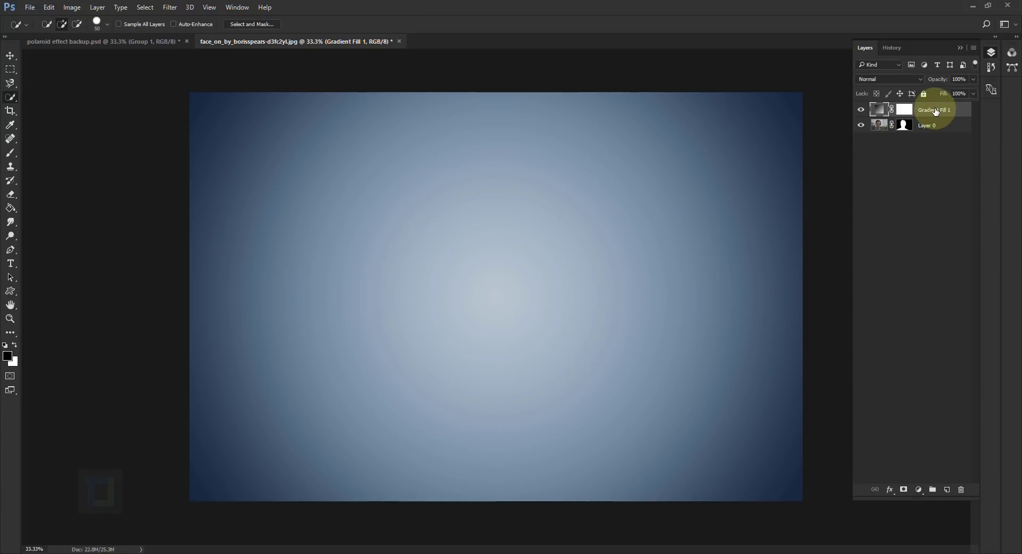
Move the gradient fill layer below the masked portrait layer.
drag(936, 112, 932, 134)
key(ctrl+0)
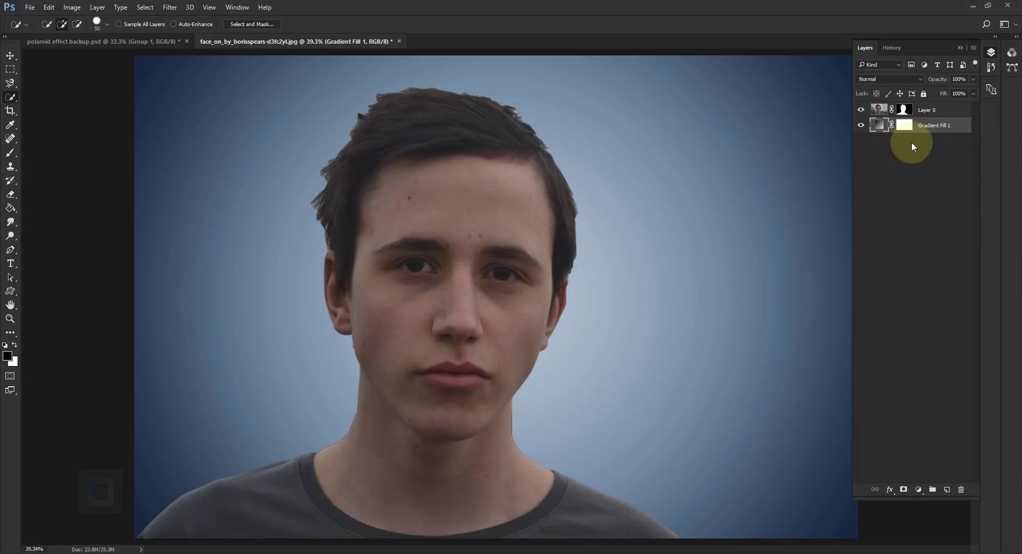
Rotate the masked portrait layer to -3.37° and reposition the man closer to the centre of the gradient background.
click(943, 107)
key(ctrl+minus)
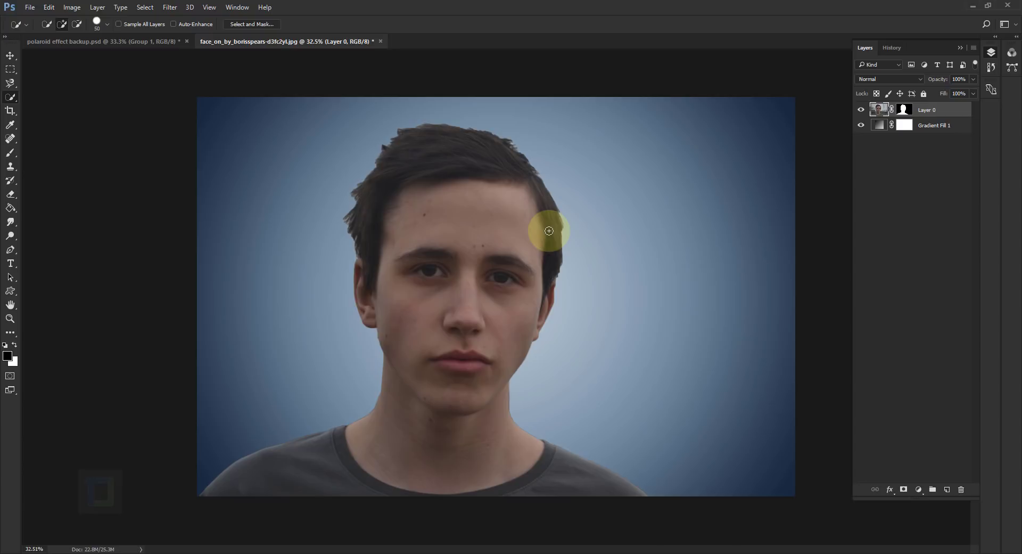
key(ctrl+t)
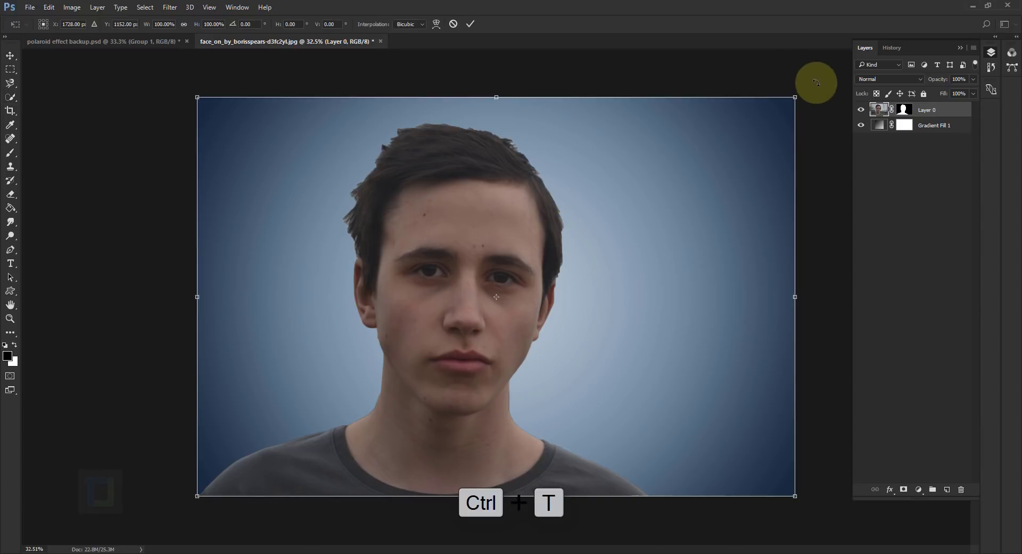
drag(816, 83, 797, 68)
drag(470, 372, 491, 385)
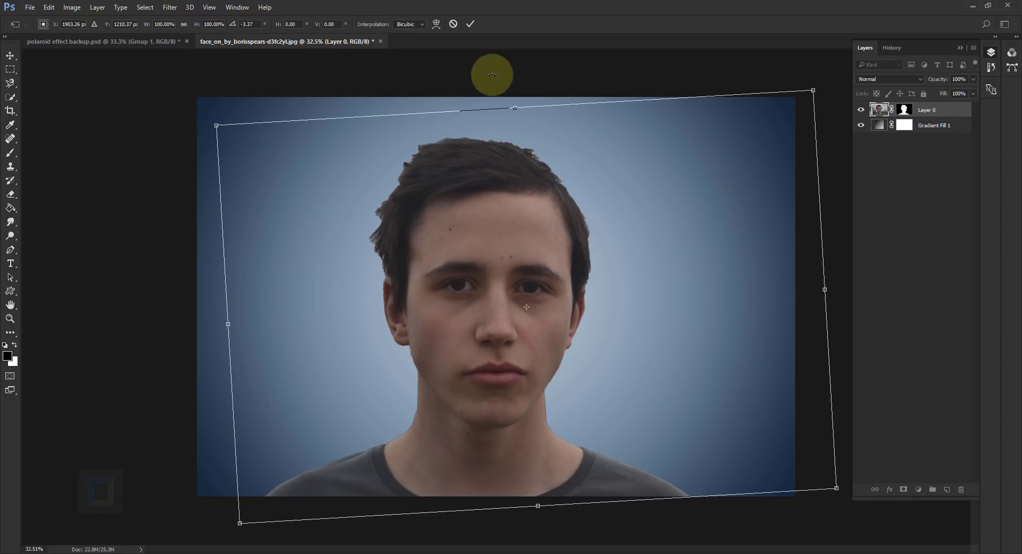
click(471, 24)
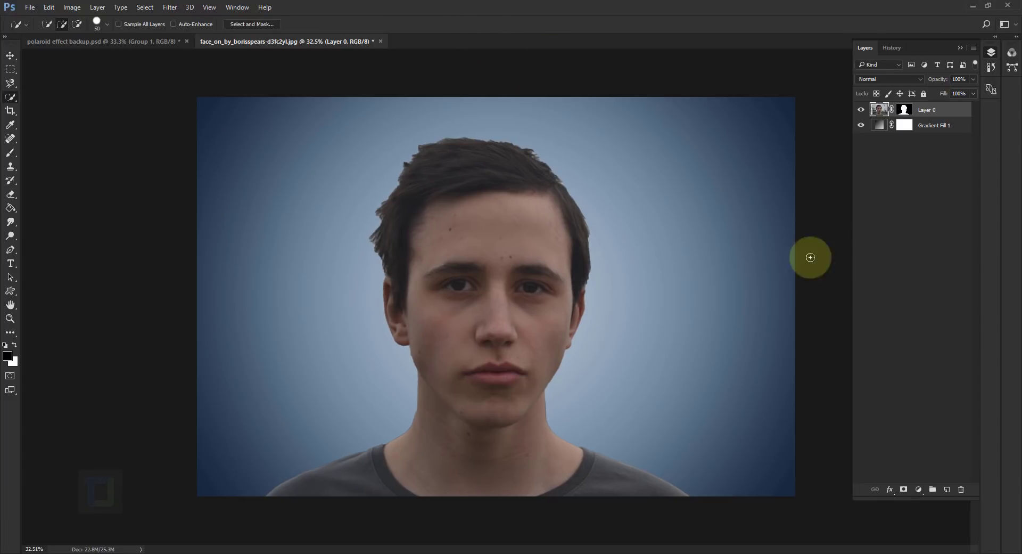
Refine the portrait's layer mask at 100% preview transparency with Smooth 47 and Shift Edge -39%, and apply it.
click(904, 109)
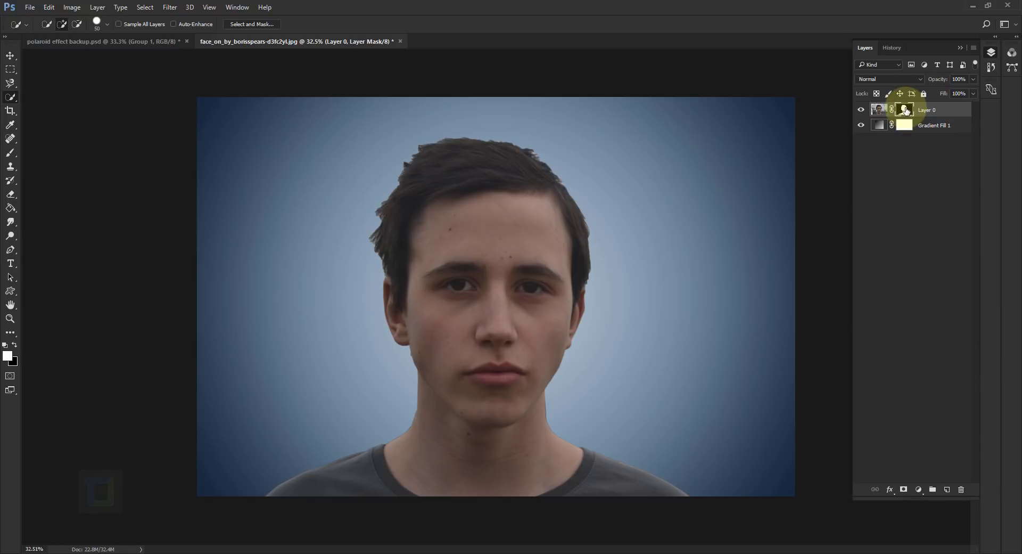
right_click(902, 107)
click(934, 197)
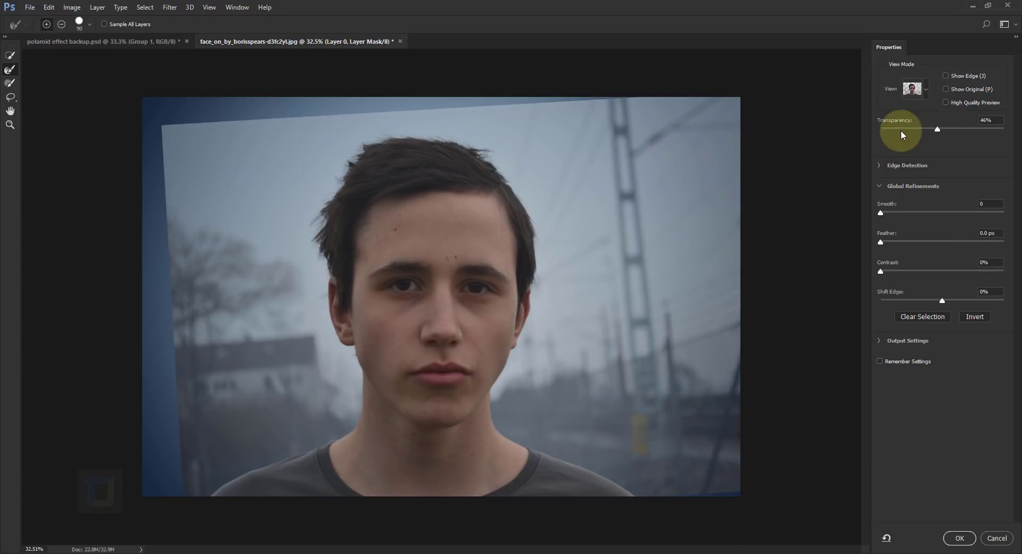
drag(938, 130, 1016, 142)
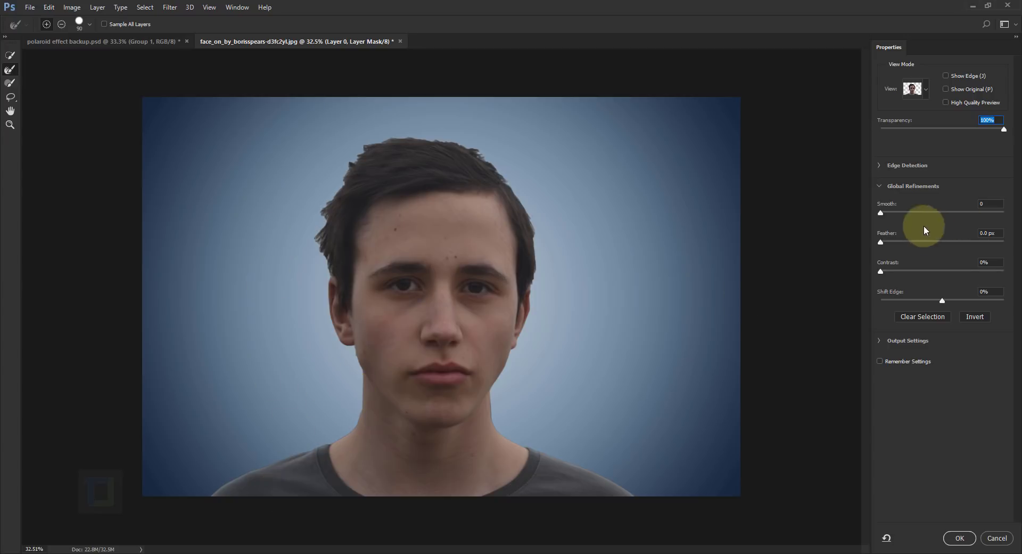
drag(919, 216, 938, 212)
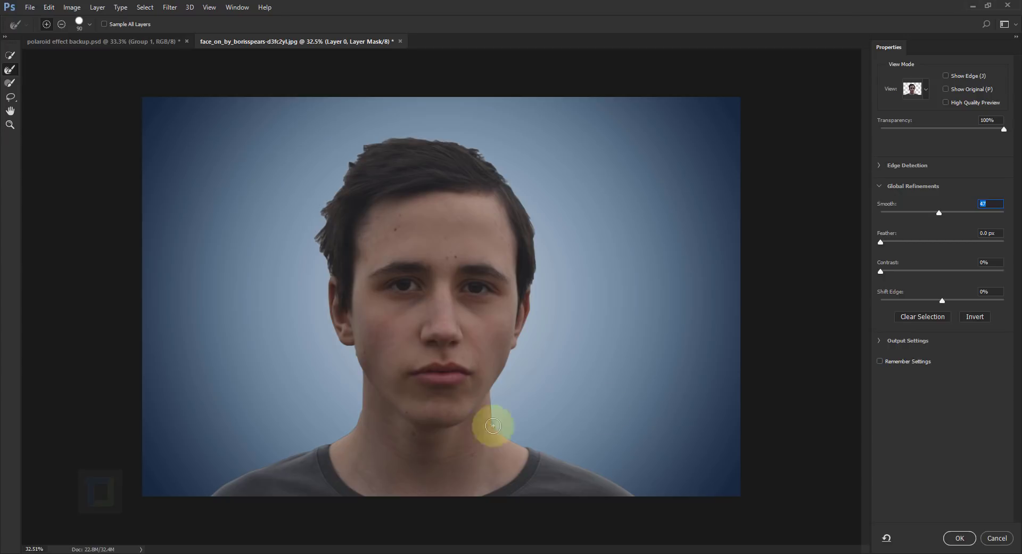
drag(941, 304, 927, 302)
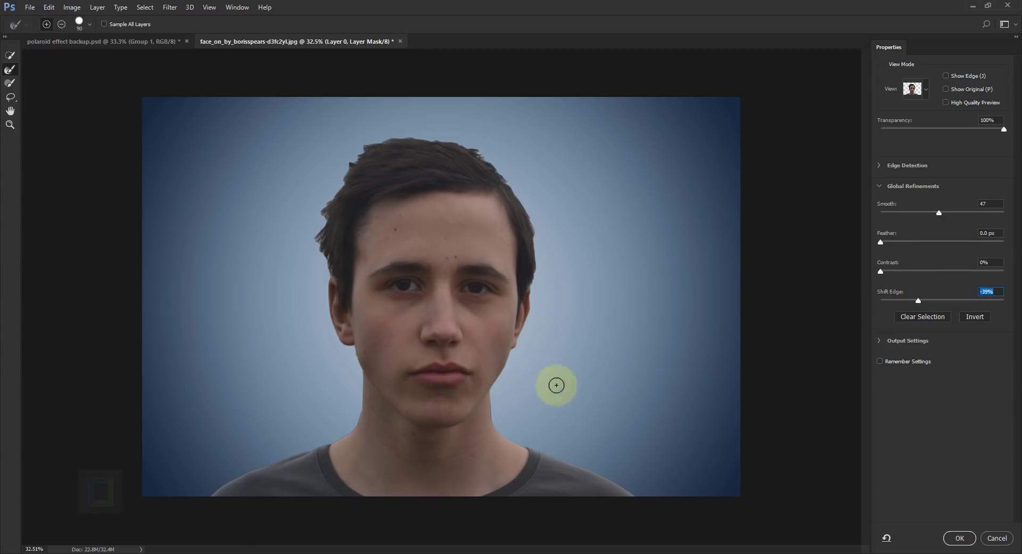
click(961, 538)
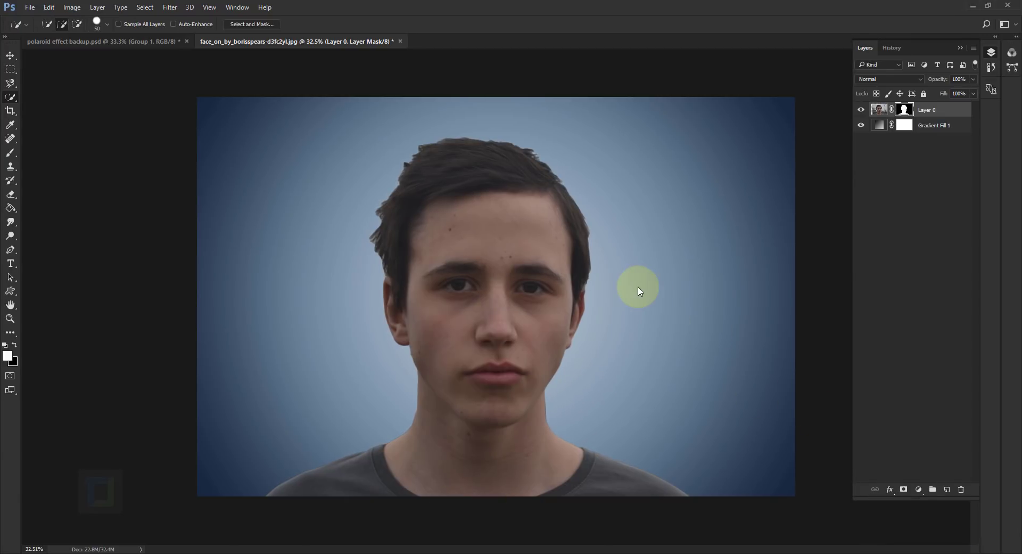
Refine the portrait mask's hair edges with the Refine Edge Brush around the head and accept the result.
right_click(903, 111)
click(921, 200)
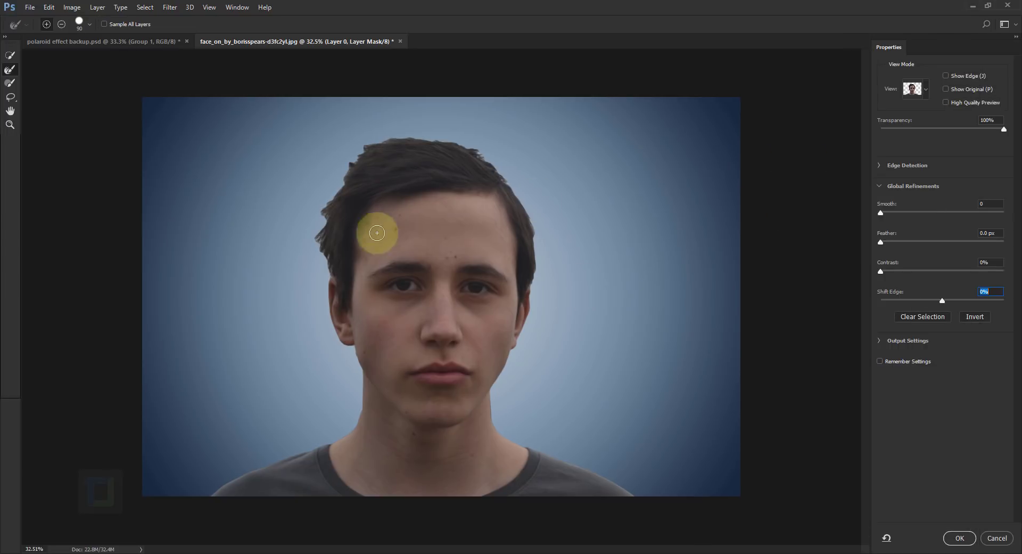
click(12, 71)
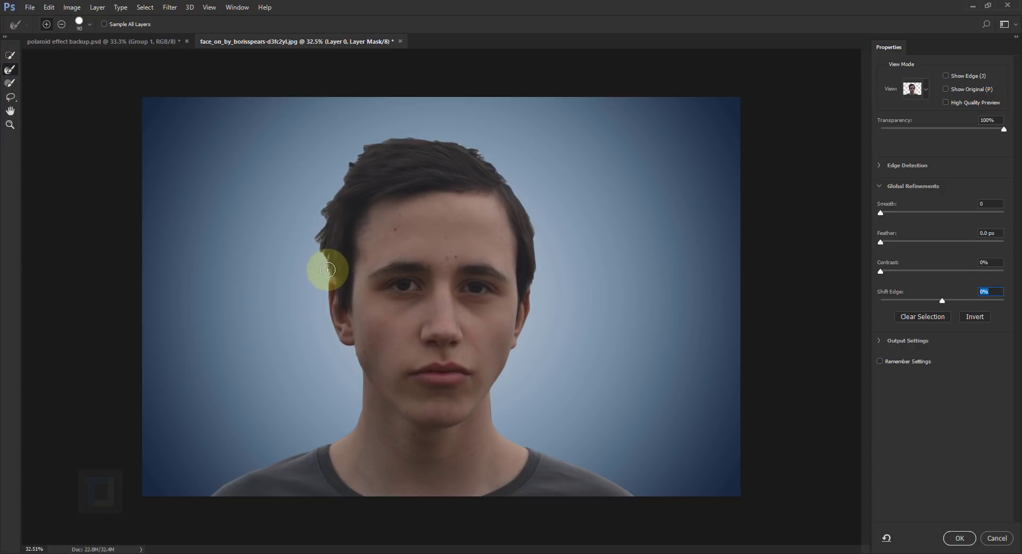
mouse_move(318, 240)
mouse_down()
mouse_move(338, 164)
mouse_move(340, 186)
mouse_move(371, 146)
mouse_move(443, 139)
mouse_move(499, 168)
mouse_move(528, 215)
mouse_move(533, 283)
mouse_up()
click(960, 538)
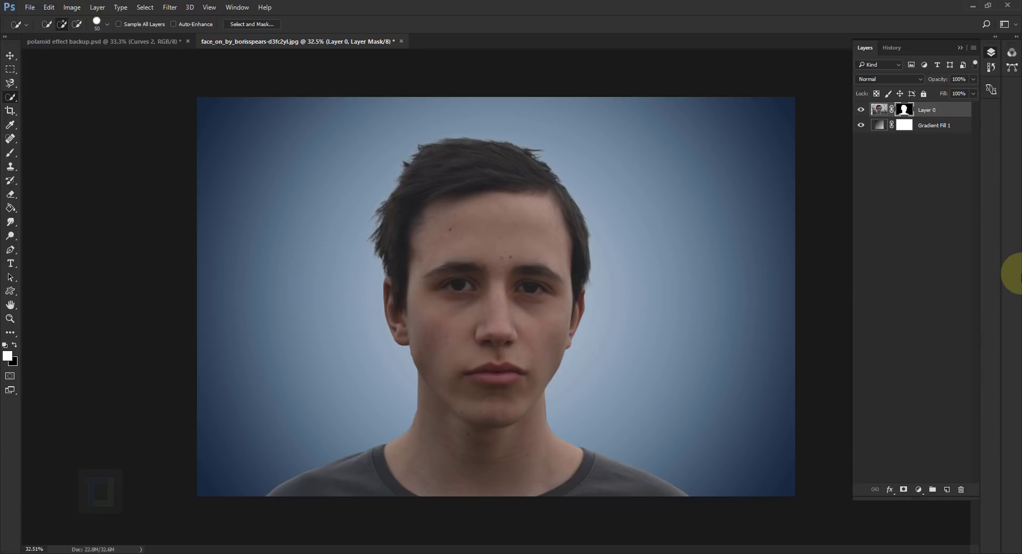
Add a black (#000000) solid colour fill layer directly above the gradient fill layer.
click(948, 126)
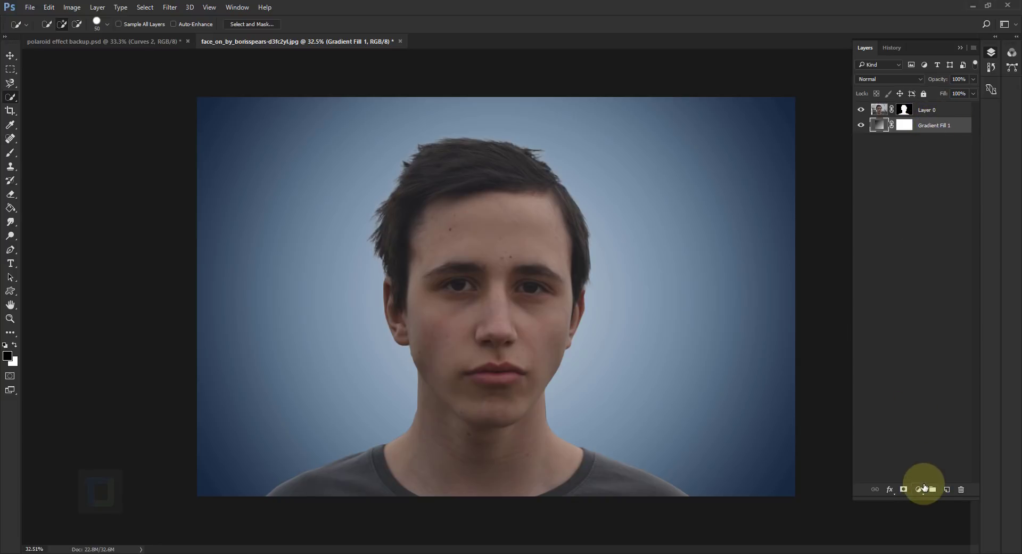
click(920, 489)
click(938, 256)
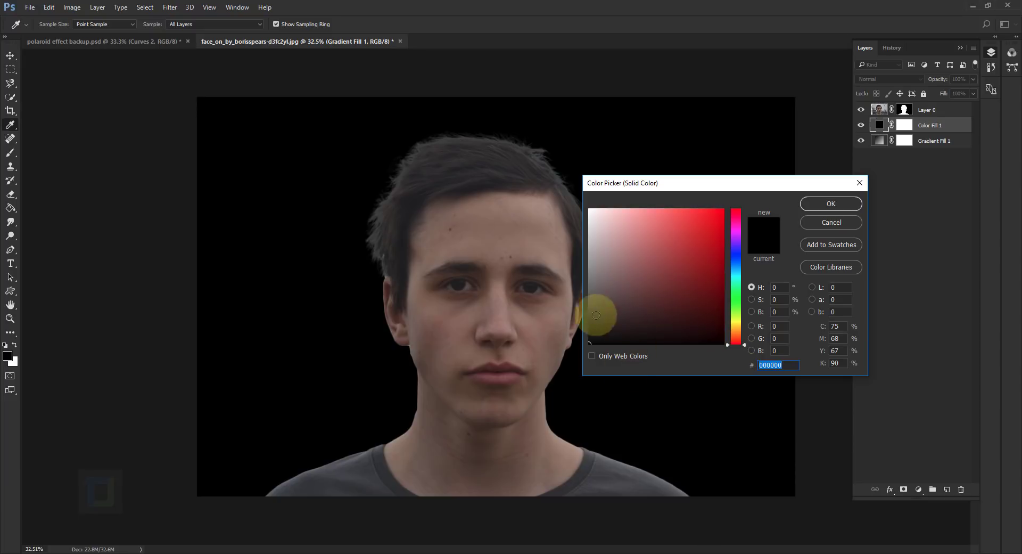
click(842, 201)
key(w)
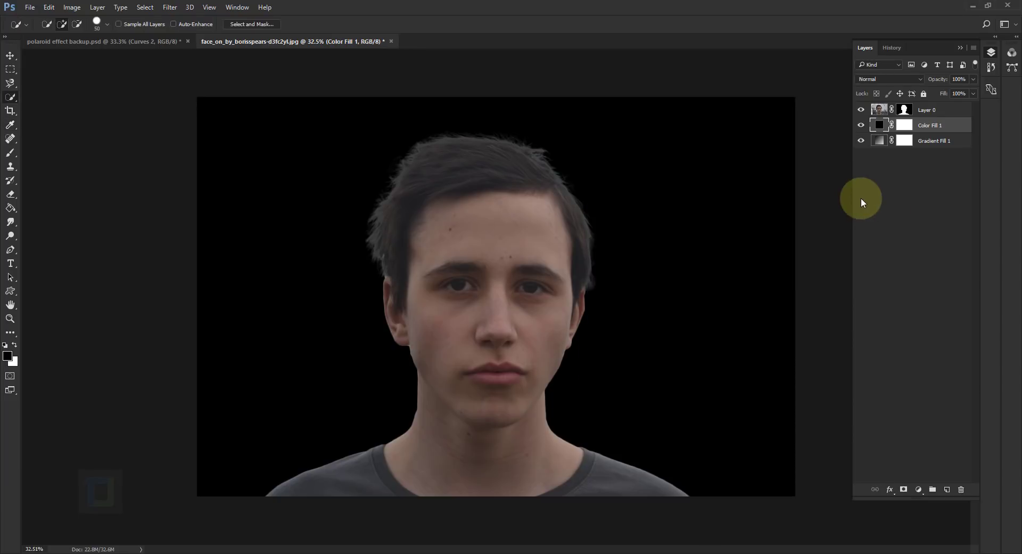
Add 16.32% uniform monochromatic noise to the rasterized black fill layer and set its blend mode to Screen.
click(170, 7)
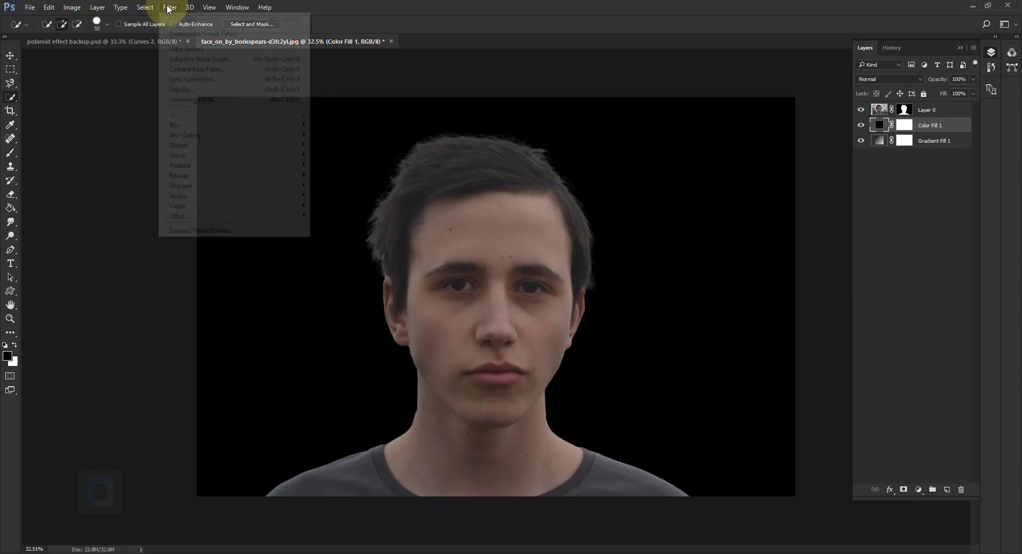
mouse_move(217, 155)
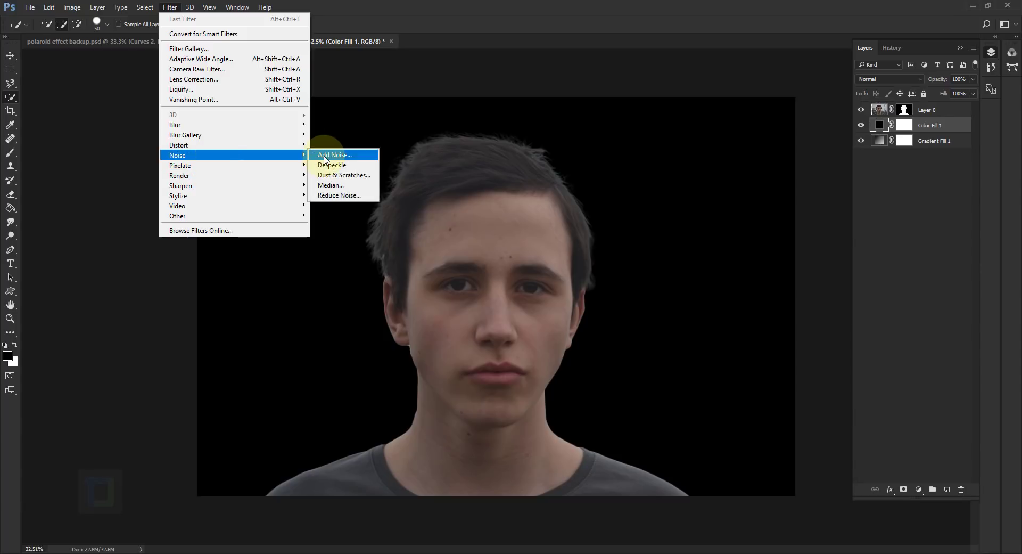
click(326, 157)
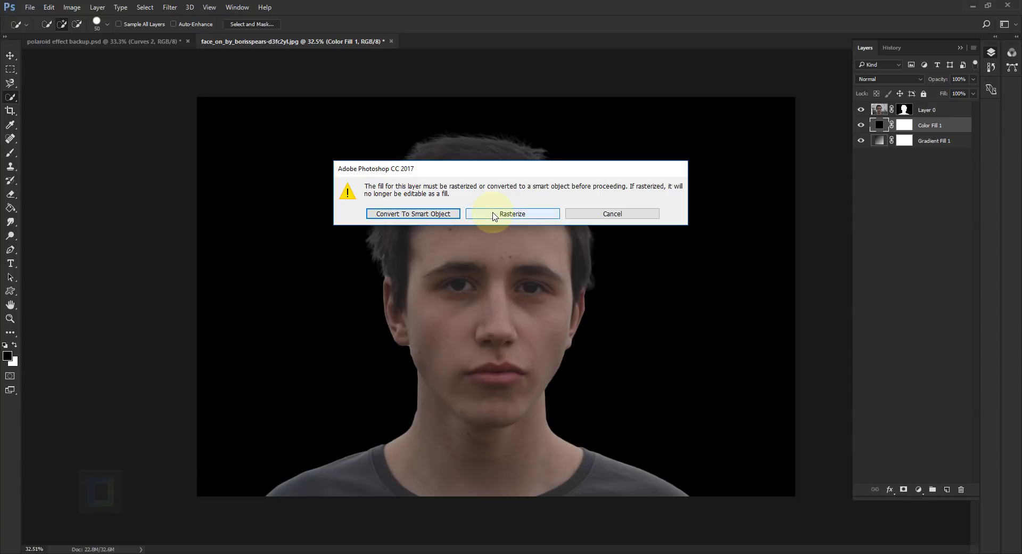
click(494, 214)
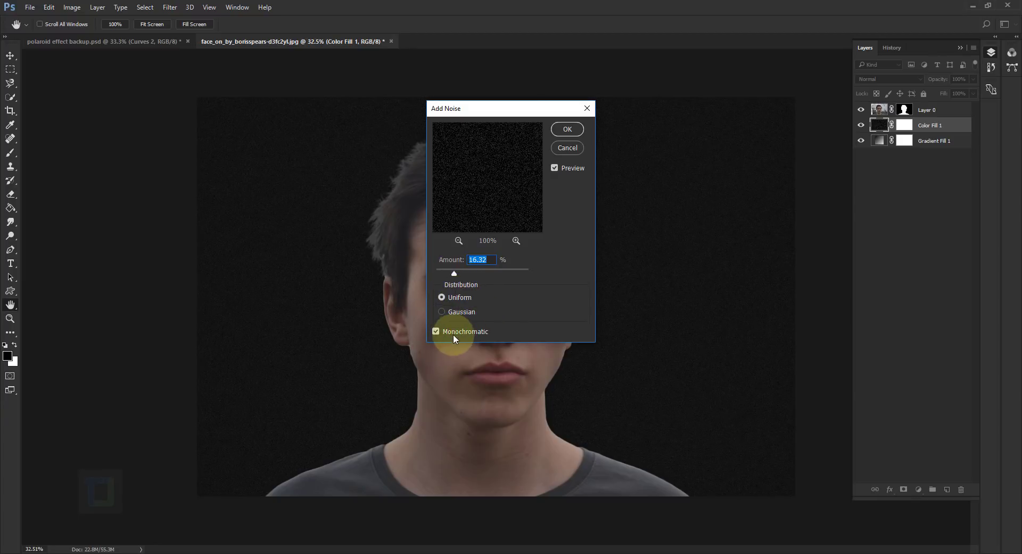
click(567, 130)
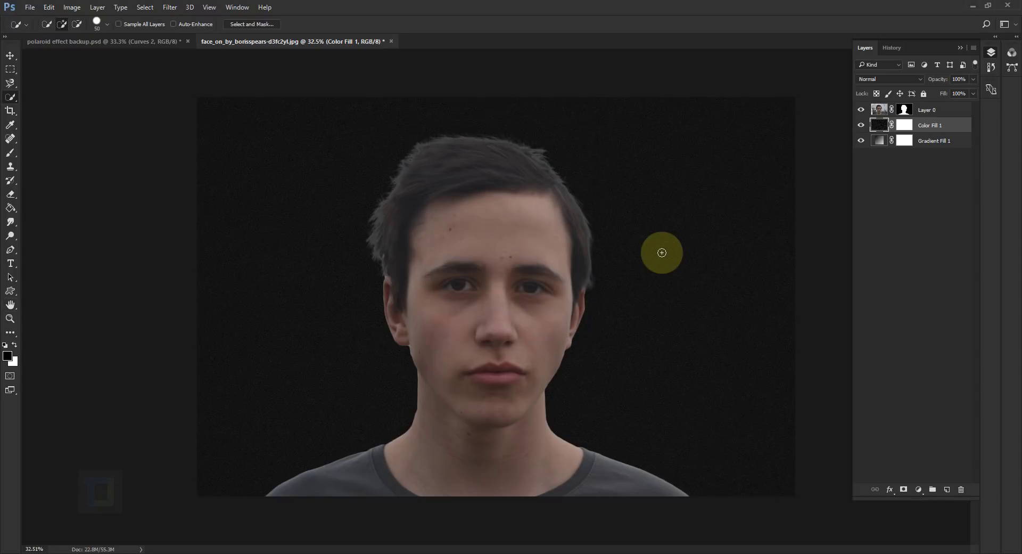
click(894, 80)
click(880, 151)
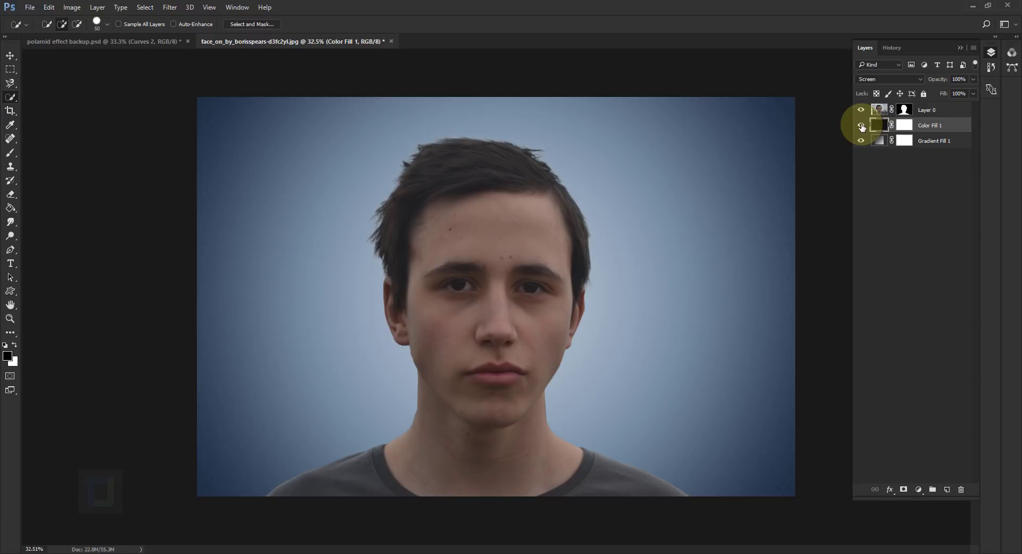
Rename the masked portrait layer as "model 1".
click(929, 111)
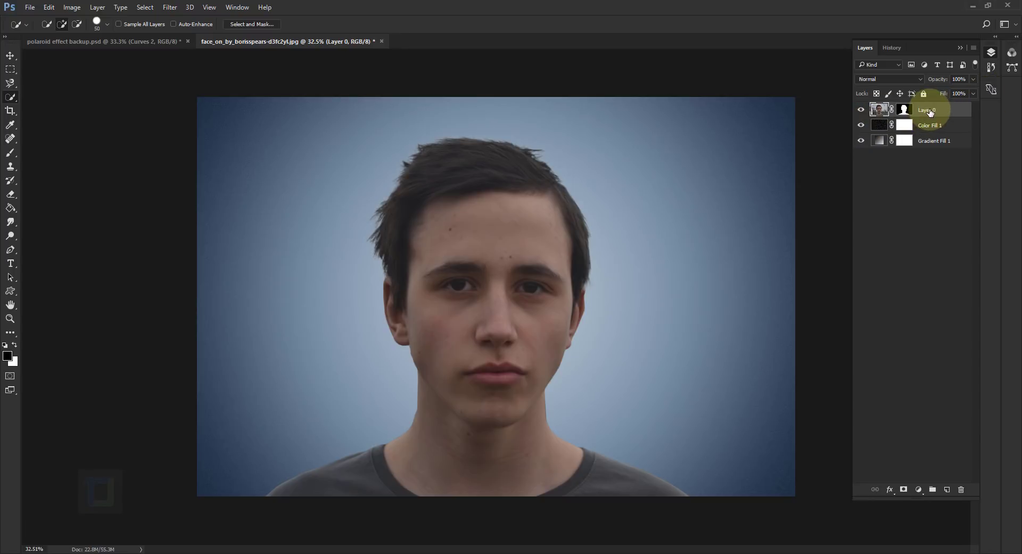
double_click(930, 110)
text(model 1)
key(Return)
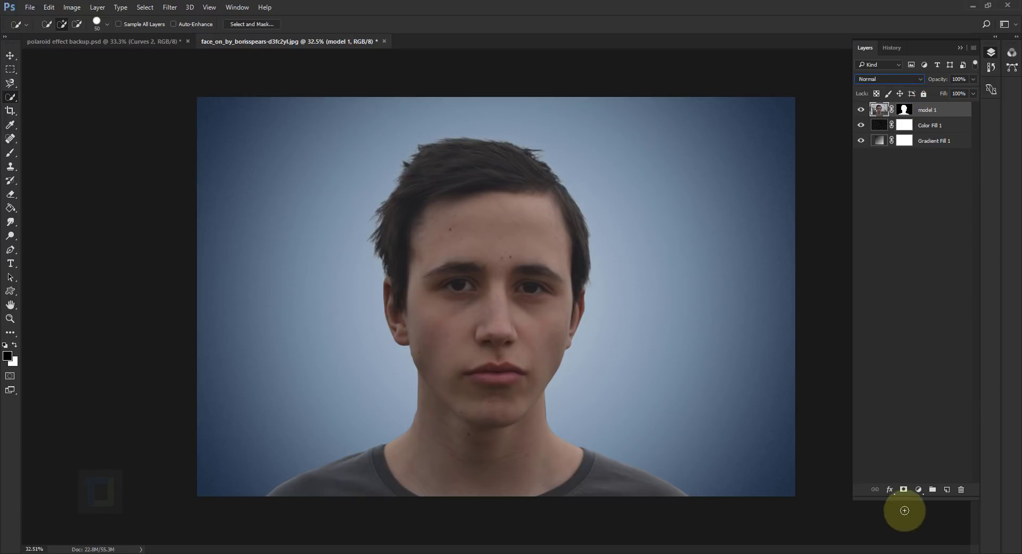
Add a Curves adjustment clipped to the model 1 layer, brightening the midtones to about input 114, output 145.
click(919, 489)
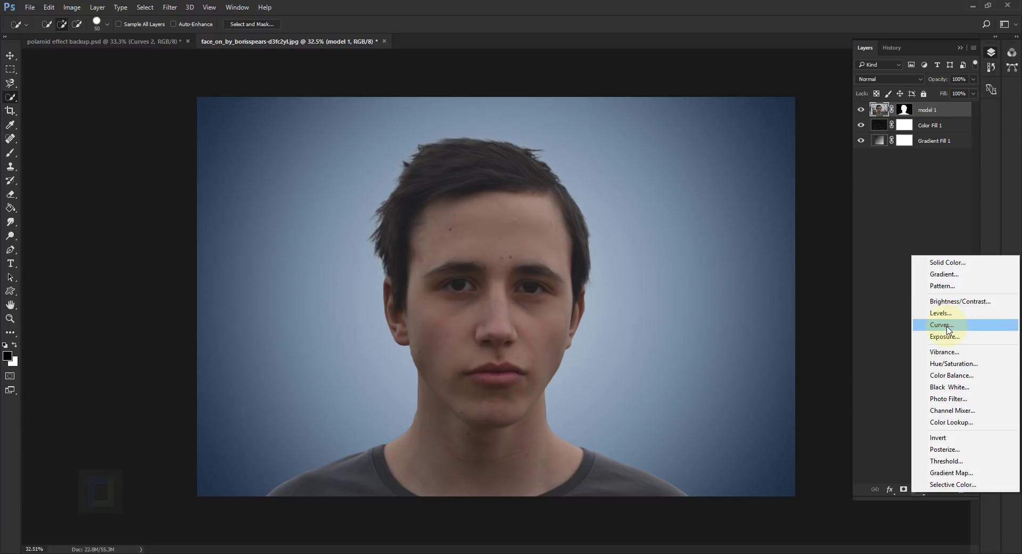
click(946, 325)
drag(622, 213, 778, 229)
drag(755, 336, 750, 332)
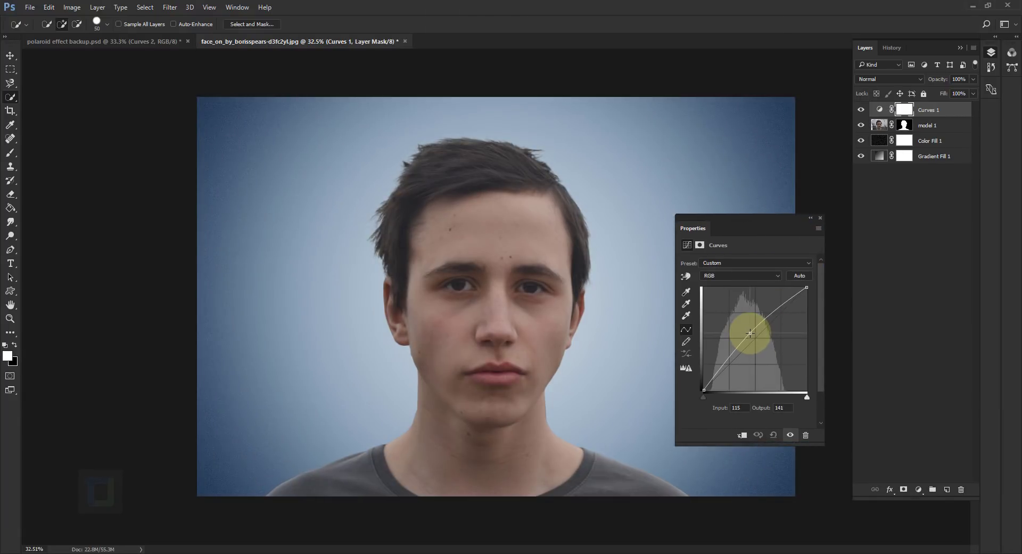
click(741, 436)
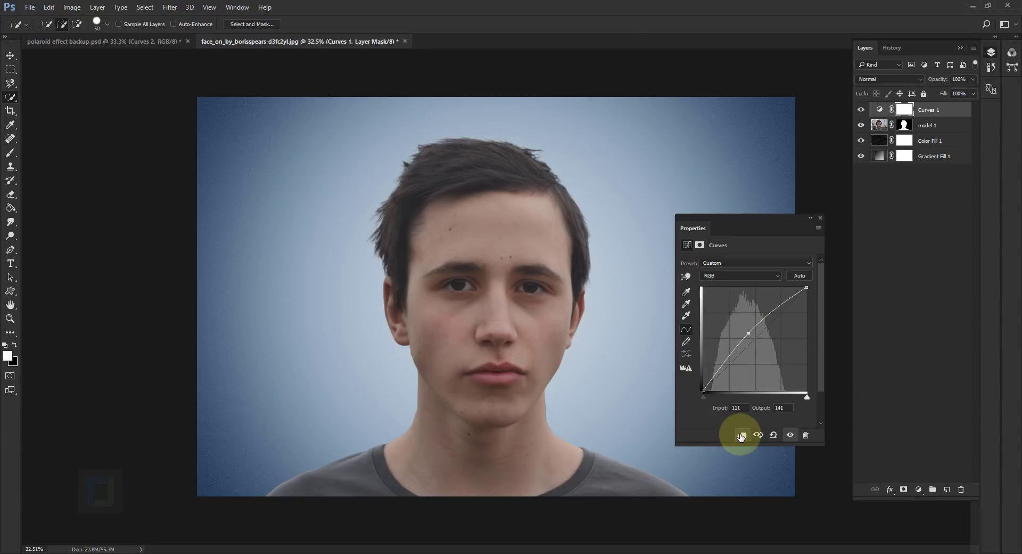
click(861, 109)
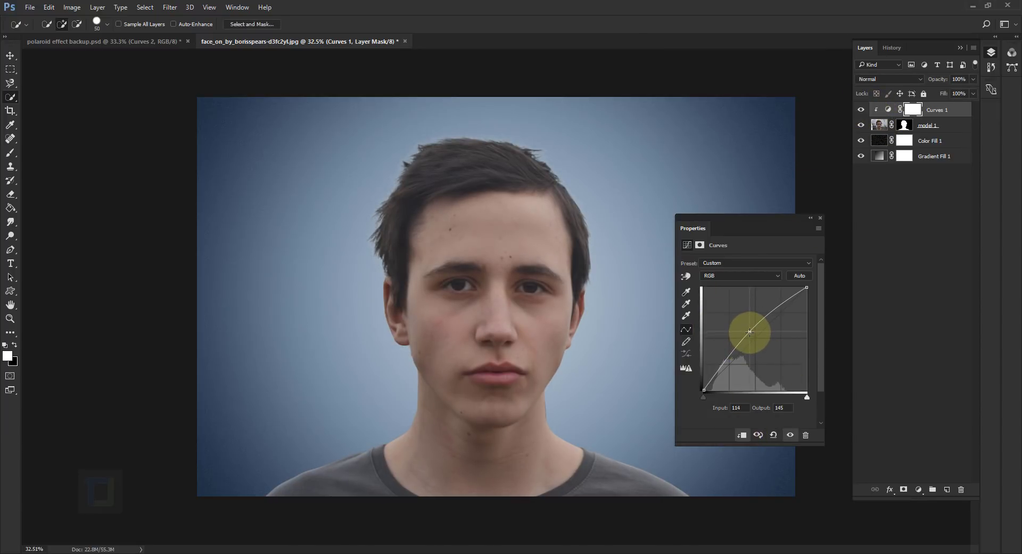
click(820, 217)
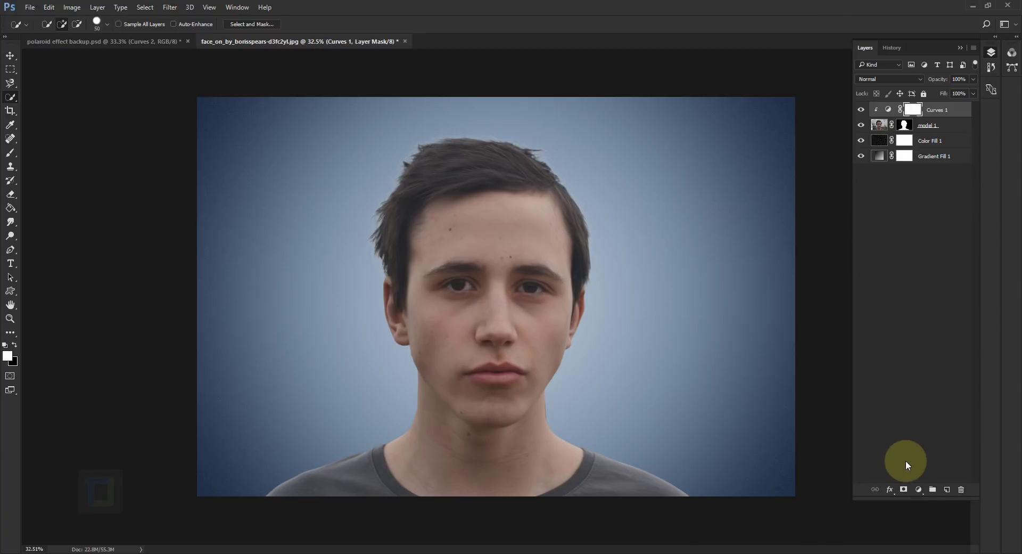
Add a Channel Mixer adjustment above the curves and set its Red output channel to Red 73, Green 14 and Blue 10%.
click(917, 490)
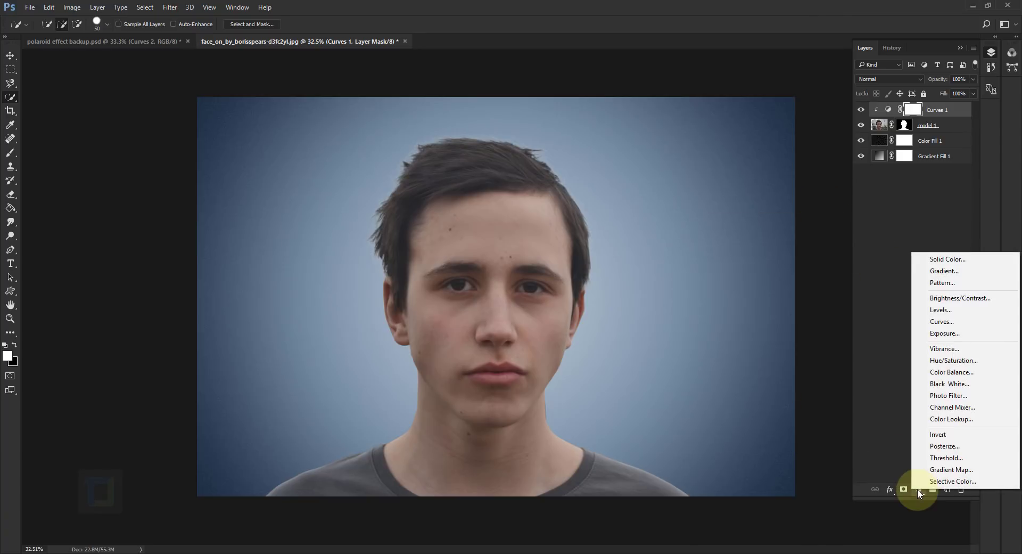
click(952, 407)
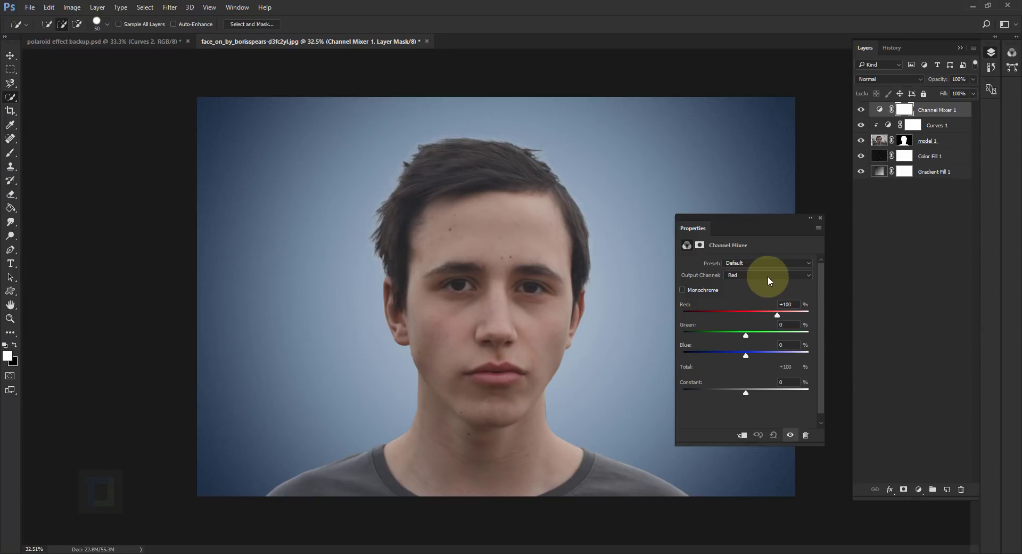
drag(797, 306, 749, 300)
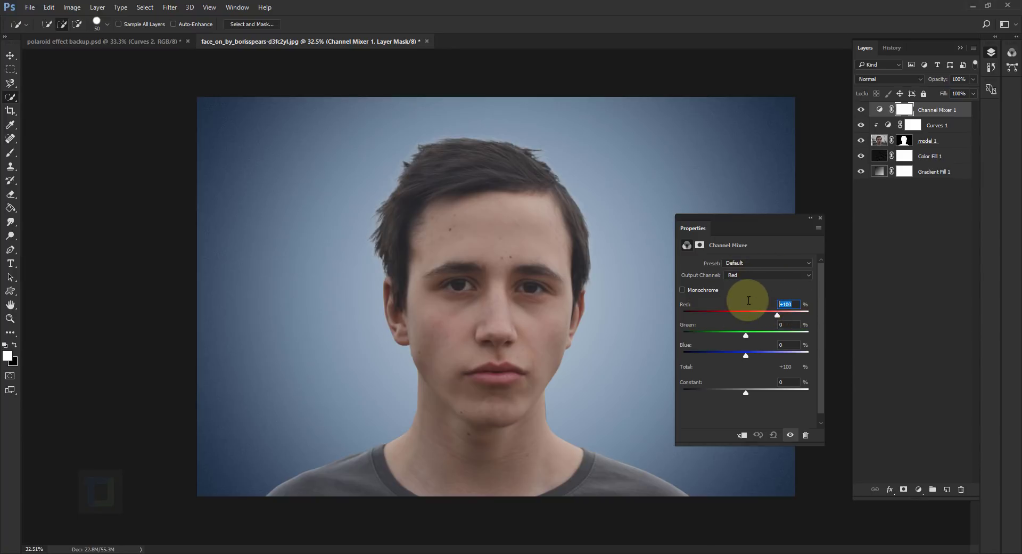
text(73)
key(Tab)
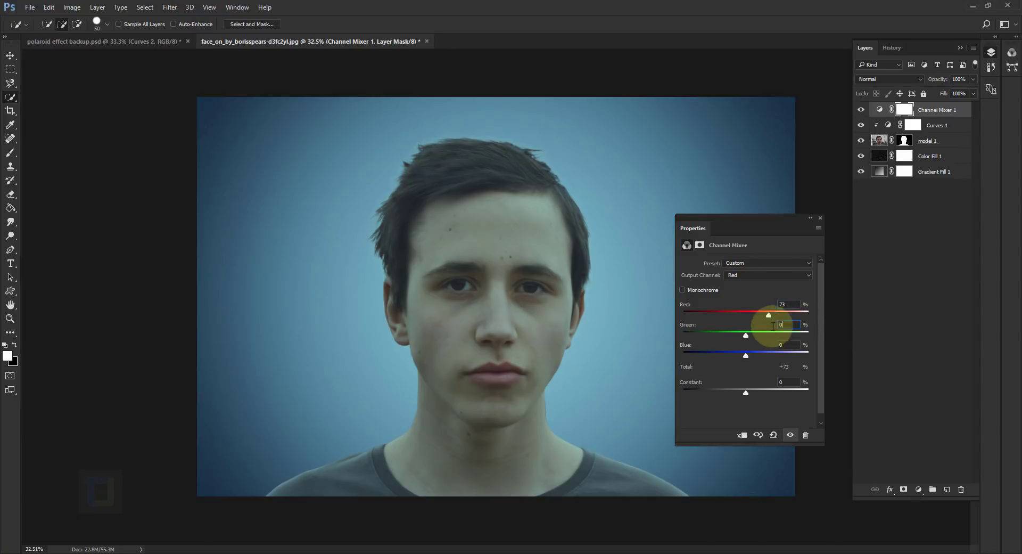
text(14)
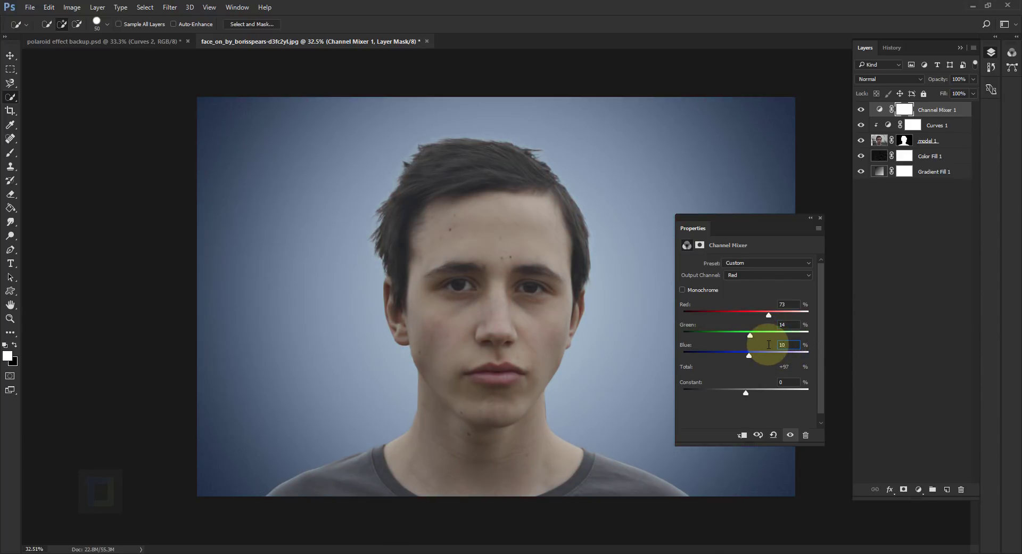
Set the Channel Mixer's Blue output channel to Red 5% and close its properties.
click(757, 274)
click(756, 299)
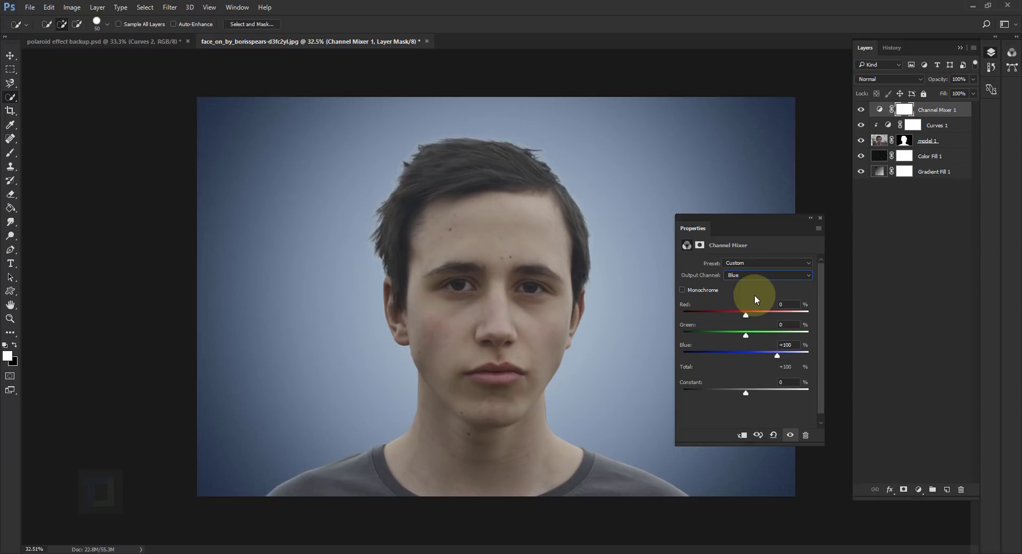
click(782, 303)
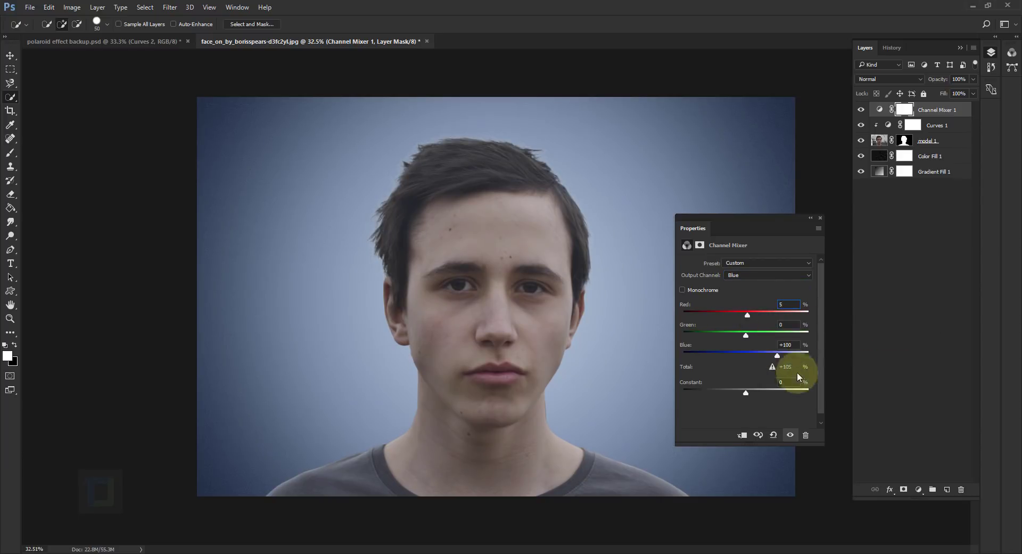
click(820, 218)
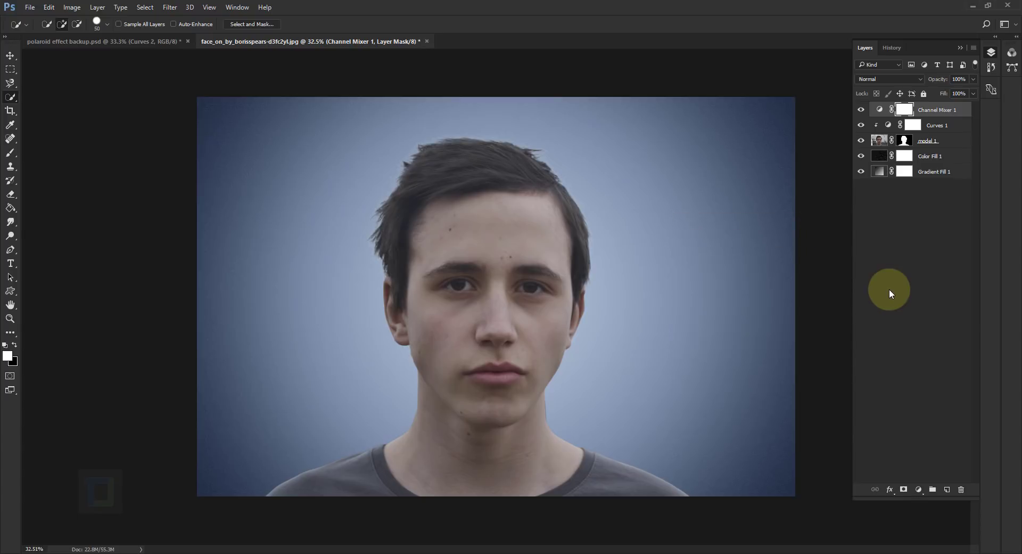
Place the polaroid image as an embedded layer above the Channel Mixer at its original size.
click(33, 6)
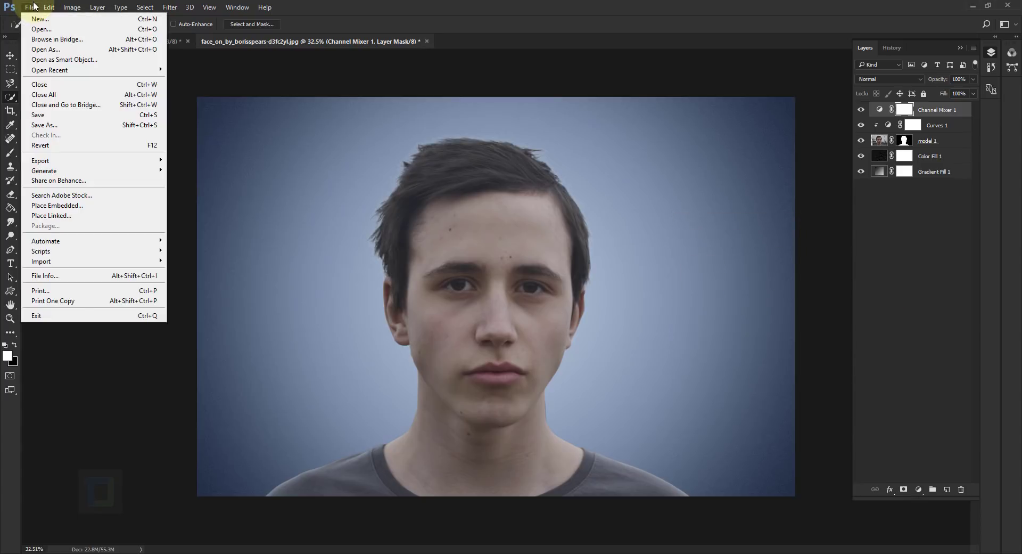
click(40, 205)
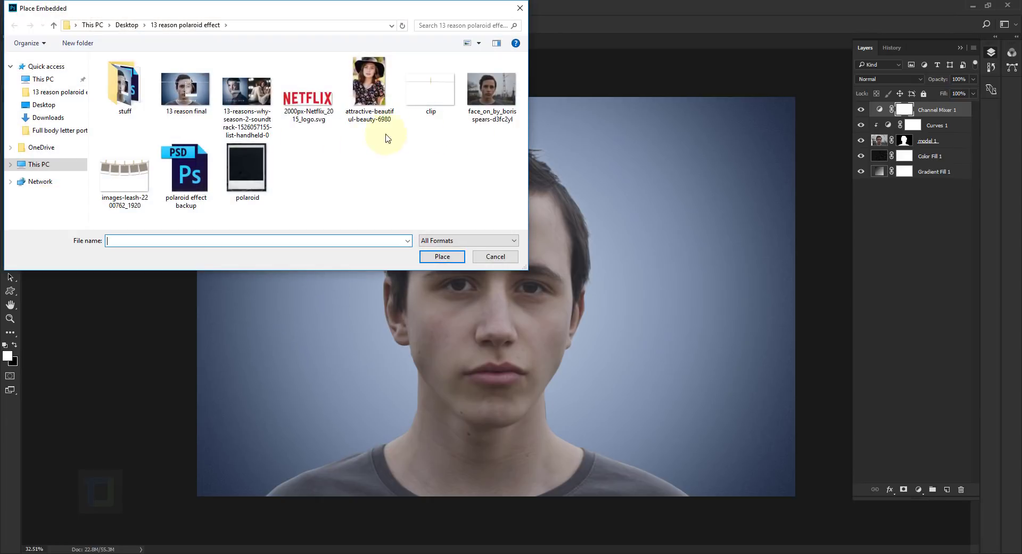
click(245, 198)
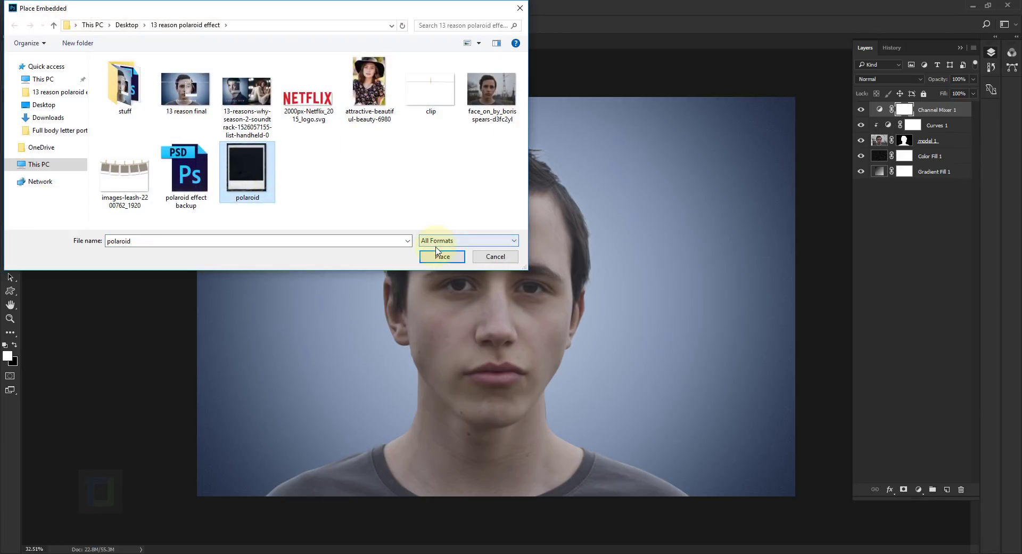
click(438, 253)
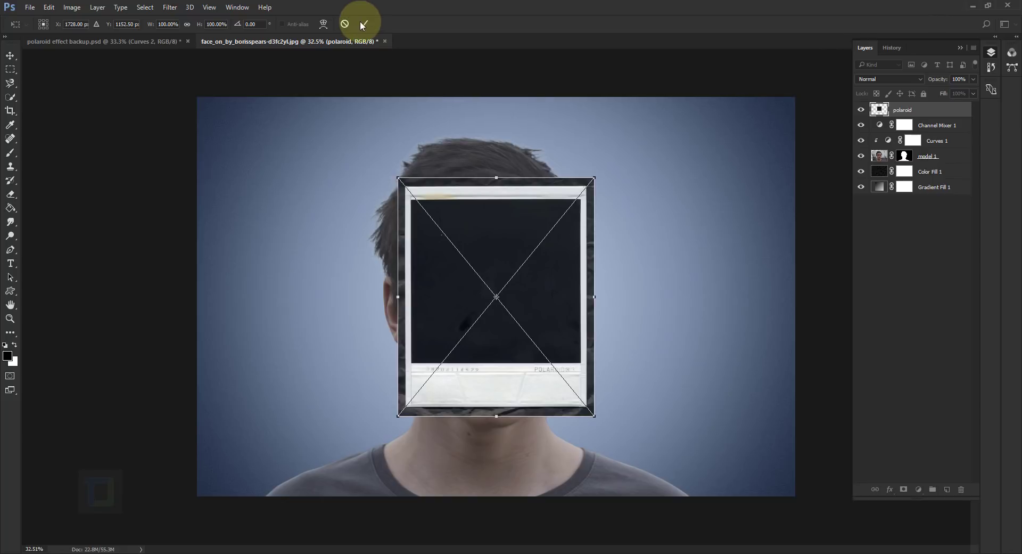
click(364, 24)
key(w)
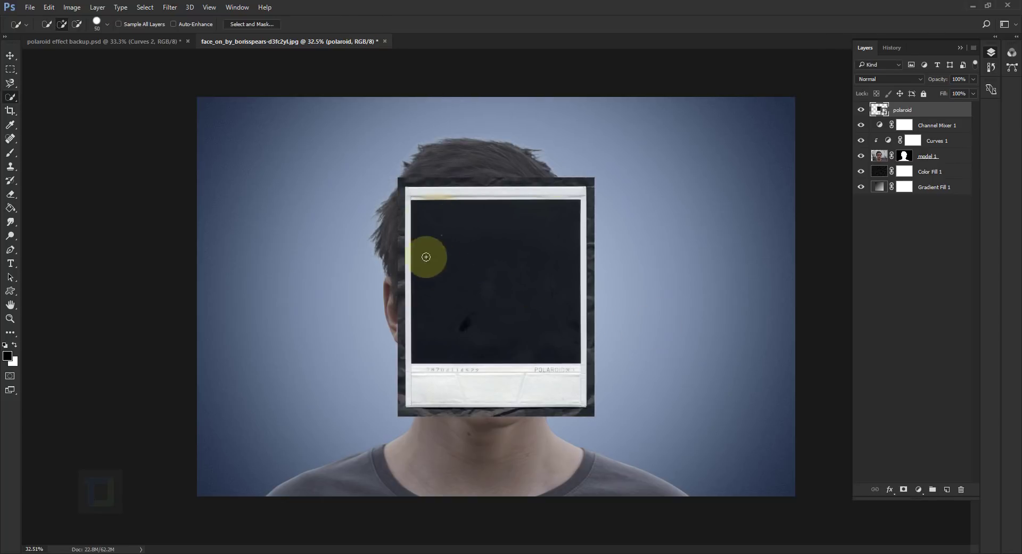
Make a rectangular marquee selection around the outer edge of the white polaroid frame.
scroll(452, 229, up, 2)
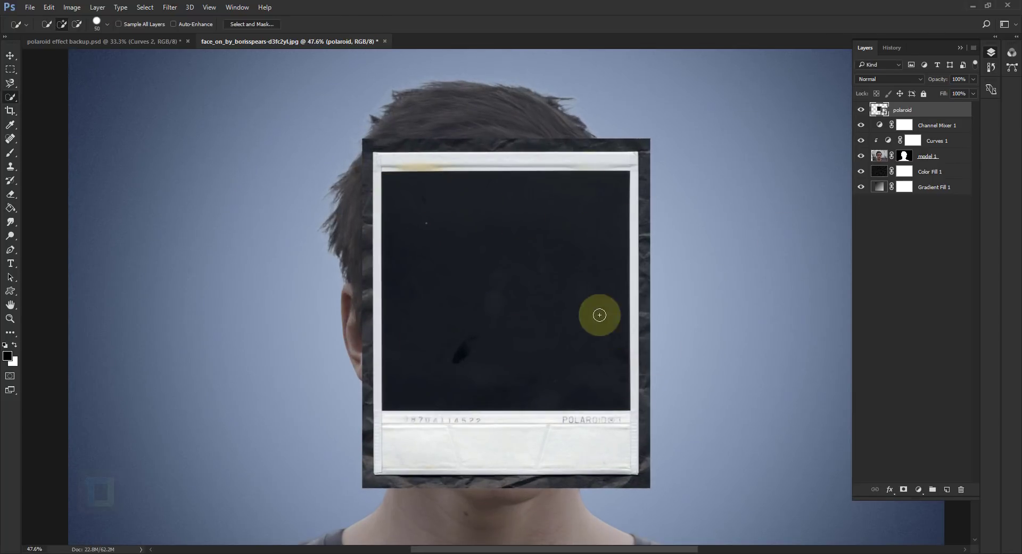
click(10, 69)
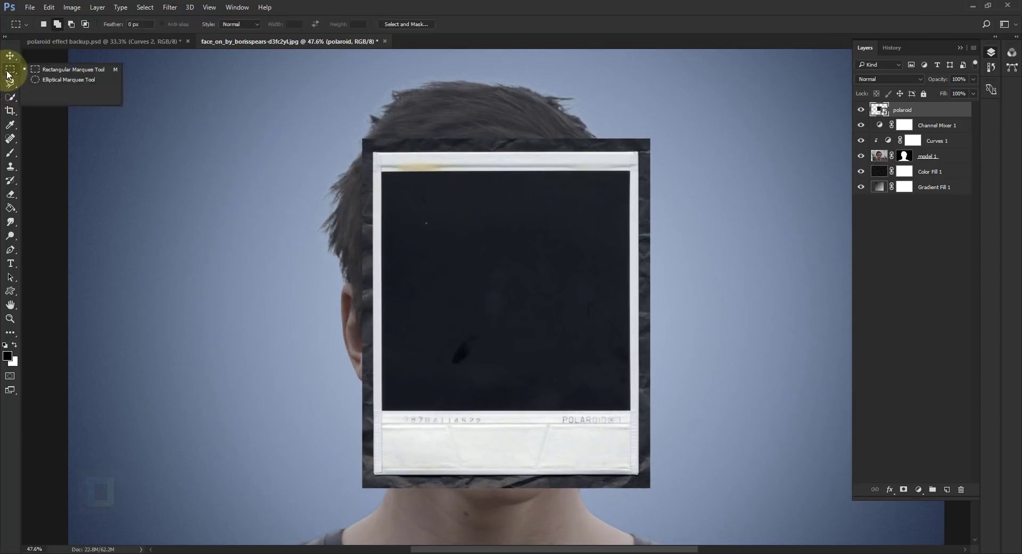
click(57, 74)
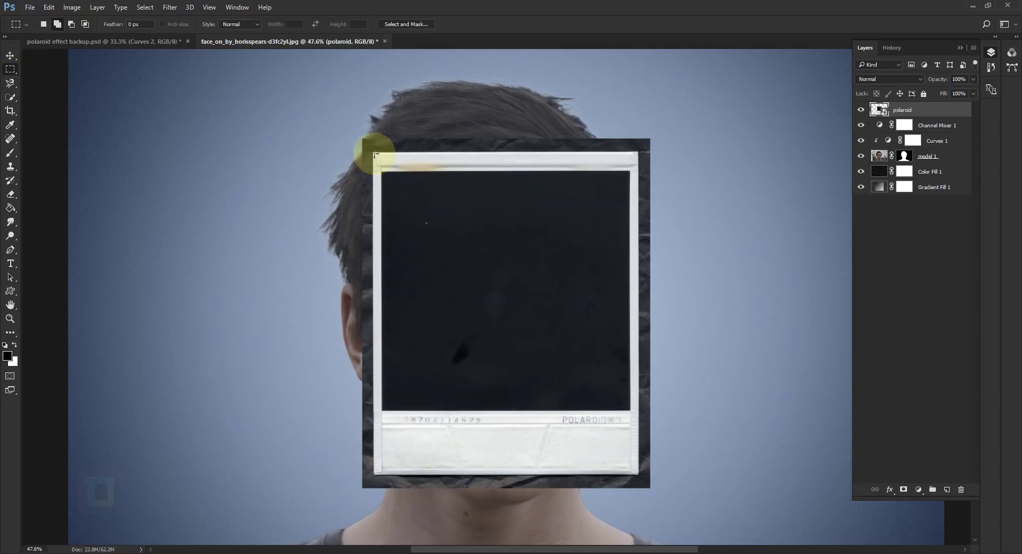
drag(374, 154, 638, 473)
Try lowering the selection's top edge to the dark picture area with Transform Selection, and undo the change.
right_click(508, 278)
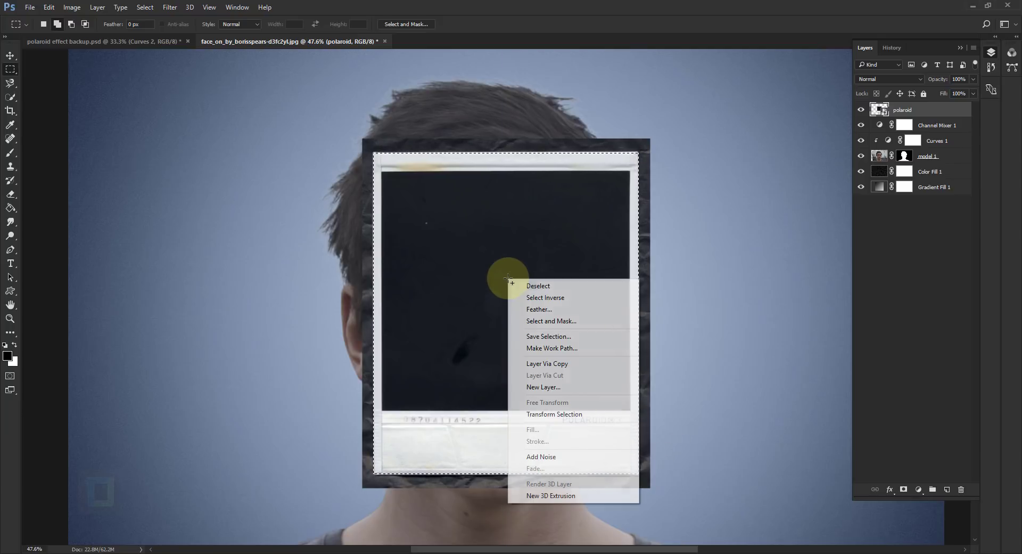
click(556, 414)
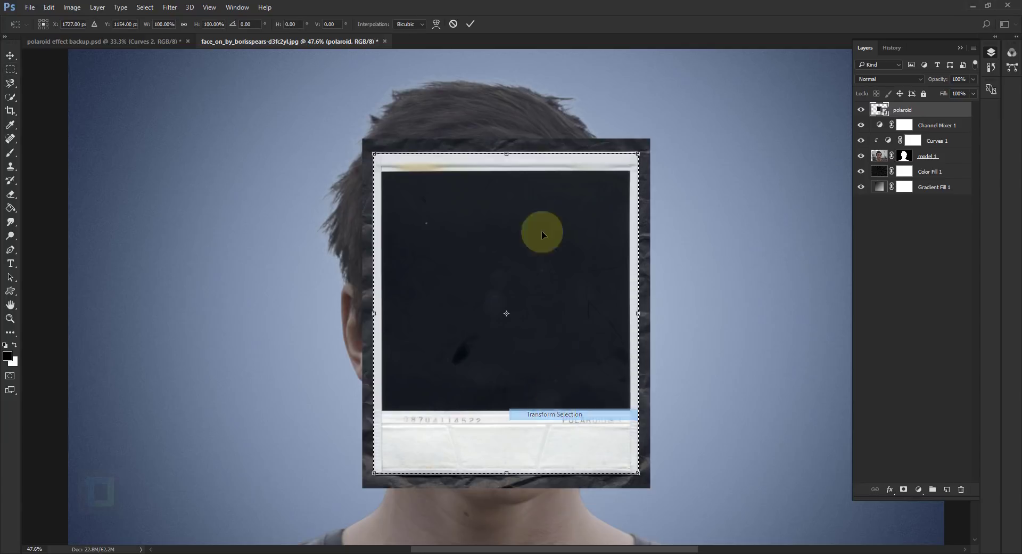
drag(508, 153, 509, 170)
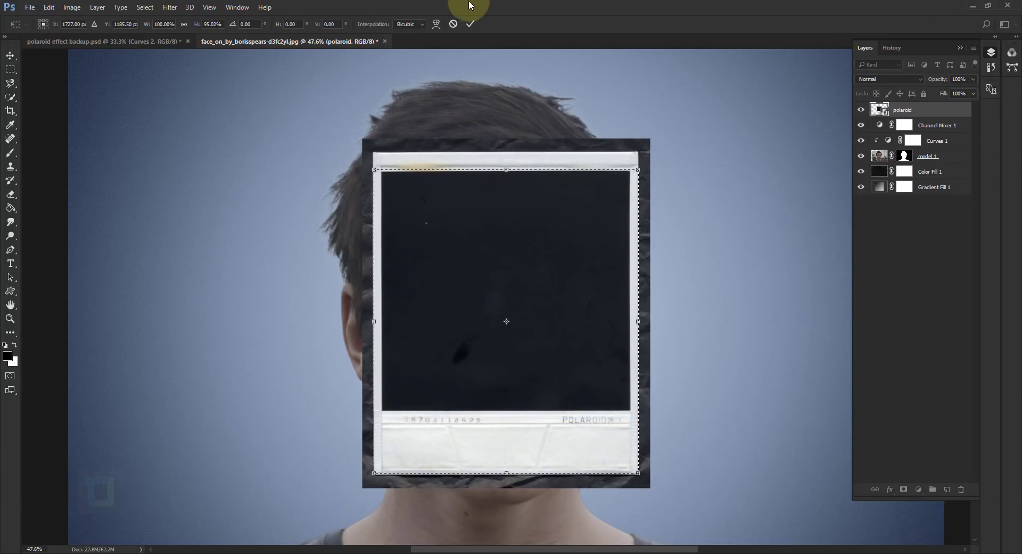
click(471, 23)
key(ctrl+z)
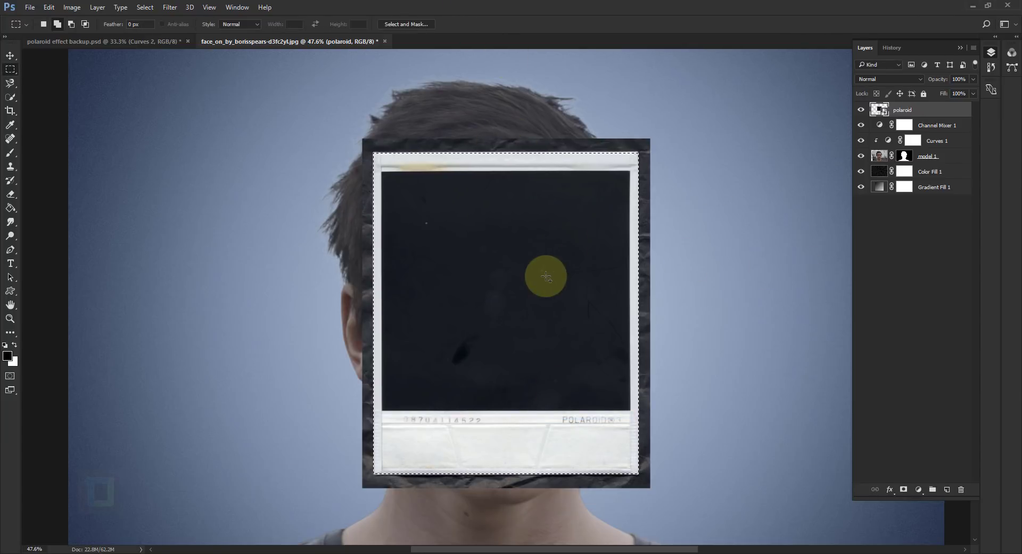
Invert the selection and try to delete the dark border around the polaroid frame.
scroll(560, 247, down, 3)
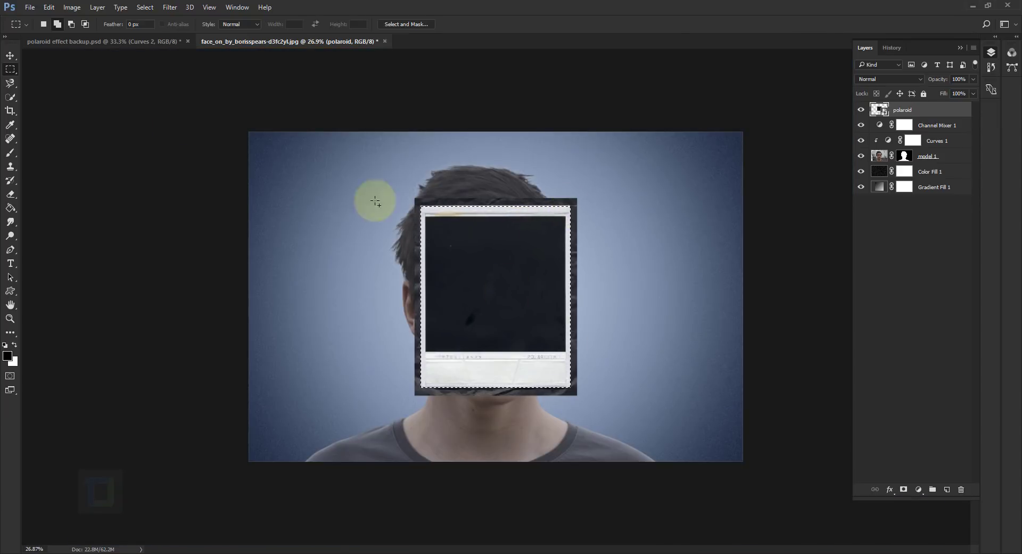
click(145, 7)
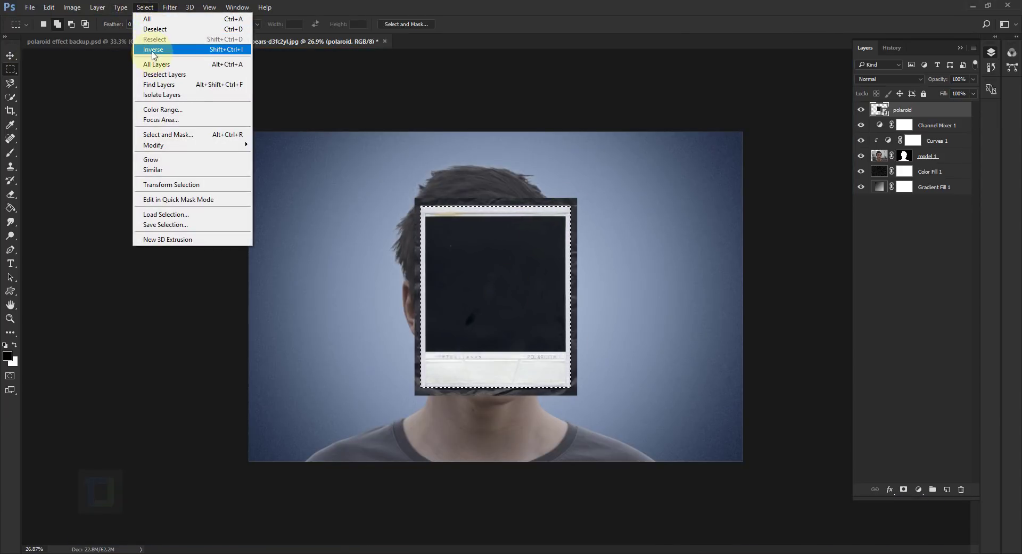
click(153, 50)
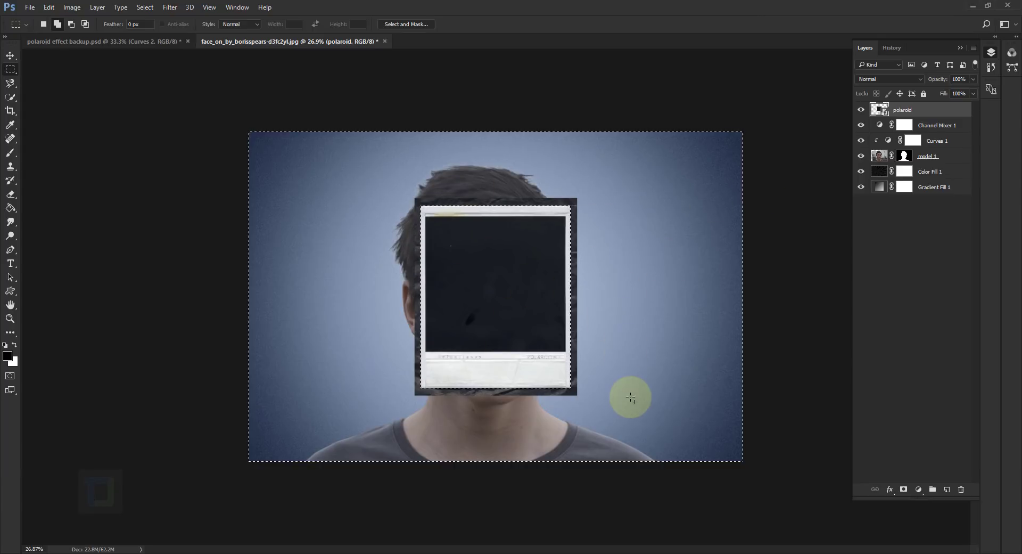
key(Delete)
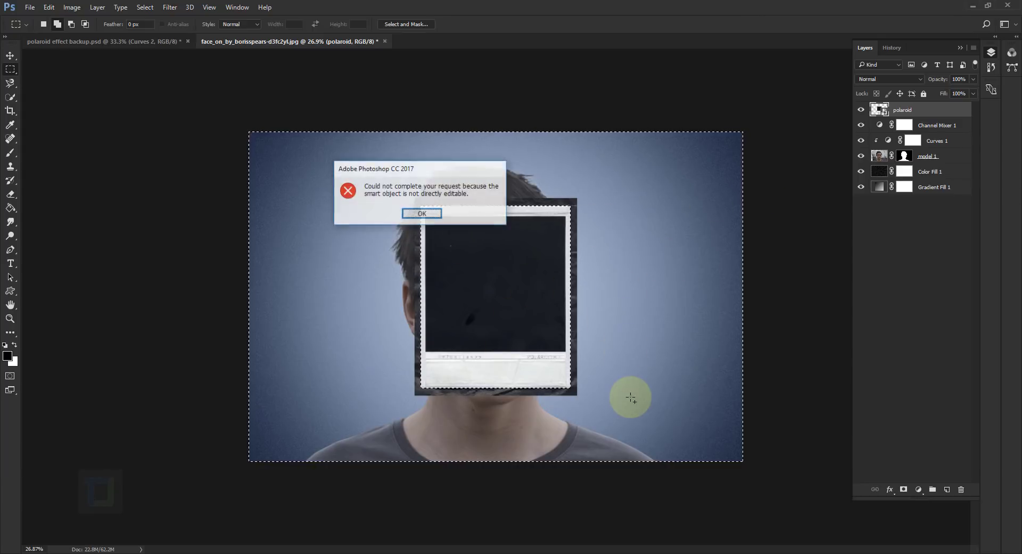
key(Return)
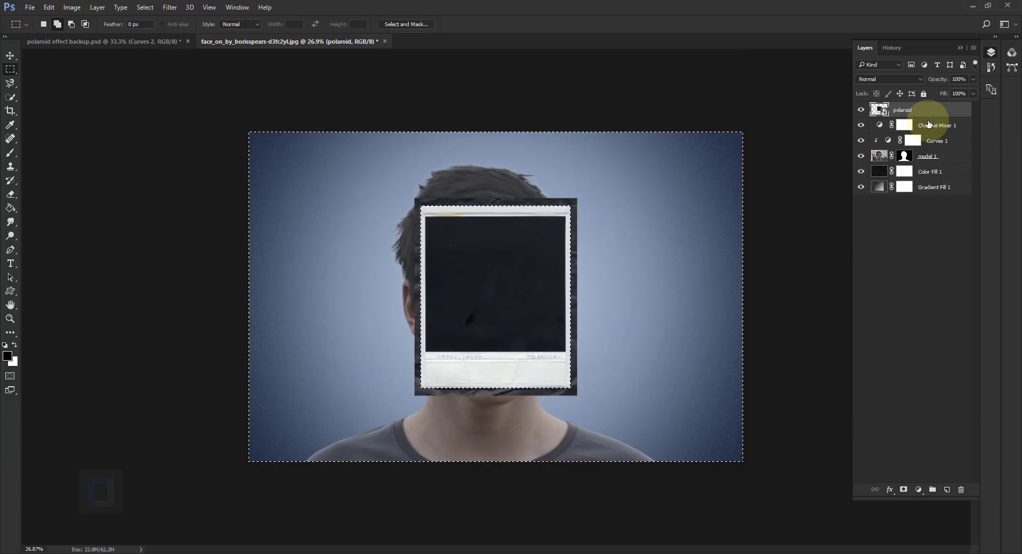
Rasterize the polaroid layer and delete the dark border outside the frame, clearing the selection.
right_click(929, 110)
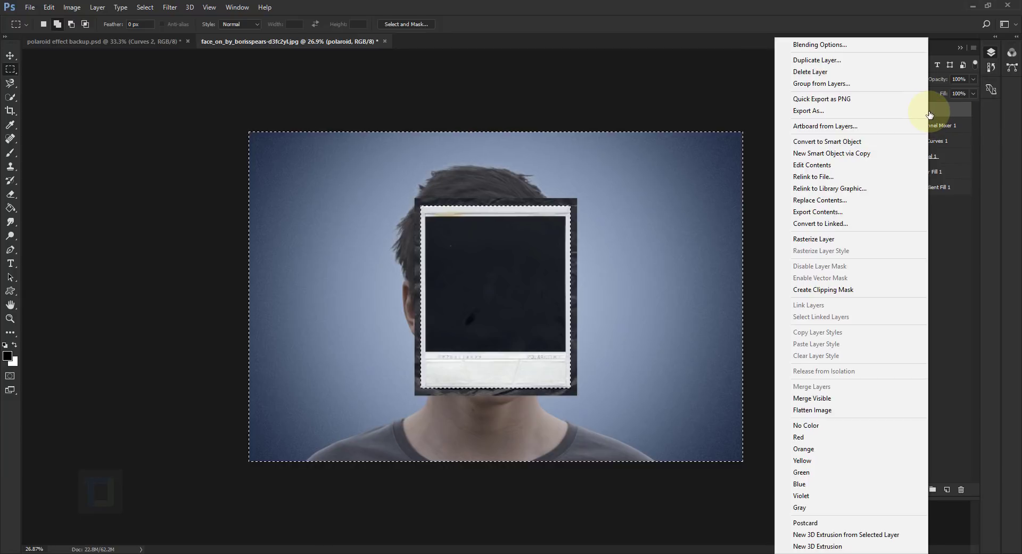
click(851, 238)
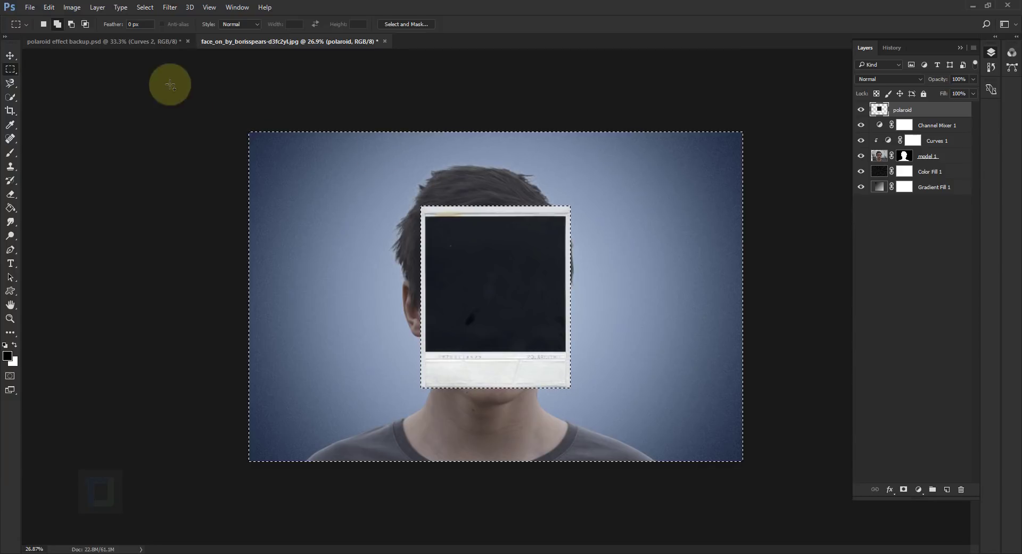
click(144, 7)
click(160, 29)
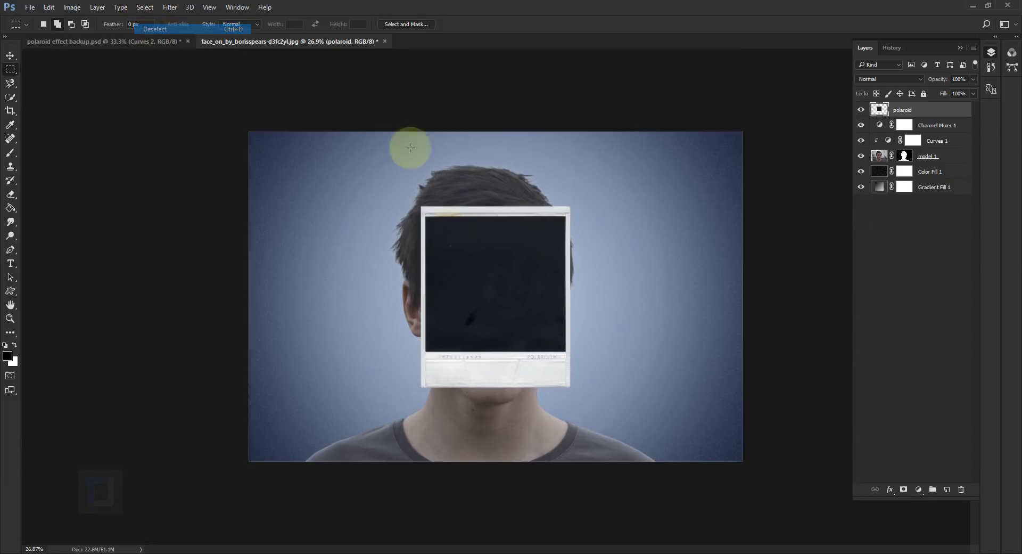
Select the dark picture area inside the polaroid frame, fitting the selection to its edges, and delete it so the frame is hollow.
scroll(458, 278, up, 4)
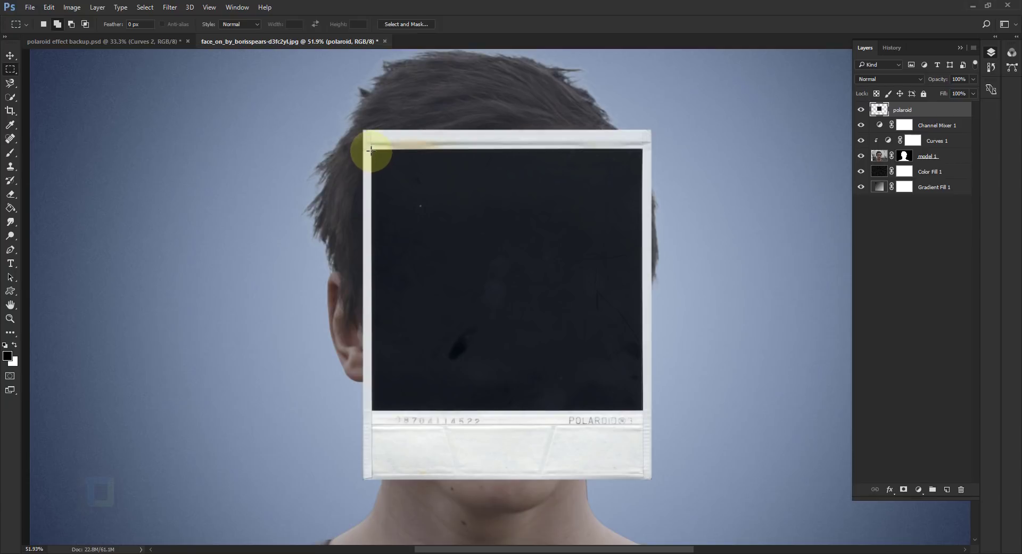
drag(371, 149, 644, 411)
key(ctrl+t)
scroll(503, 429, up, 3)
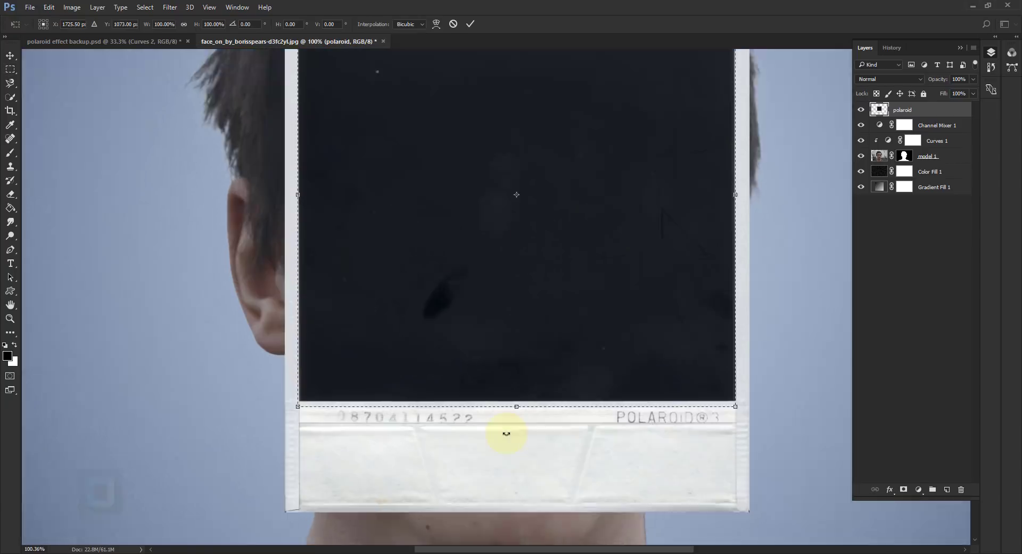
drag(523, 402, 523, 395)
scroll(521, 304, up, 5)
drag(521, 304, 523, 303)
key(Return)
scroll(509, 322, down, 4)
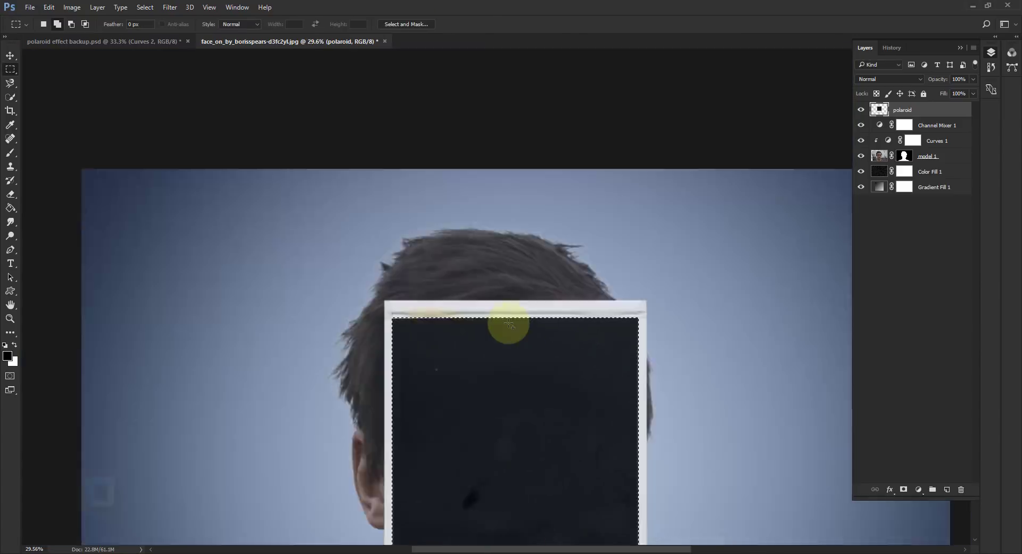
key(Delete)
key(ctrl+d)
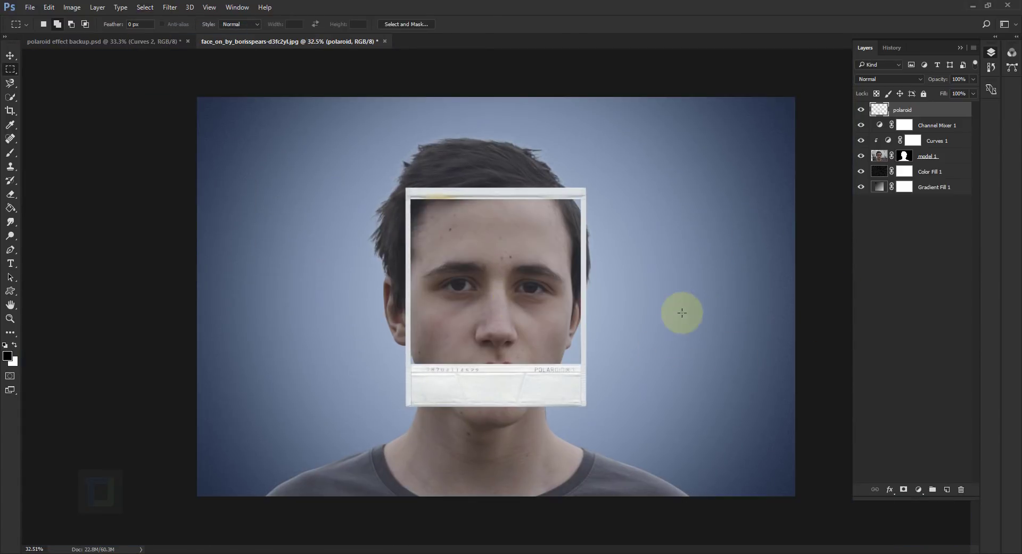
Scale the hollow polaroid frame proportionally to about 81% and position it over the right half of the man's face.
key(ctrl+t)
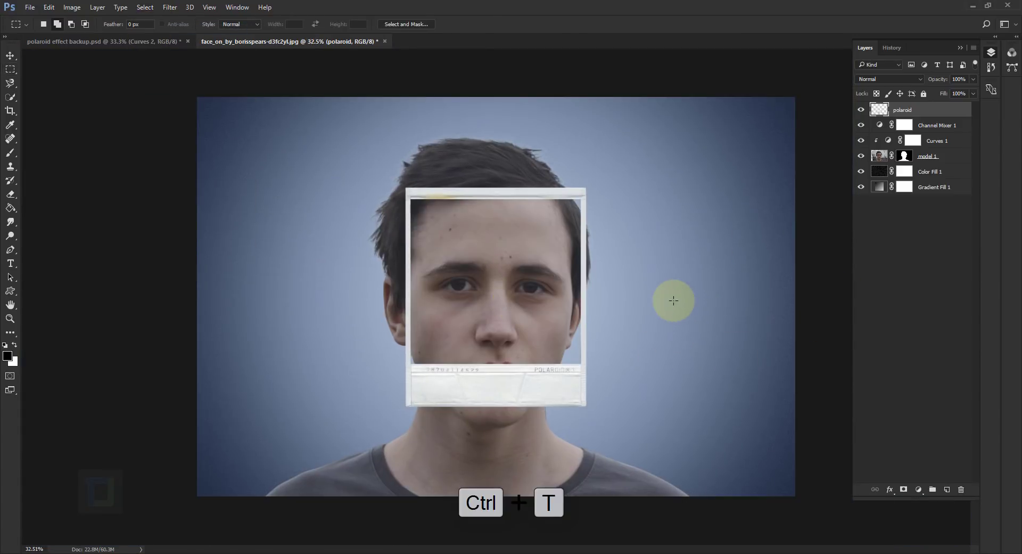
drag(401, 408, 449, 347)
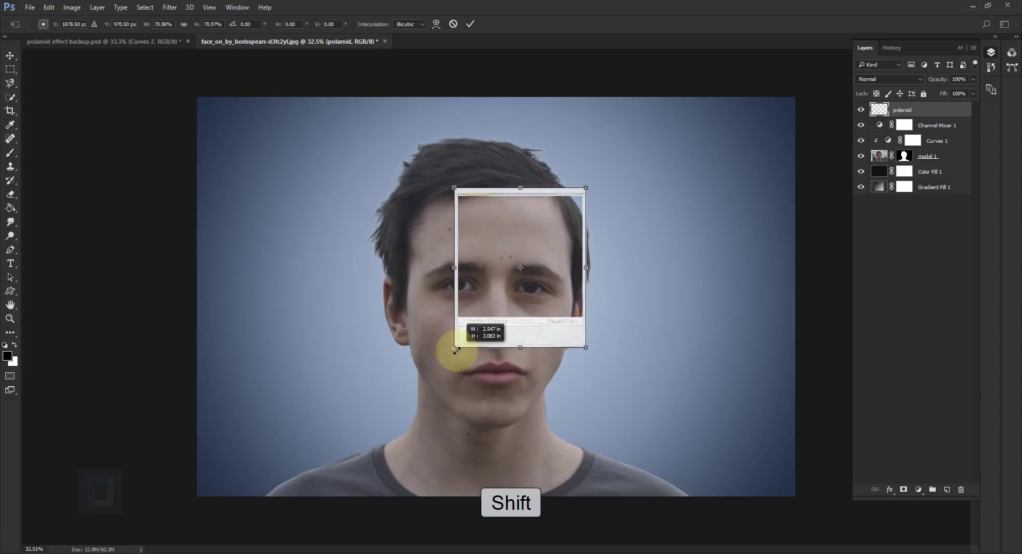
drag(533, 313, 566, 355)
drag(630, 240, 639, 217)
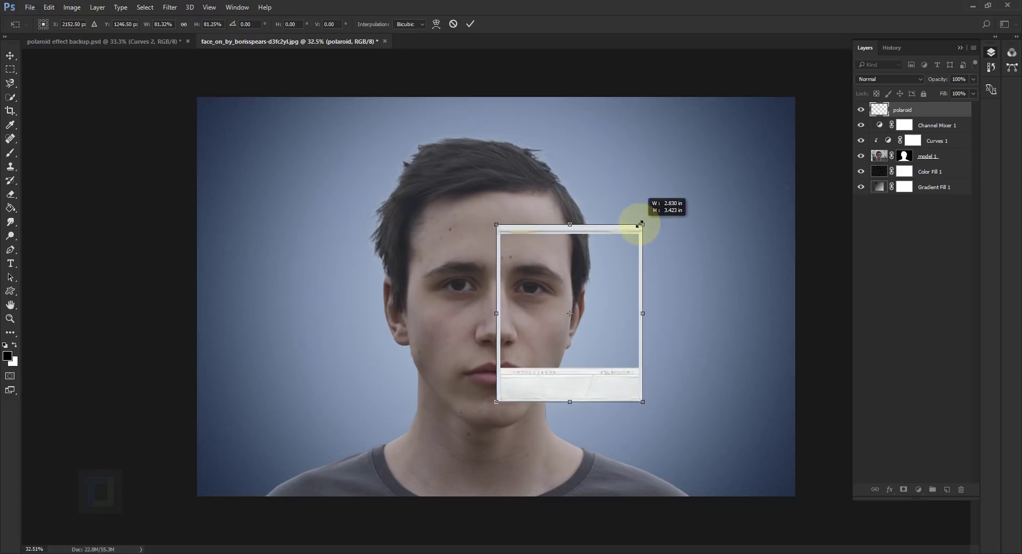
drag(618, 287, 620, 293)
click(470, 24)
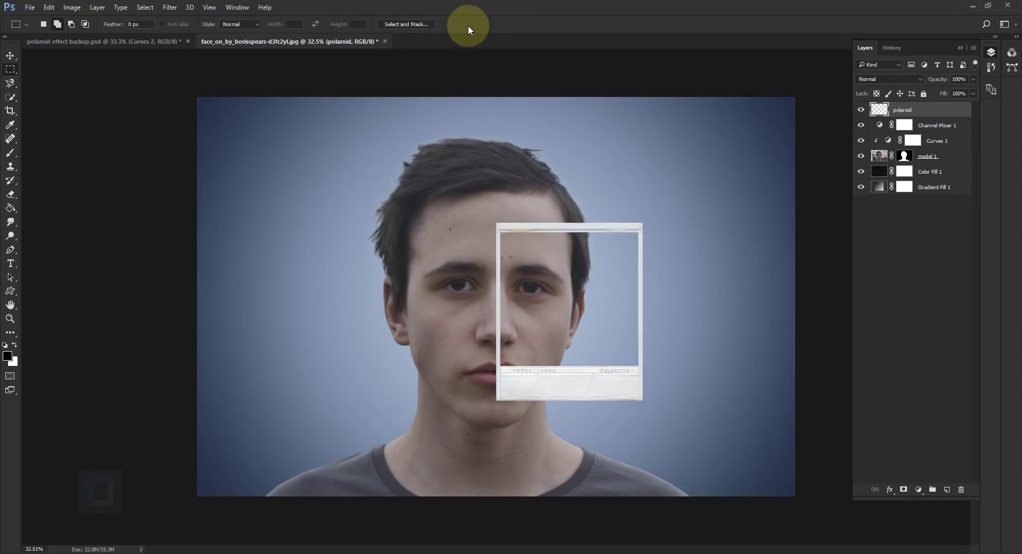
Place the attractive-beautiful-beauty-6980 image as an embedded layer and move it directly below the polaroid layer.
key(ctrl+0)
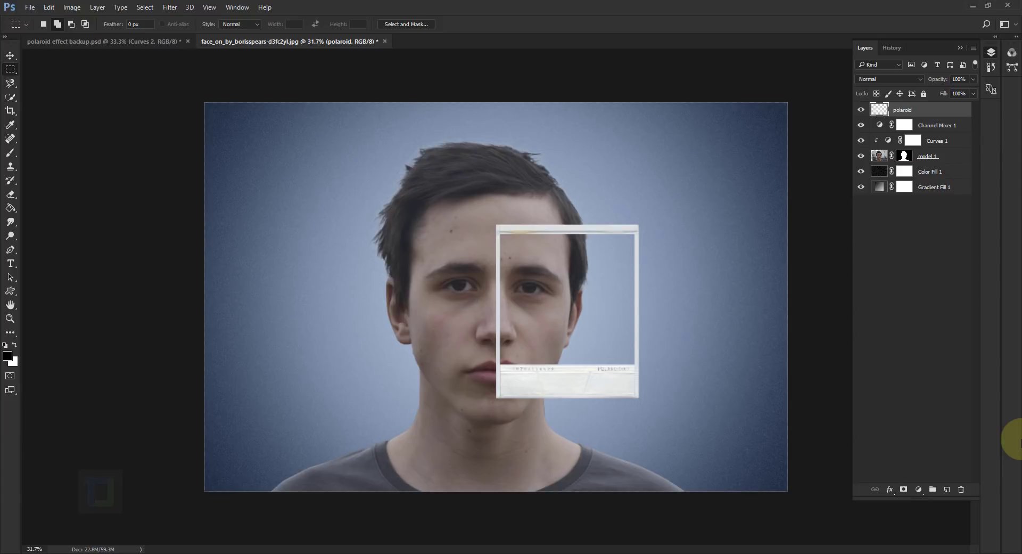
click(30, 7)
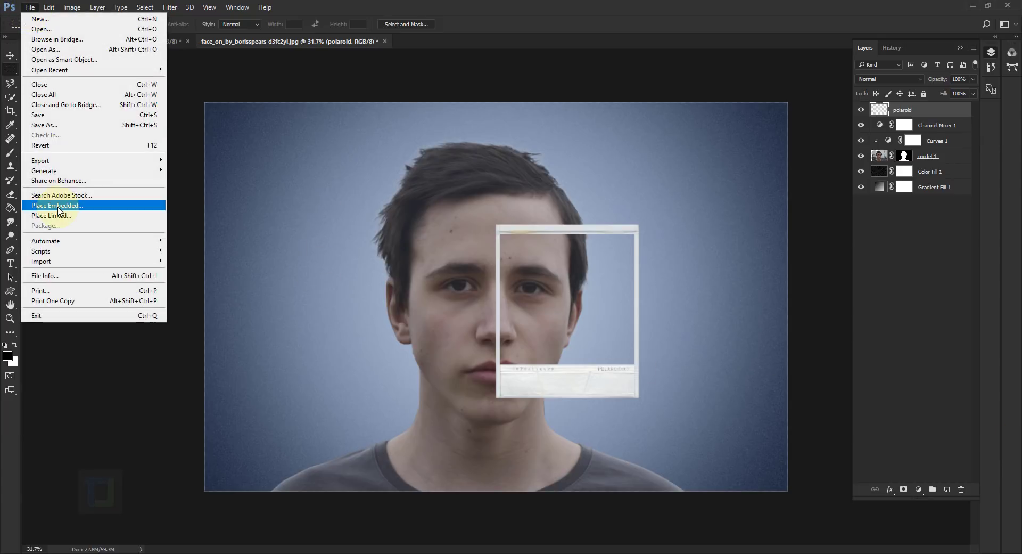
click(57, 205)
click(370, 88)
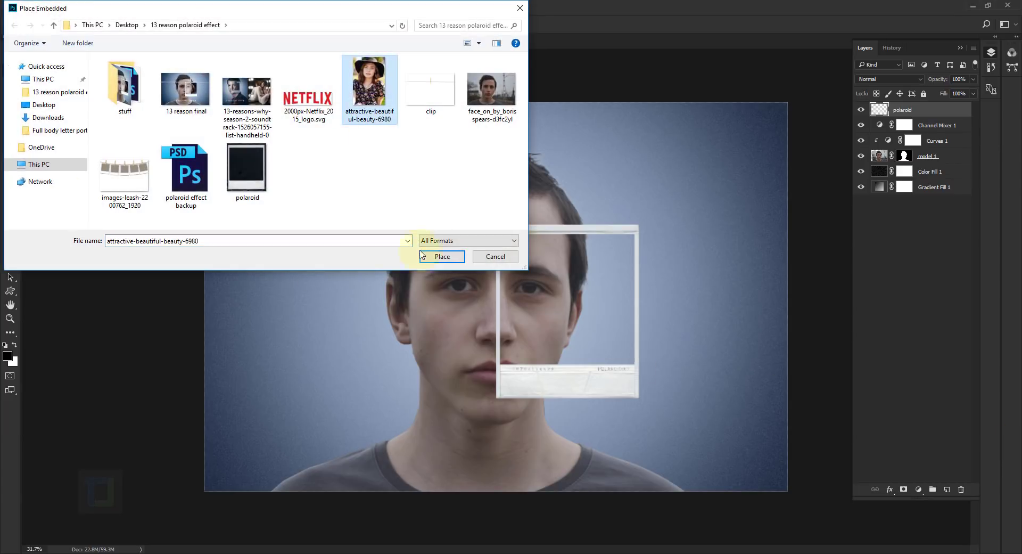
click(439, 258)
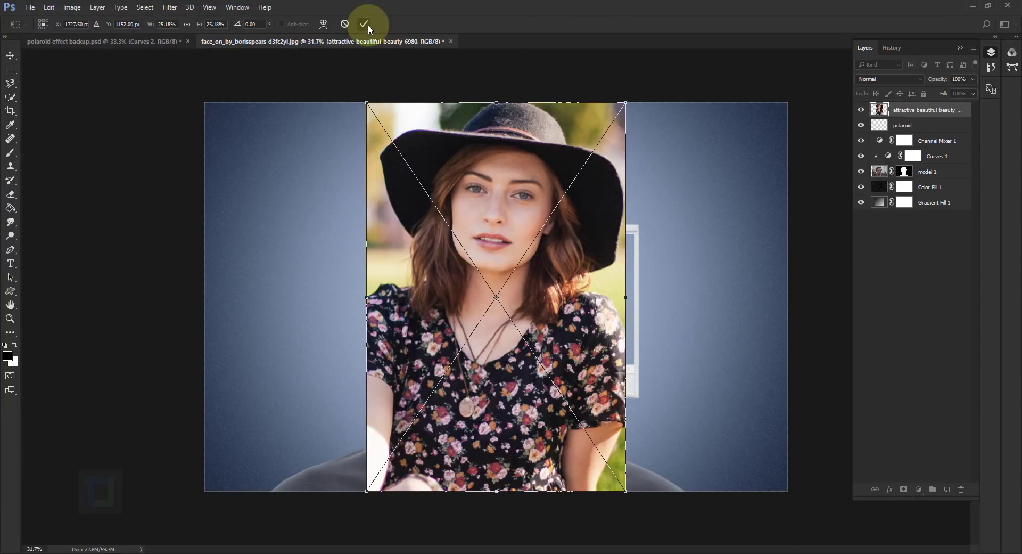
click(366, 23)
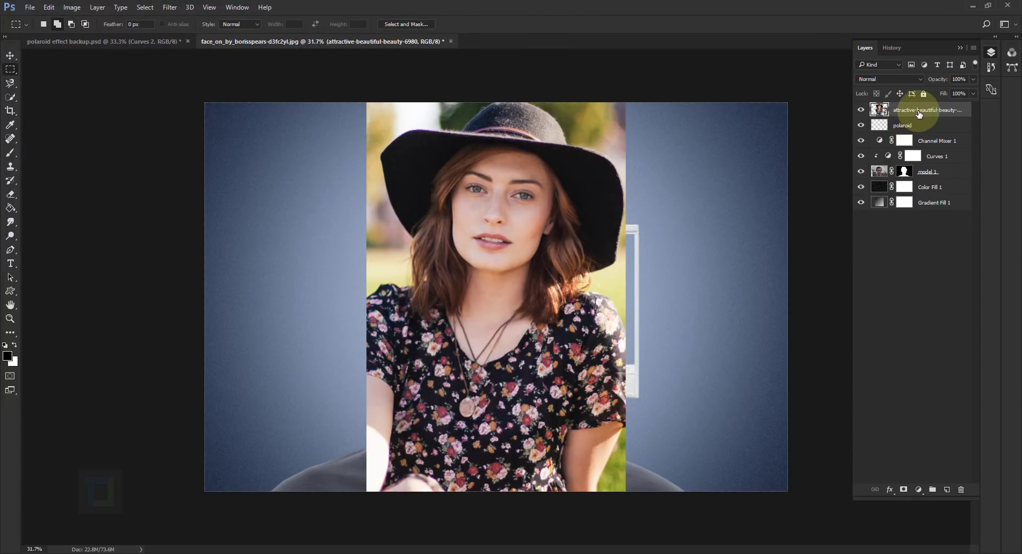
drag(917, 110, 918, 128)
Transform the woman's portrait over the man's face, scaling it to about 29.8% and rotating it to about -8.36°.
key(ctrl+t)
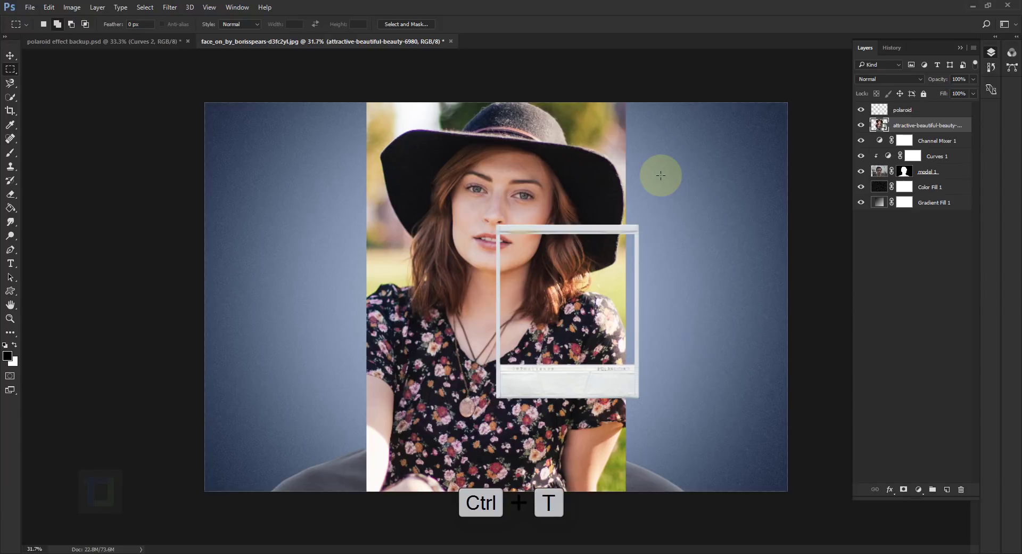
drag(470, 166, 515, 244)
drag(667, 183, 751, 123)
drag(648, 230, 594, 303)
drag(695, 154, 671, 100)
drag(605, 331, 615, 335)
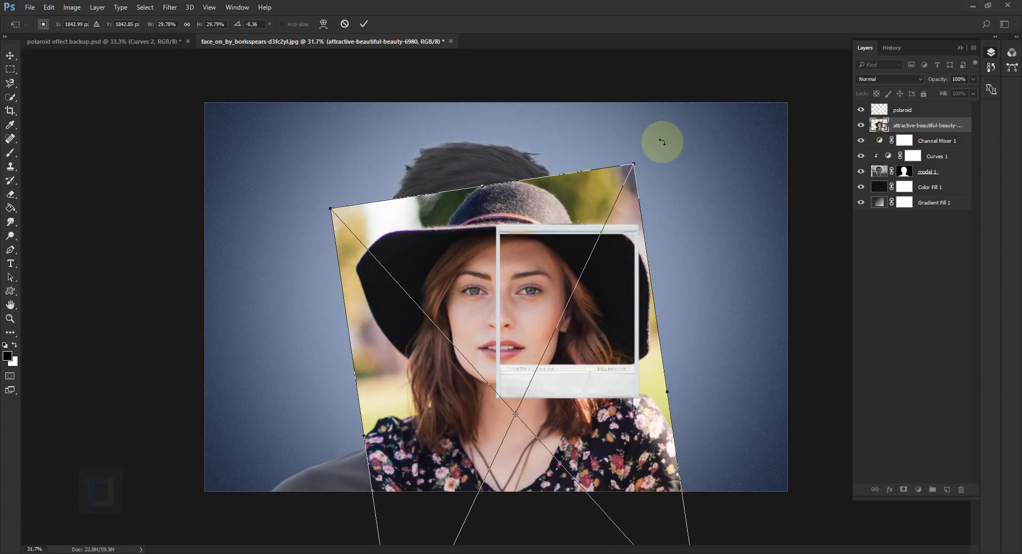
Lower the portrait layer's opacity to about 38% and shift the portrait to compare her features with the man's face.
click(958, 79)
text(46)
key(Return)
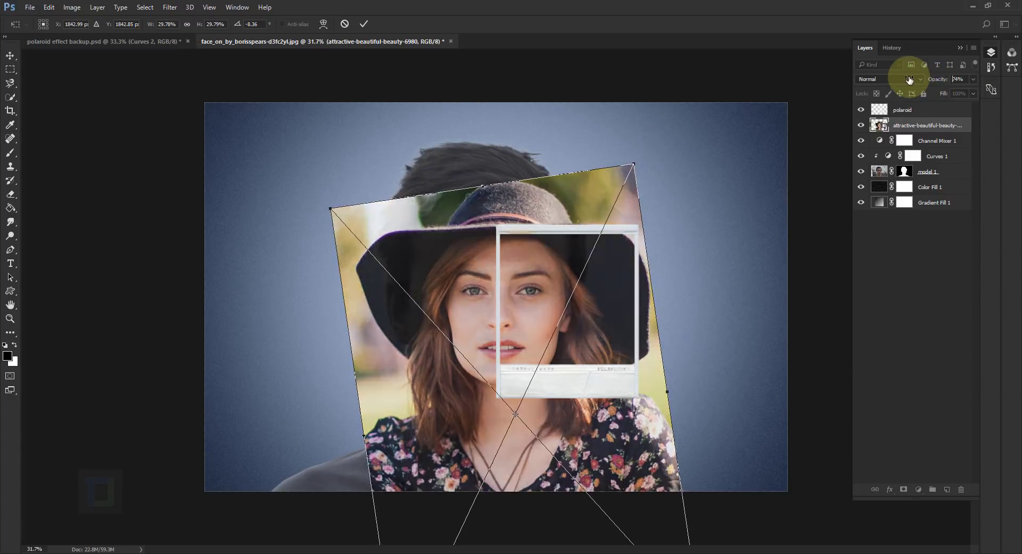
drag(909, 80, 903, 80)
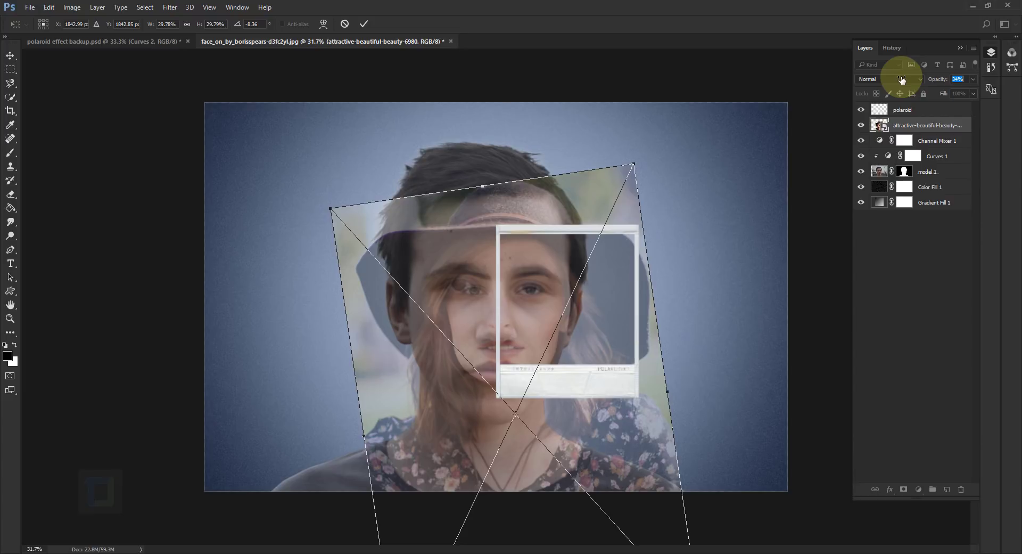
drag(589, 314, 588, 325)
drag(932, 81, 931, 80)
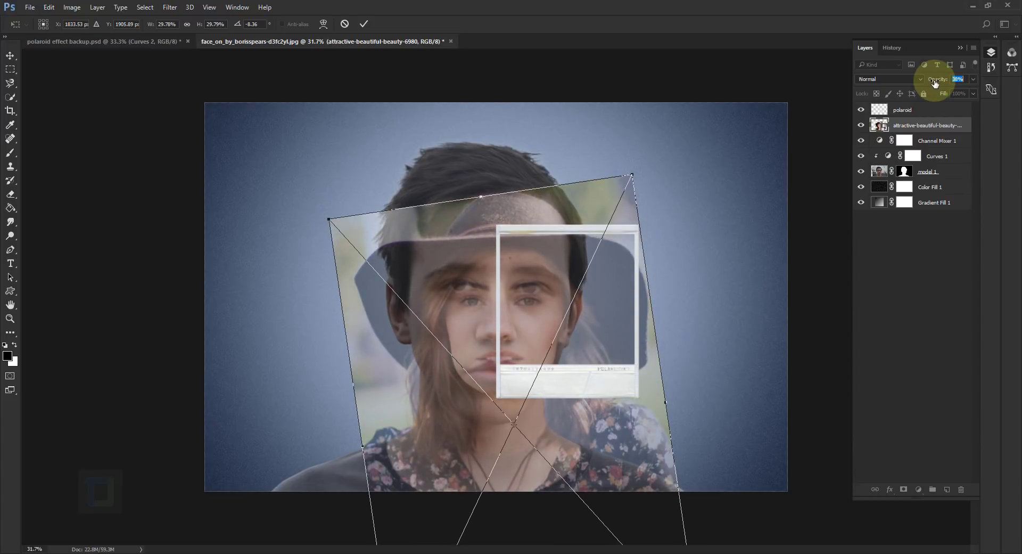
mouse_move(557, 313)
mouse_down()
mouse_move(554, 325)
mouse_move(560, 310)
mouse_up()
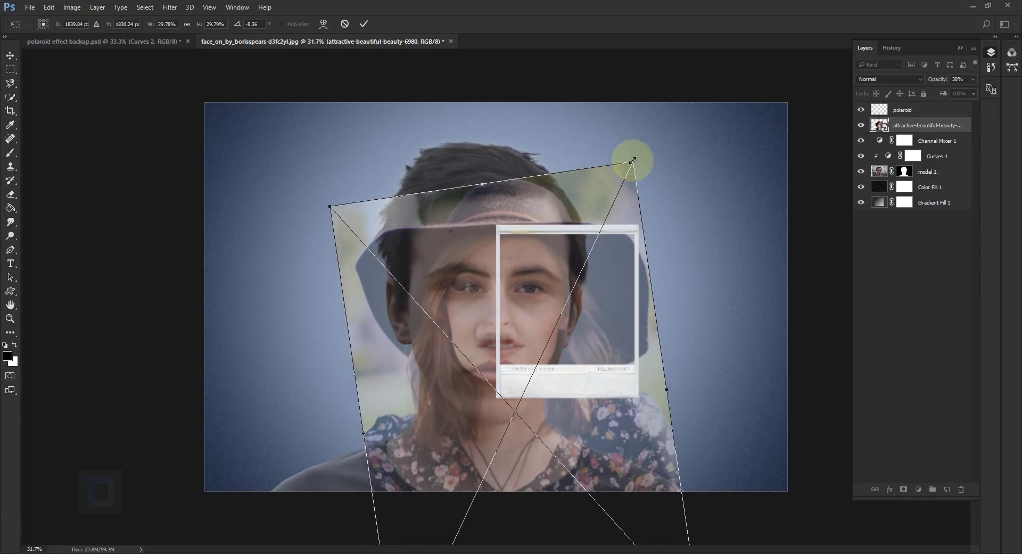
Enlarge and reposition the portrait so her eyes and mouth match the man's, restore 100% opacity, and apply the transform.
mouse_move(632, 160)
mouse_down()
mouse_move(662, 132)
mouse_move(639, 161)
mouse_up()
drag(634, 207, 605, 277)
drag(638, 160, 648, 138)
drag(609, 251, 618, 261)
drag(647, 137, 663, 132)
drag(597, 276, 591, 307)
drag(657, 136, 672, 124)
drag(617, 267, 612, 292)
key(Return)
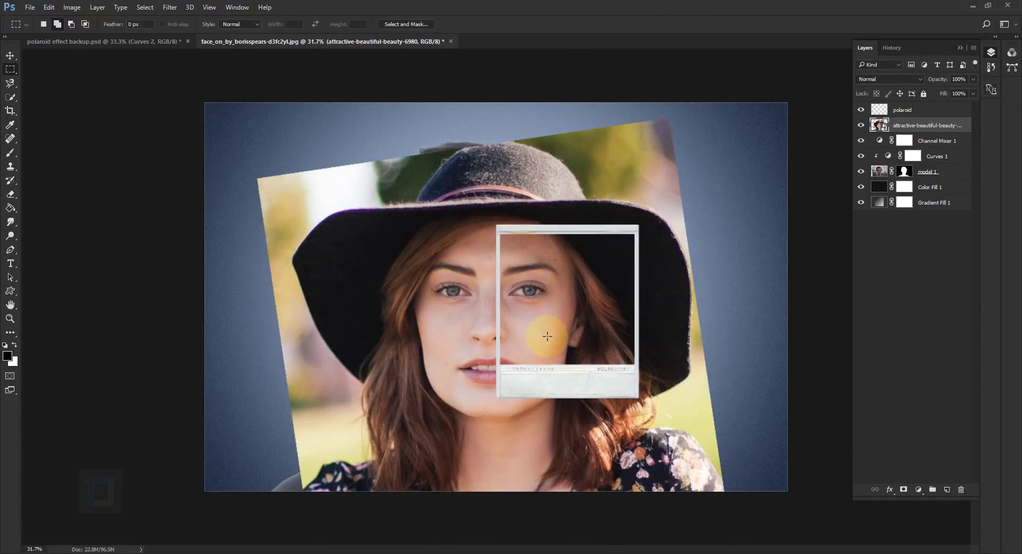
Nudge the woman's portrait slightly upward and to the left to fine-tune its alignment with the man's face.
click(10, 55)
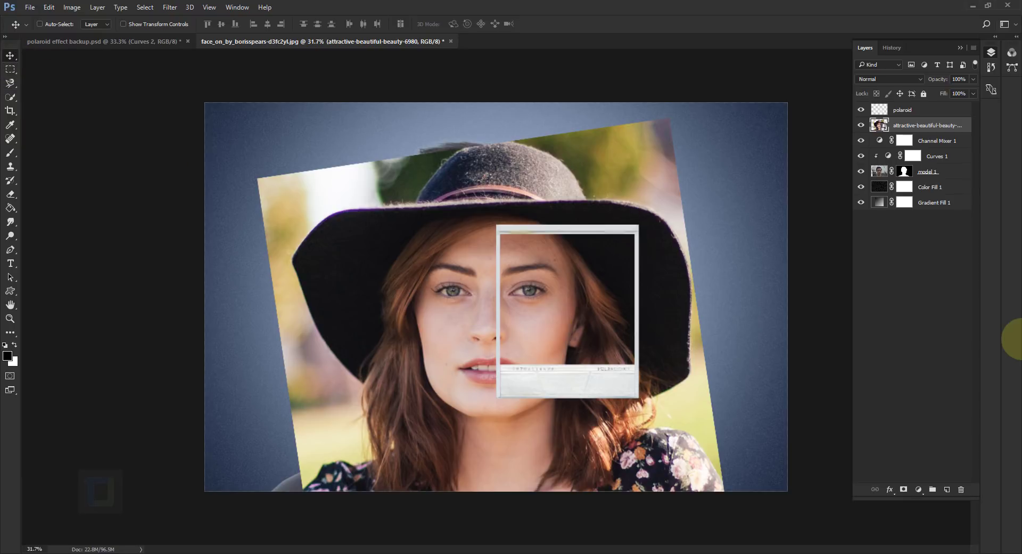
key(Up)
key(Up)
key(Up)
key(Up)
key(Up)
key(Up)
key(Up)
key(Up)
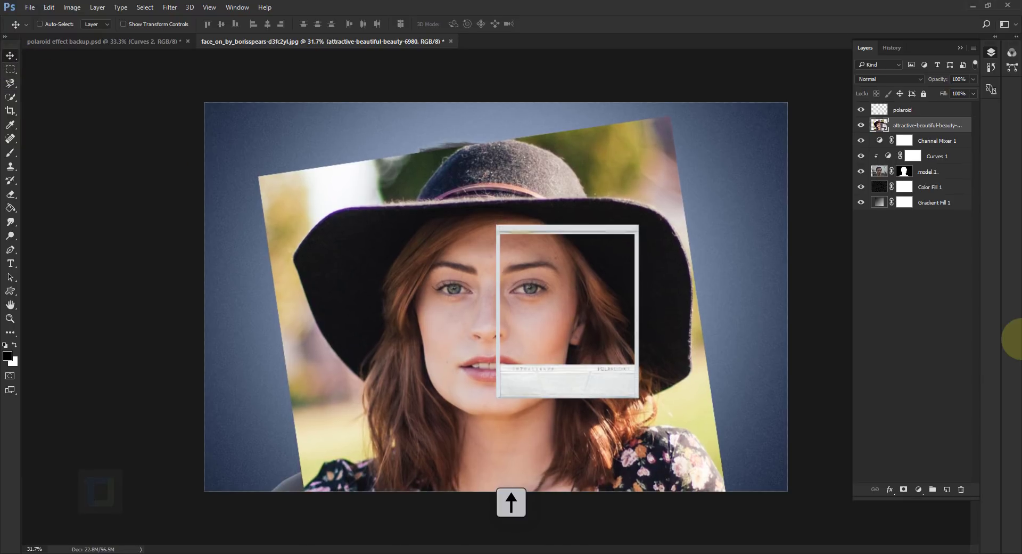
key(Left)
key(Left)
key(Left)
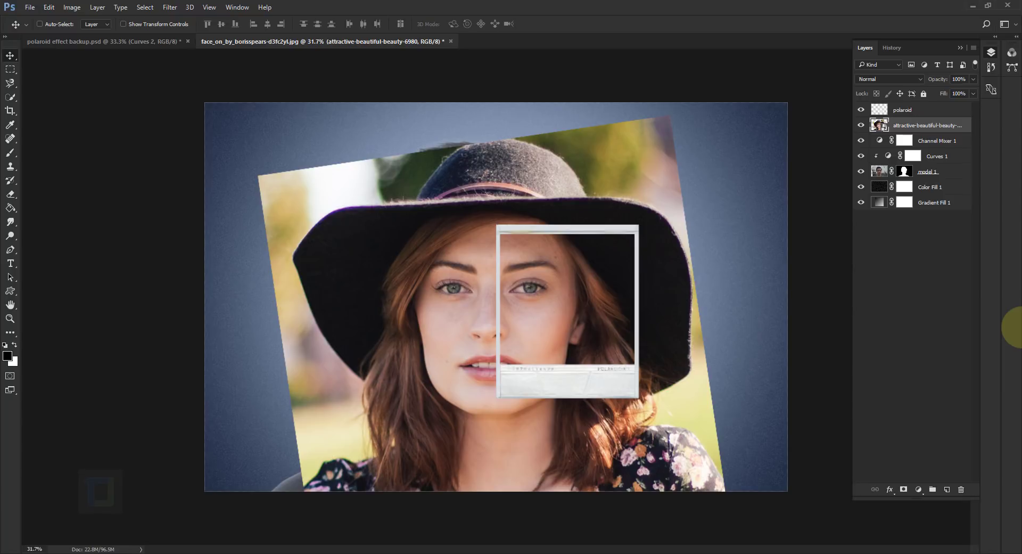
Add a layer mask to the portrait and paint black with the Brush over her face outside the frame.
click(903, 489)
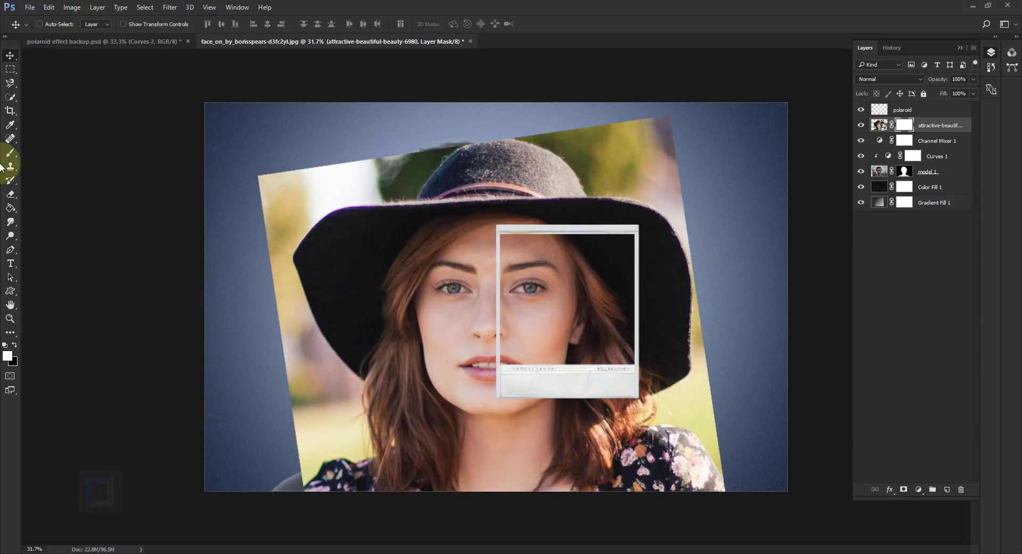
click(10, 154)
click(13, 345)
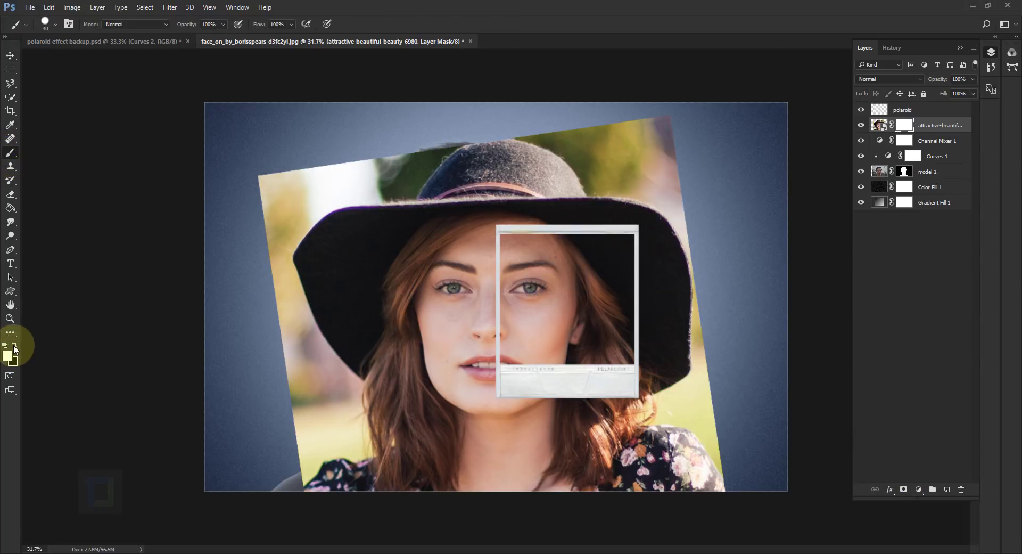
mouse_move(444, 343)
mouse_down()
mouse_move(445, 222)
mouse_move(438, 276)
mouse_up()
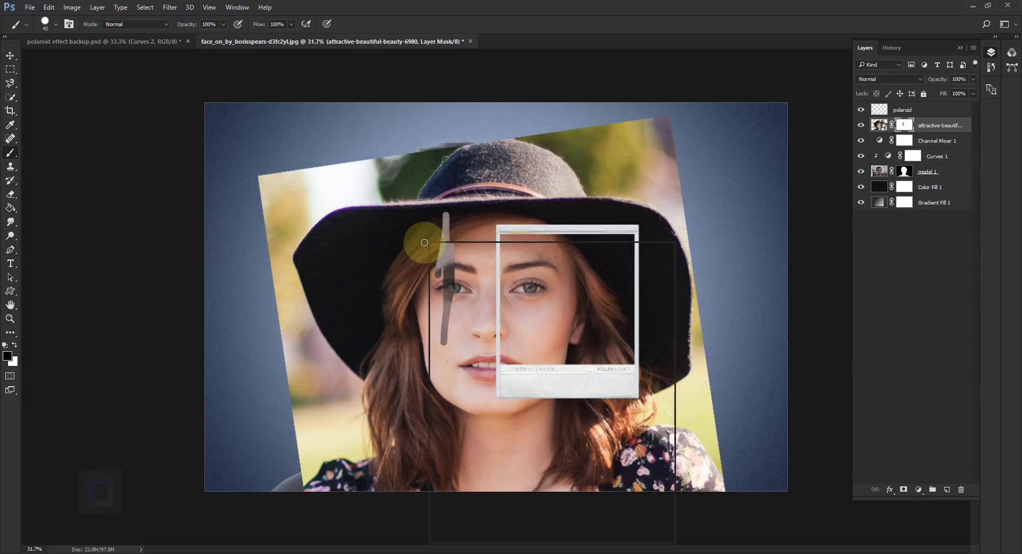
right_click(422, 237)
click(421, 222)
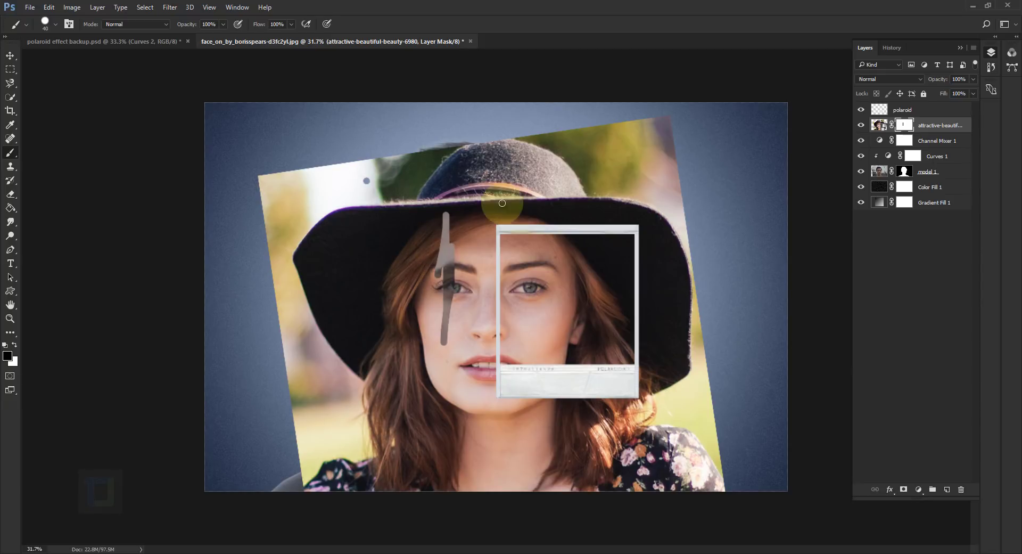
Enlarge the brush to 70 px and mask the portrait with straight black strokes along all four outer edges of the polaroid frame.
key(bracketright)
key(bracketright)
key(bracketright)
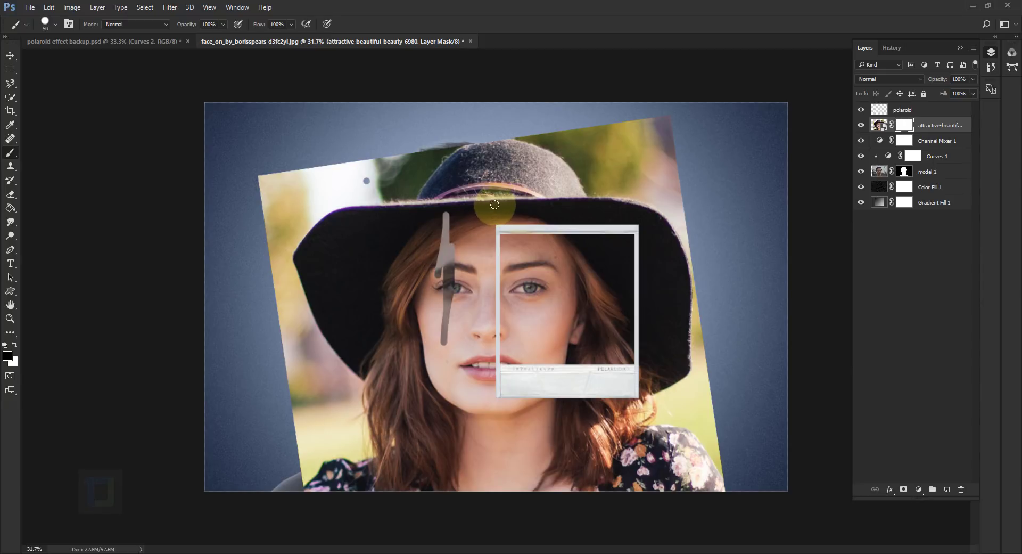
click(499, 224)
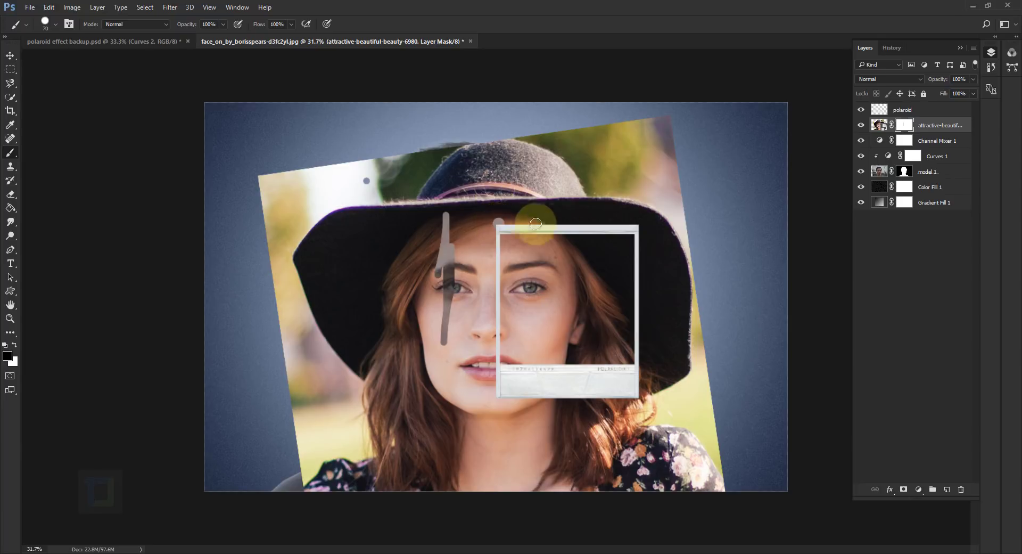
shift+click(639, 224)
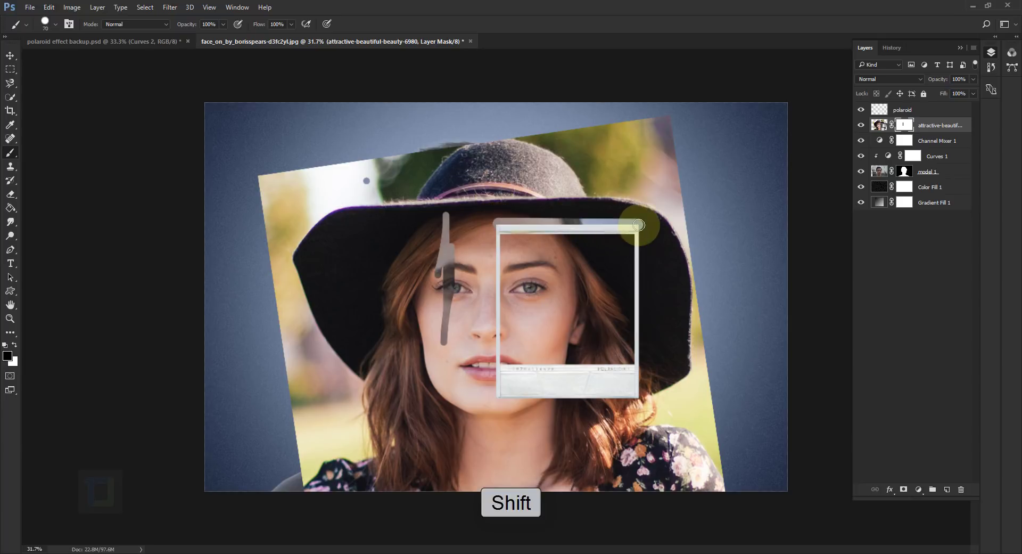
shift+click(640, 398)
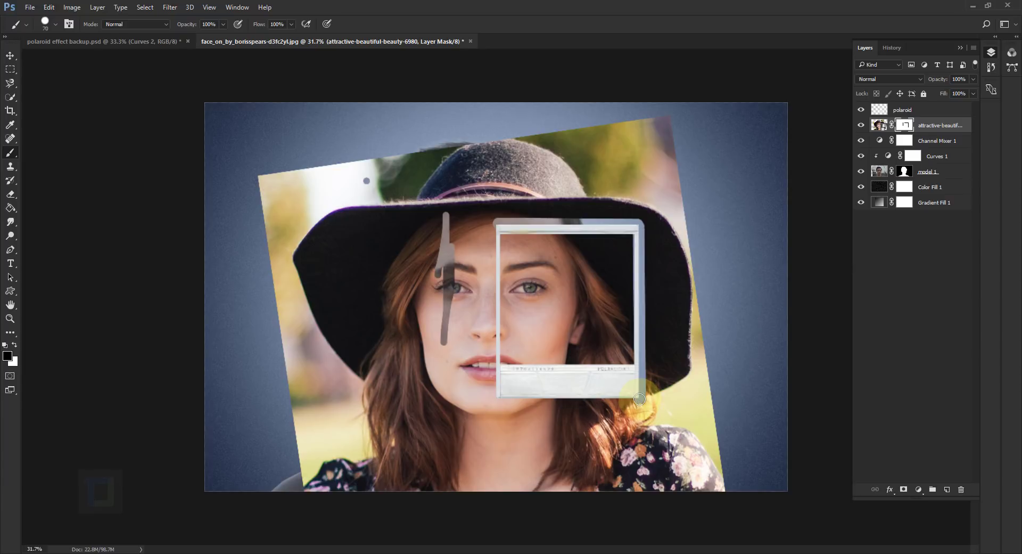
shift+click(498, 399)
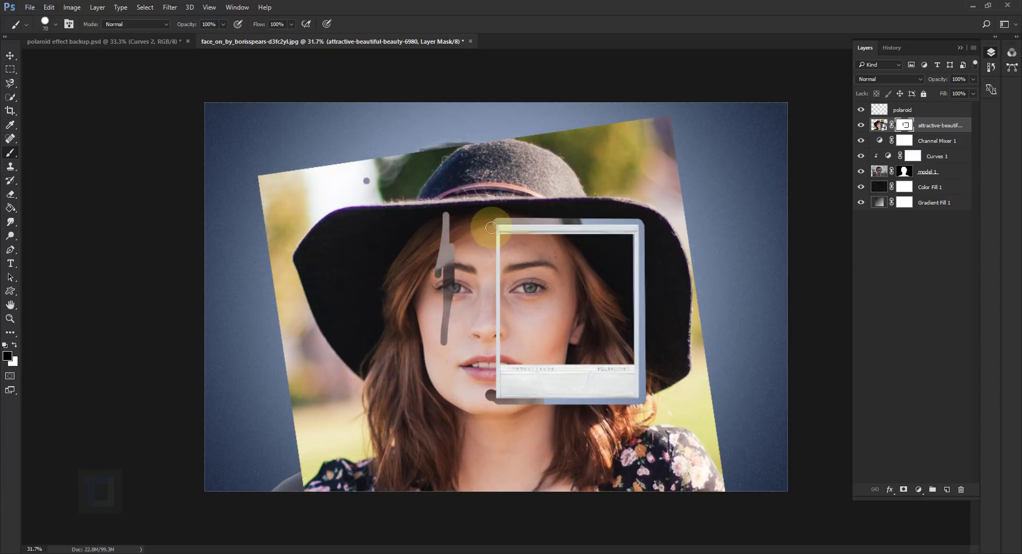
shift+click(491, 220)
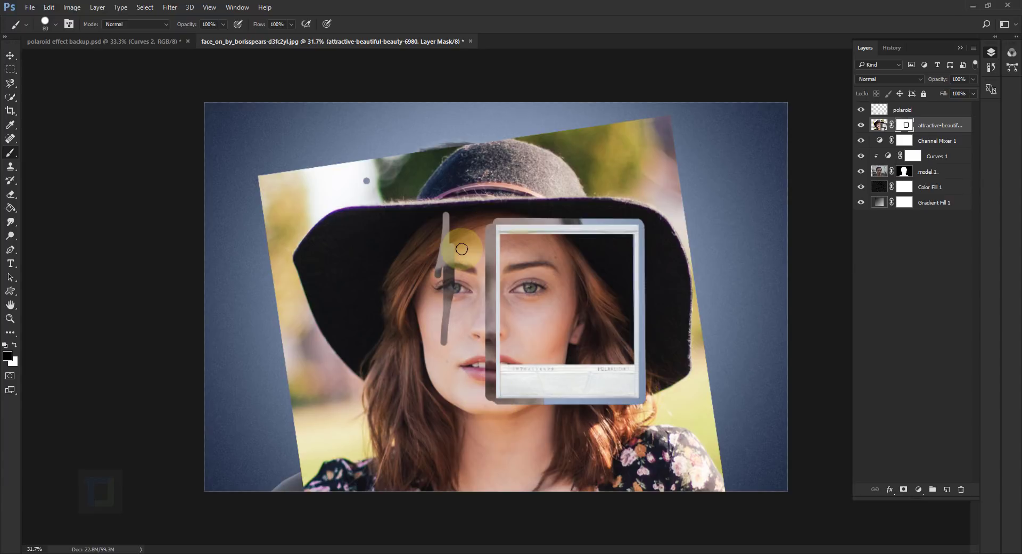
Enlarge the brush to 500 px and mask out all remaining parts of the portrait outside the polaroid frame.
key(bracketright)
key(bracketright)
key(bracketright)
key(bracketright)
key(bracketright)
key(bracketright)
key(bracketright)
key(bracketright)
key(bracketright)
key(bracketright)
mouse_move(411, 190)
mouse_down()
mouse_move(335, 178)
mouse_move(310, 371)
mouse_move(318, 422)
mouse_move(245, 253)
mouse_move(362, 172)
mouse_move(422, 195)
mouse_move(438, 277)
mouse_move(445, 235)
mouse_move(448, 402)
mouse_move(384, 400)
mouse_move(467, 533)
mouse_move(487, 442)
mouse_move(653, 464)
mouse_move(565, 449)
mouse_move(720, 444)
mouse_move(689, 413)
mouse_move(693, 335)
mouse_move(679, 238)
mouse_move(537, 151)
mouse_move(505, 177)
mouse_move(642, 185)
mouse_move(528, 187)
mouse_up()
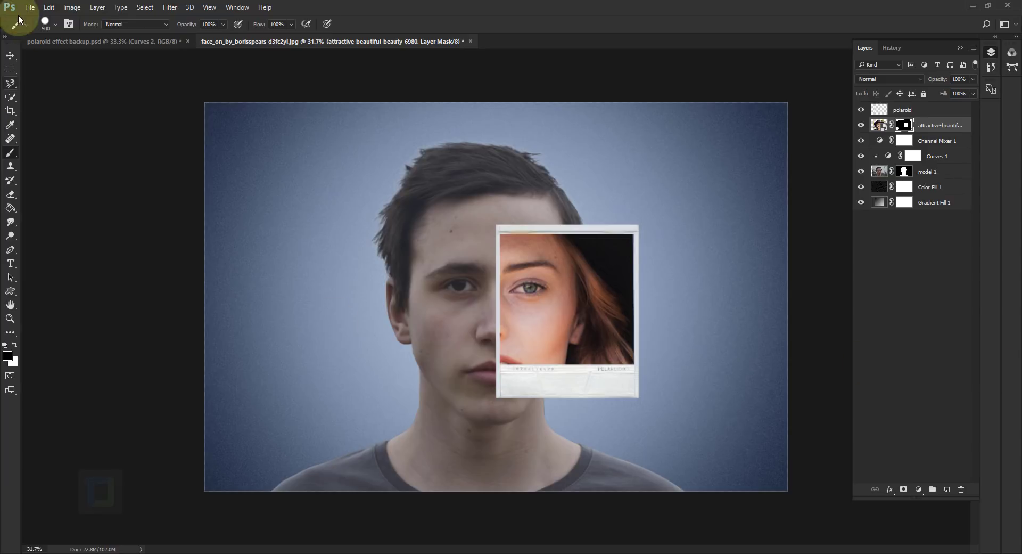
Unlink the portrait from its mask and shift the image slightly right and up within the polaroid frame.
click(10, 55)
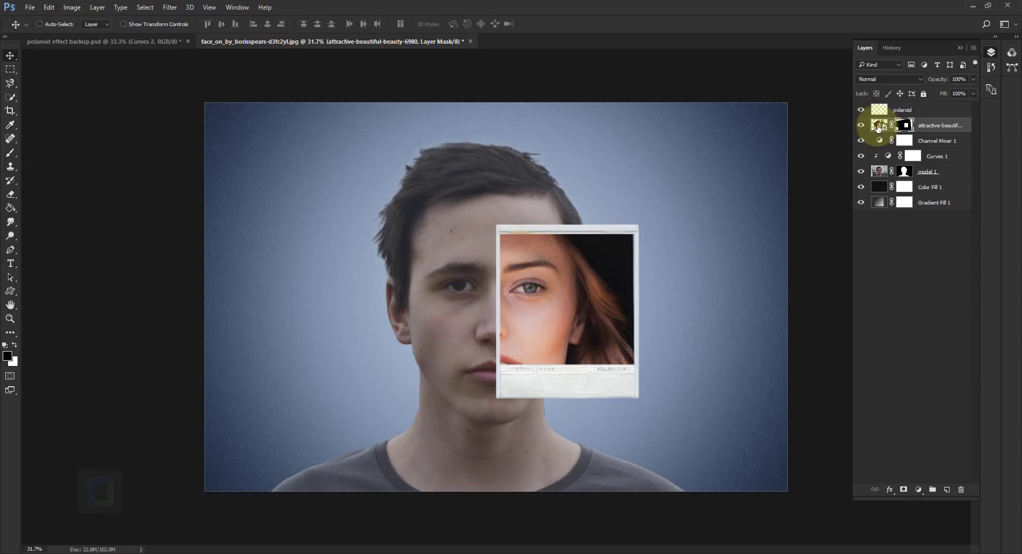
click(879, 125)
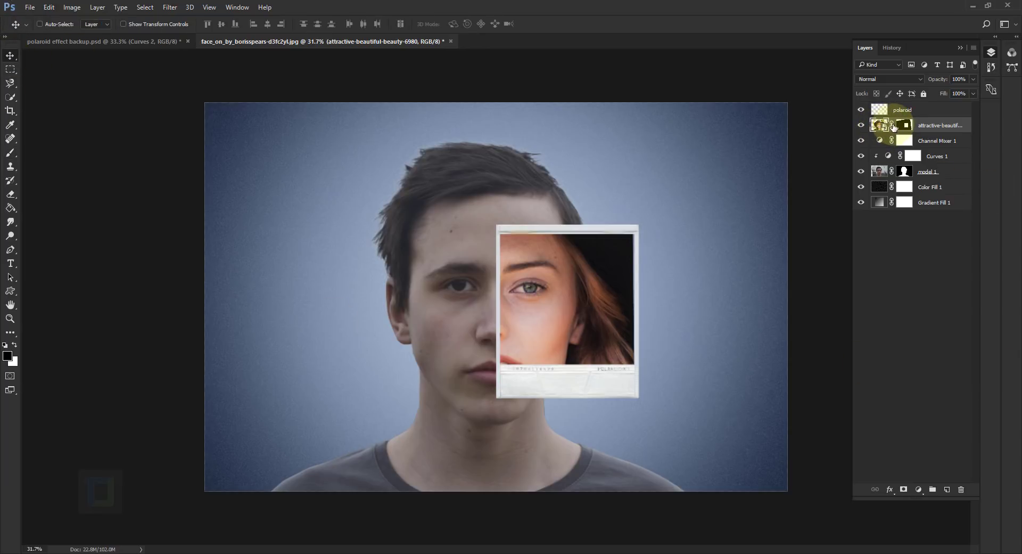
click(892, 125)
drag(552, 336, 555, 327)
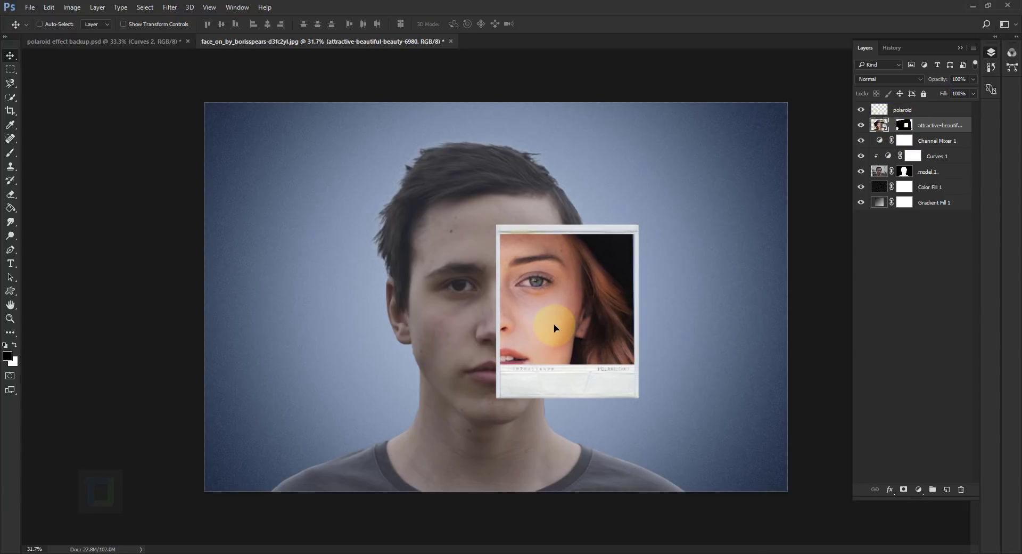
key(Down)
key(Down)
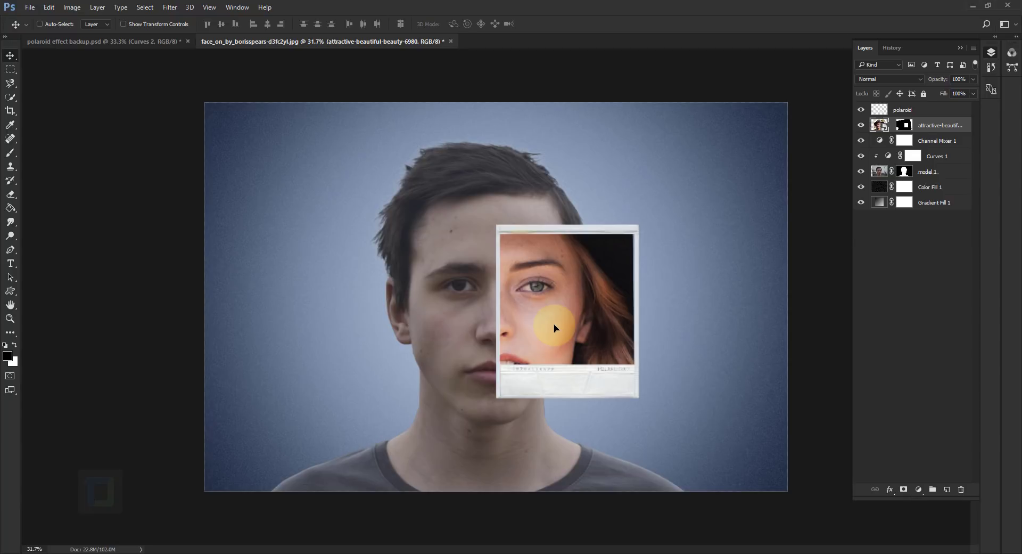
Add a Channel Mixer adjustment layer above the woman's portrait and set Red to 81% for the Red output channel.
click(918, 490)
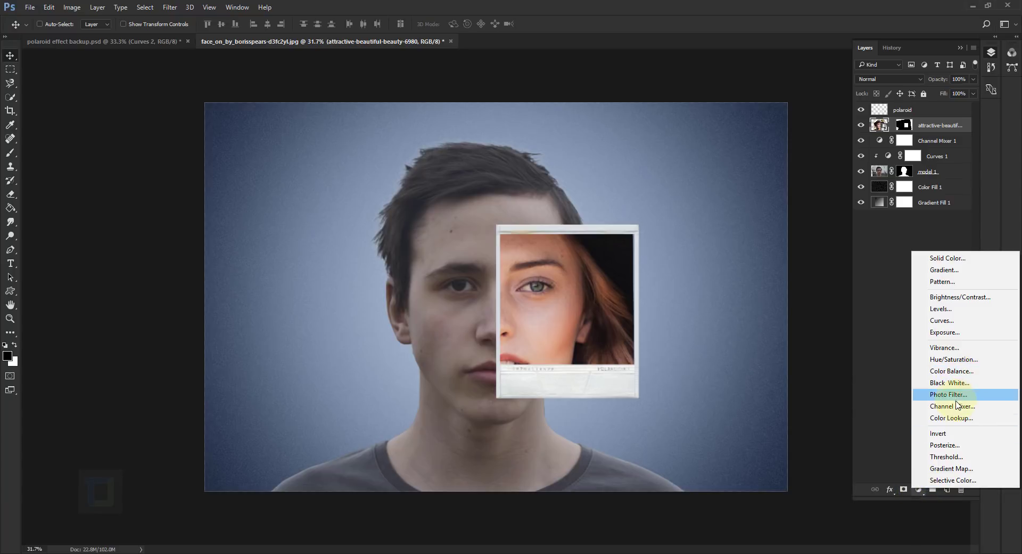
click(953, 406)
click(736, 274)
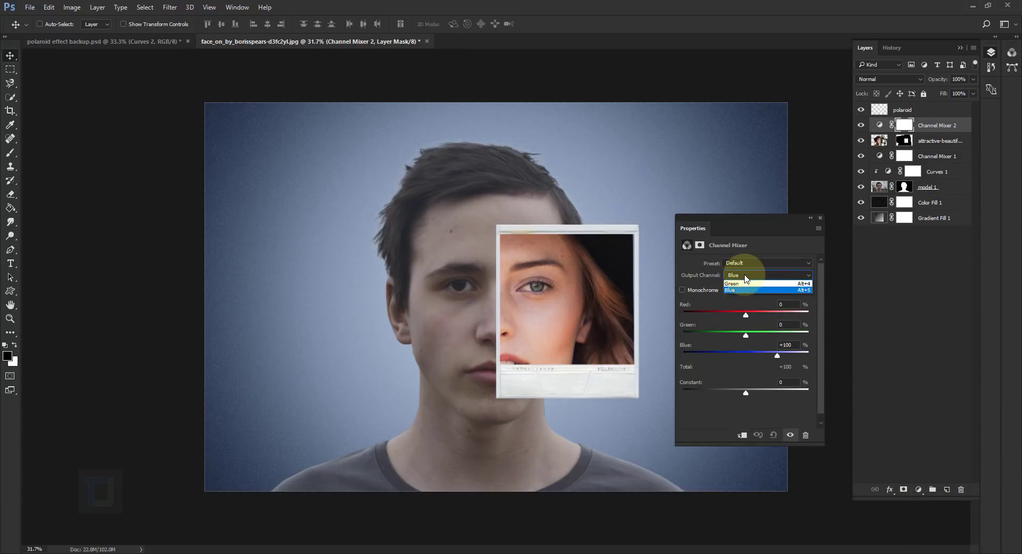
click(733, 284)
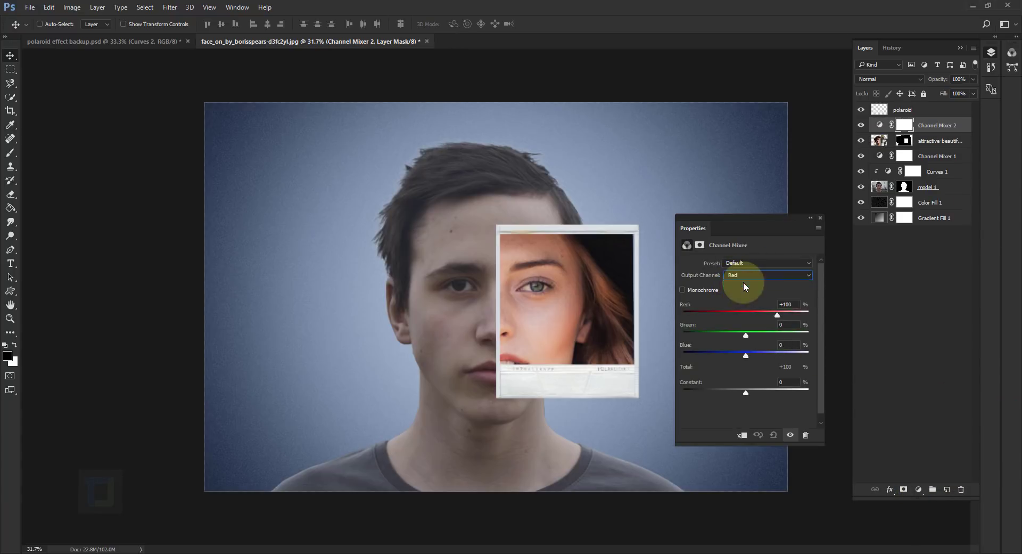
click(787, 304)
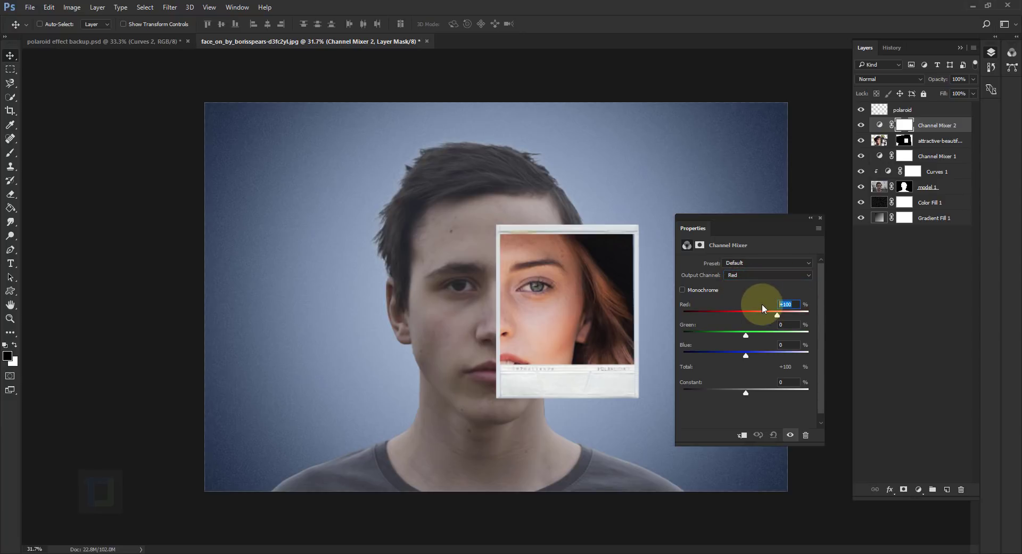
text(81)
Set Green to 8% and Constant to -3% in the Red output channel and clip the Channel Mixer to the portrait.
click(786, 329)
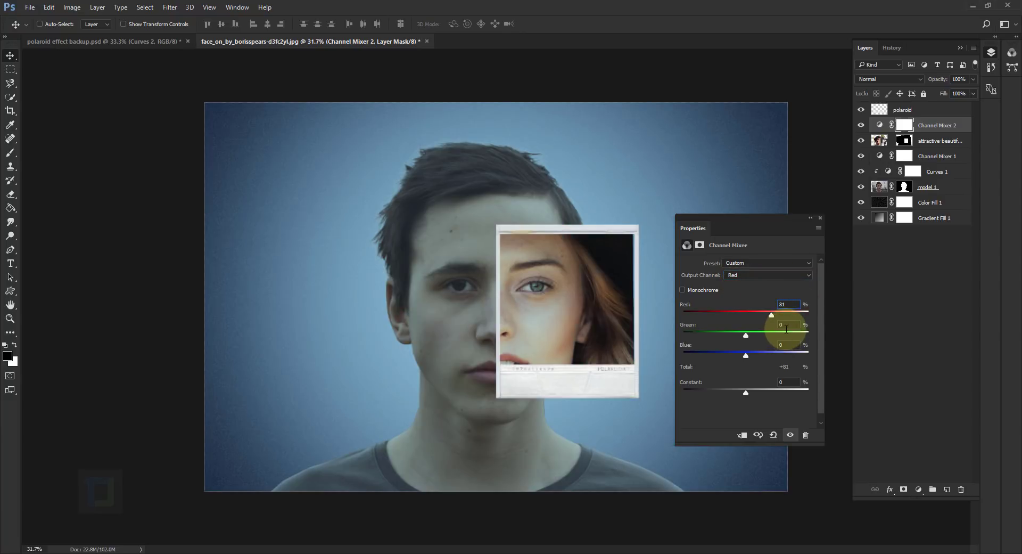
click(775, 323)
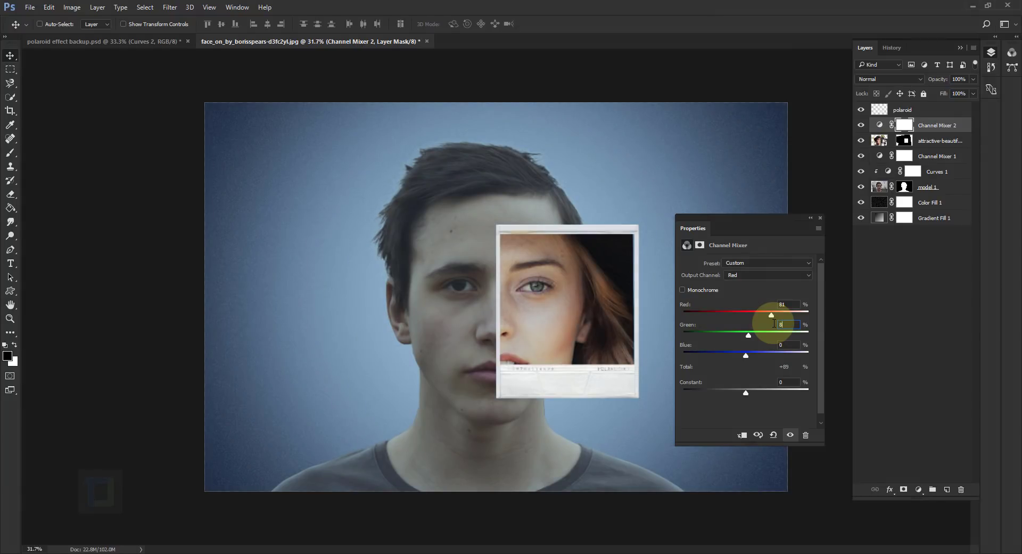
text(8)
click(778, 382)
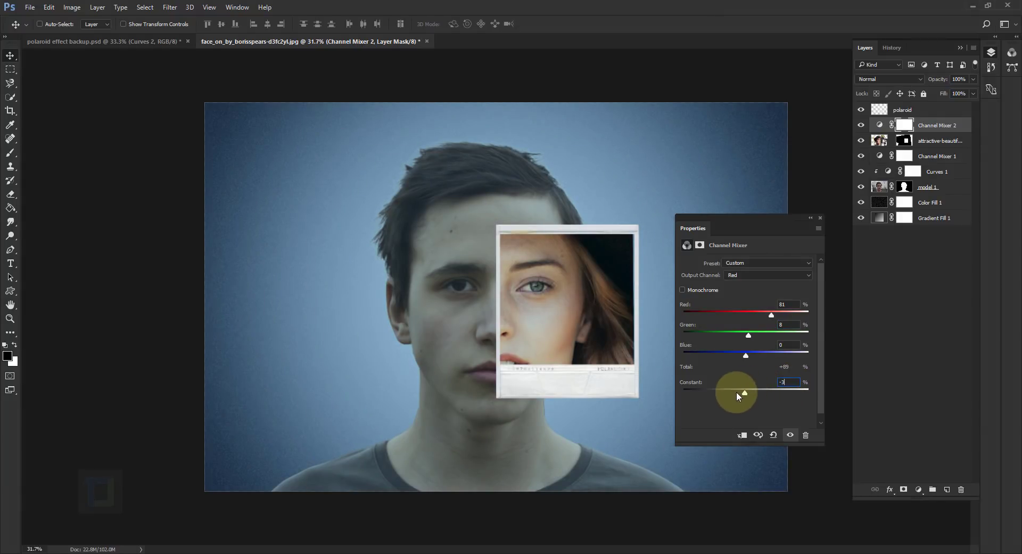
click(744, 435)
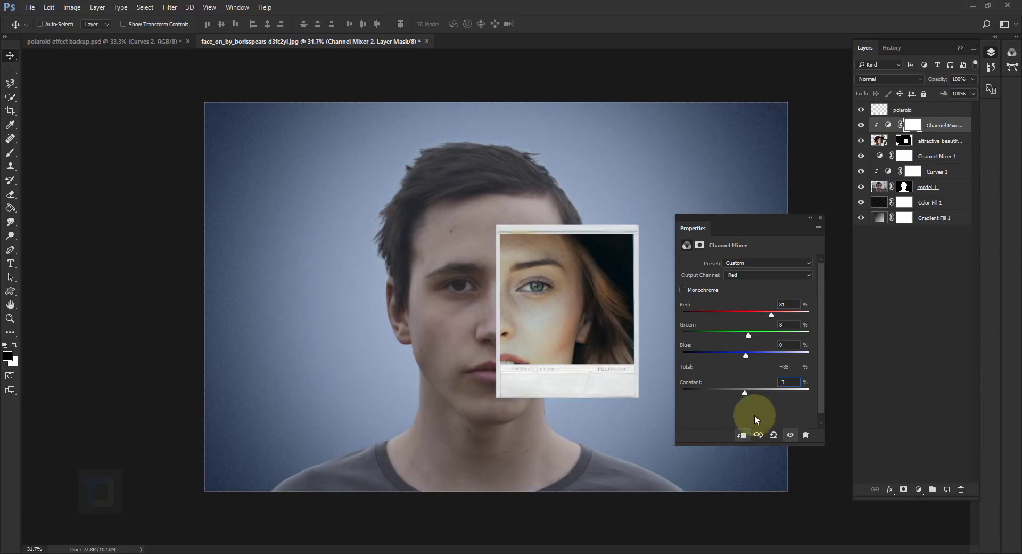
click(860, 126)
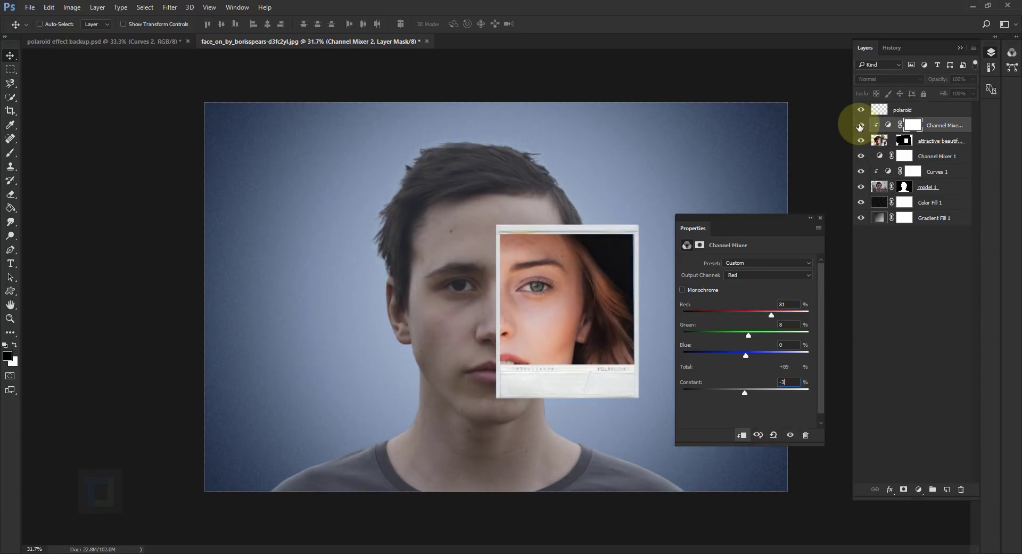
For the Blue output channel, set Red to 10% and Constant to 3%, and compare the portrait with and without the Channel Mixer.
click(753, 278)
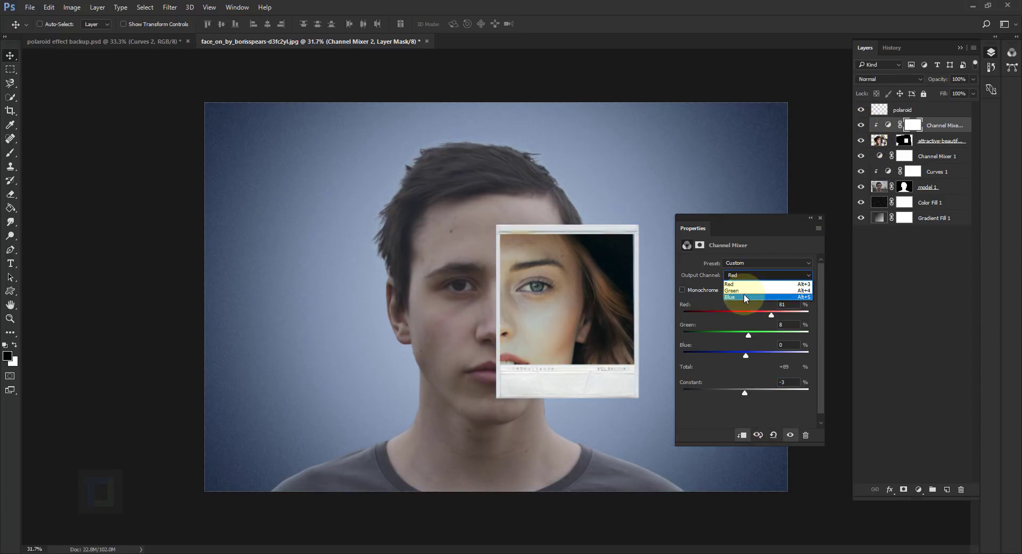
click(742, 293)
click(792, 303)
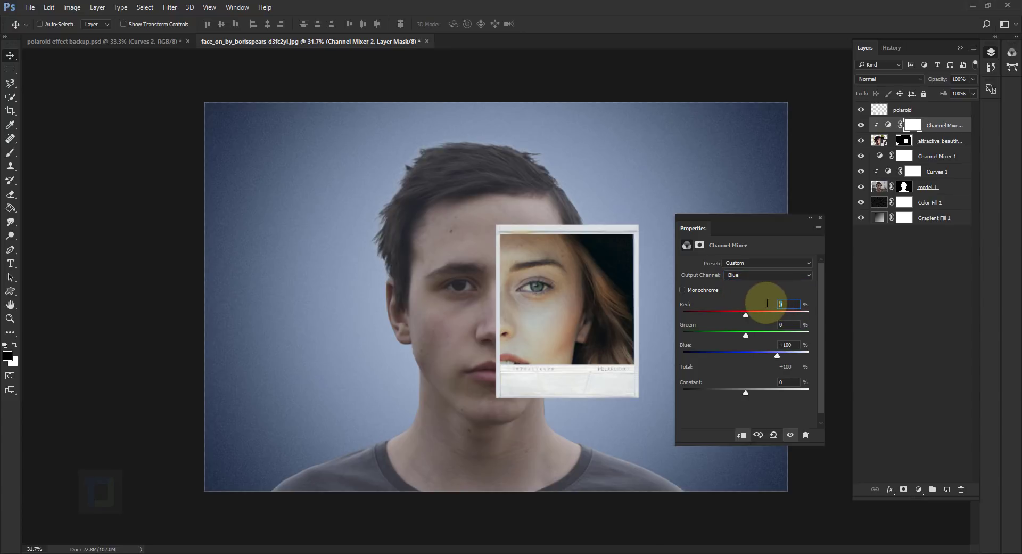
text(1)
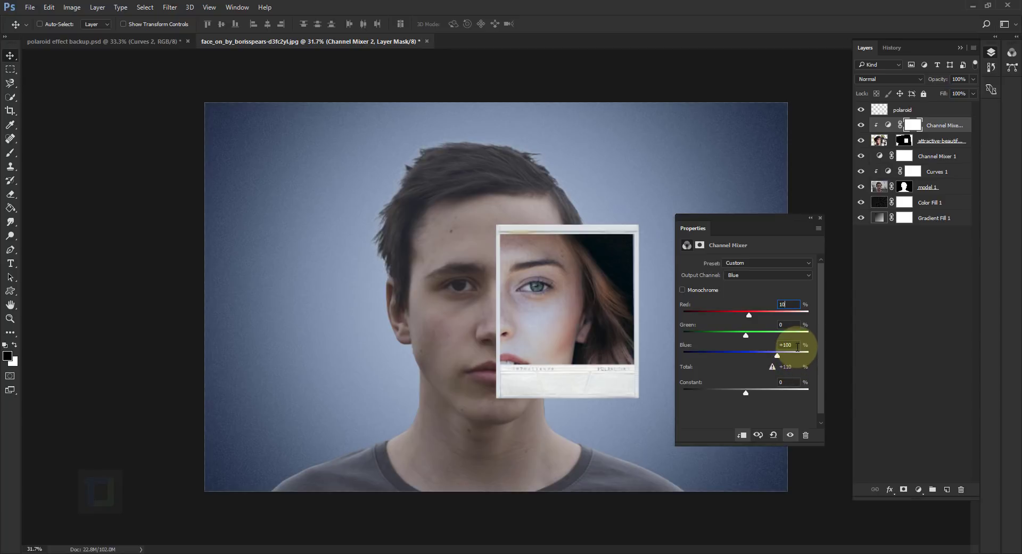
click(788, 382)
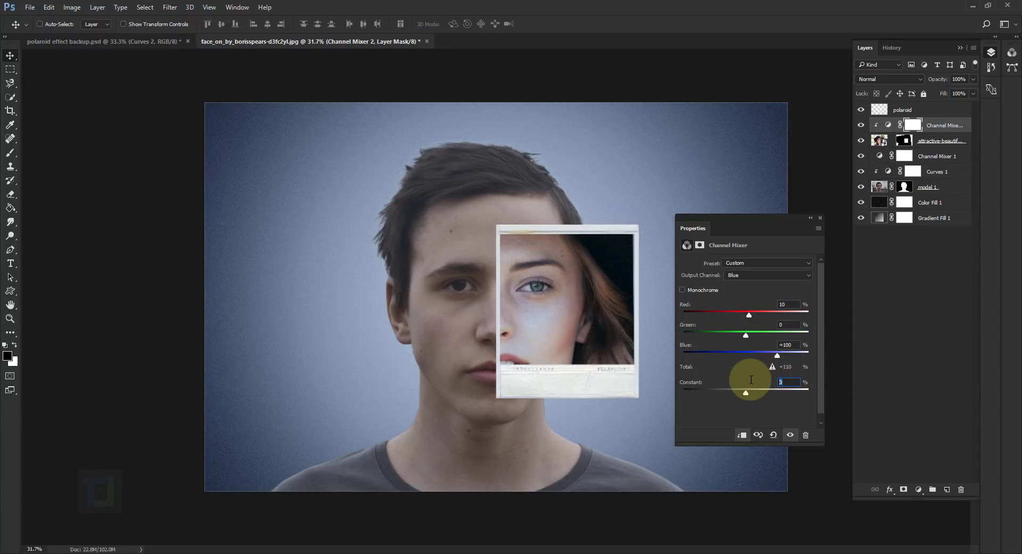
text(3)
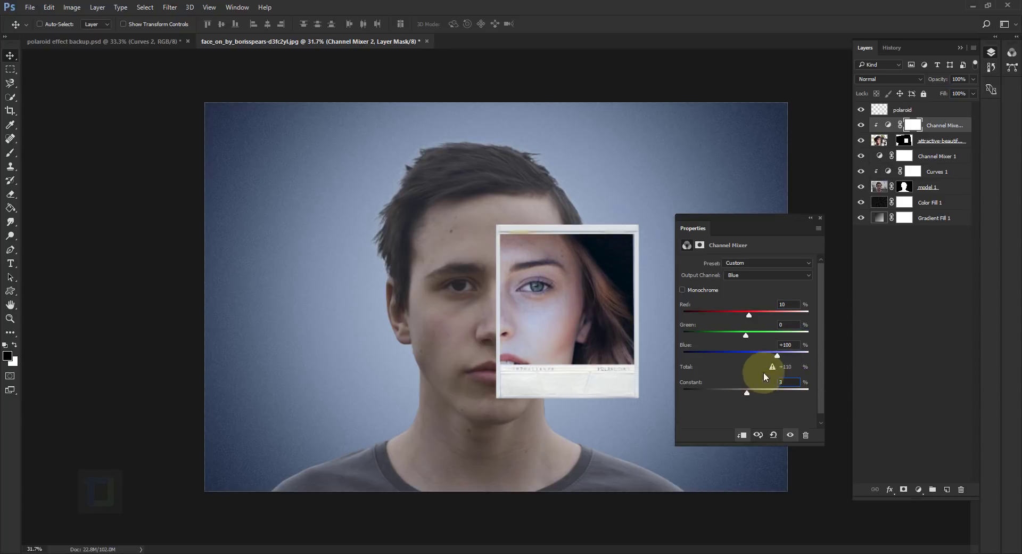
click(820, 218)
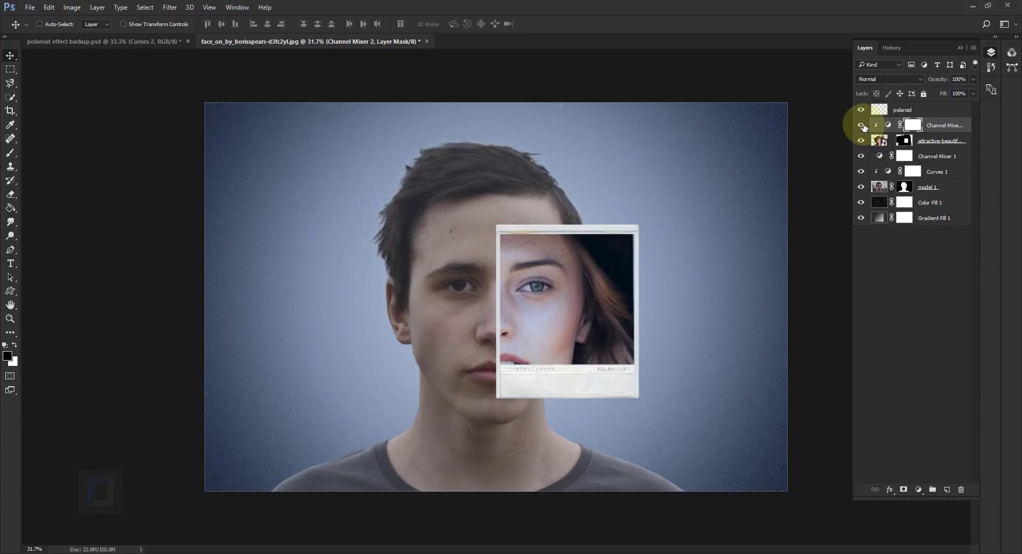
click(861, 125)
click(861, 125)
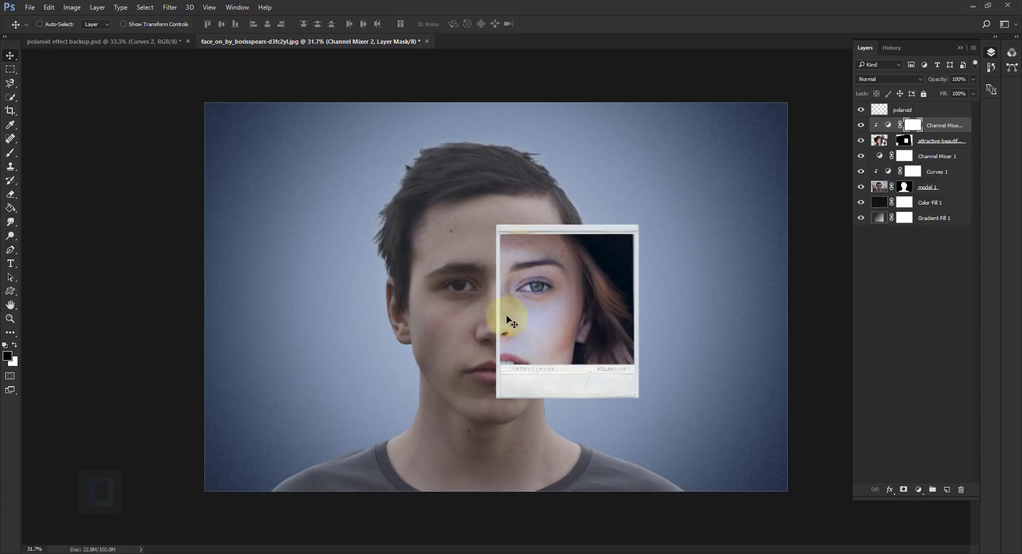
Add a Curves adjustment clipped to the portrait, raising input 192 to output 204, adding a shadow point and lifting the black point to 5.
click(919, 489)
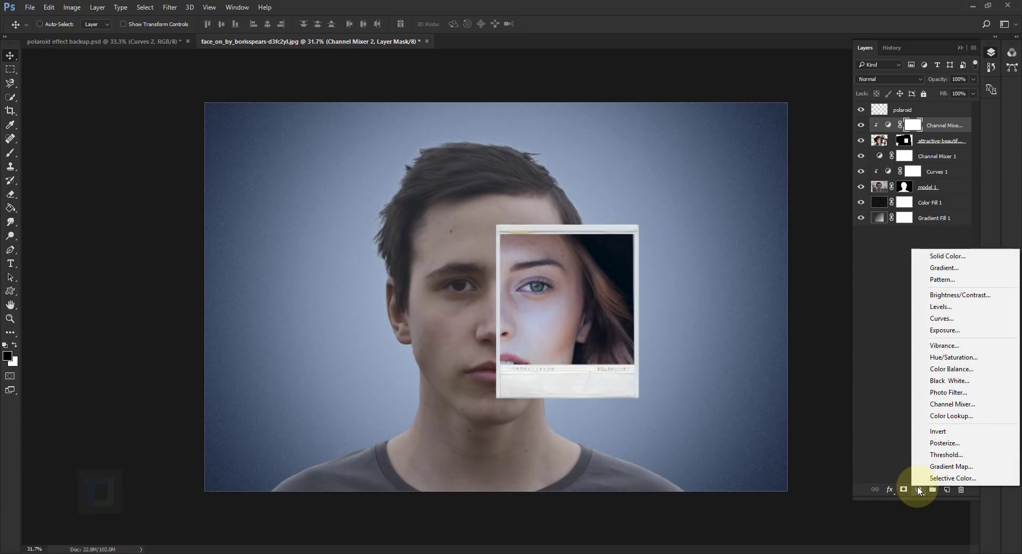
click(942, 318)
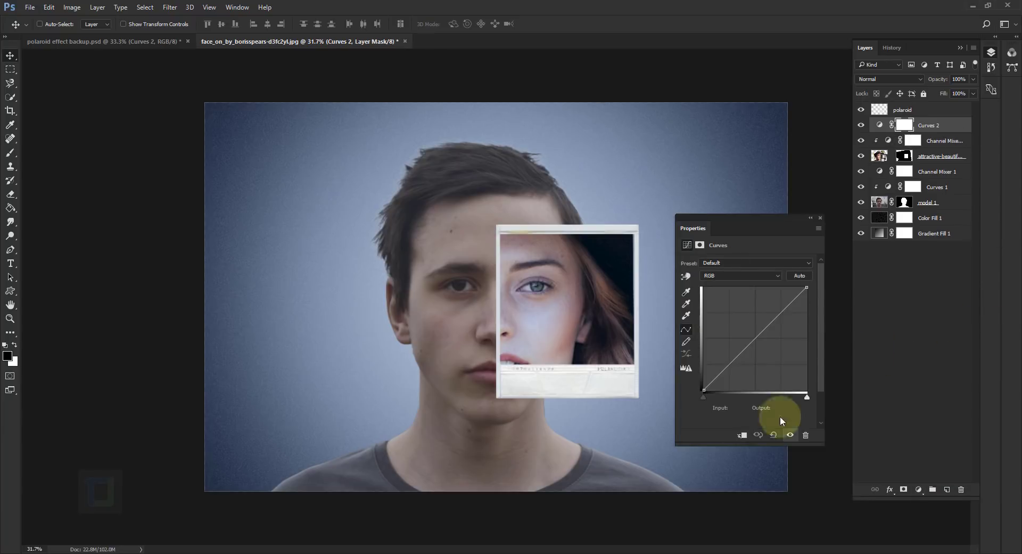
click(744, 435)
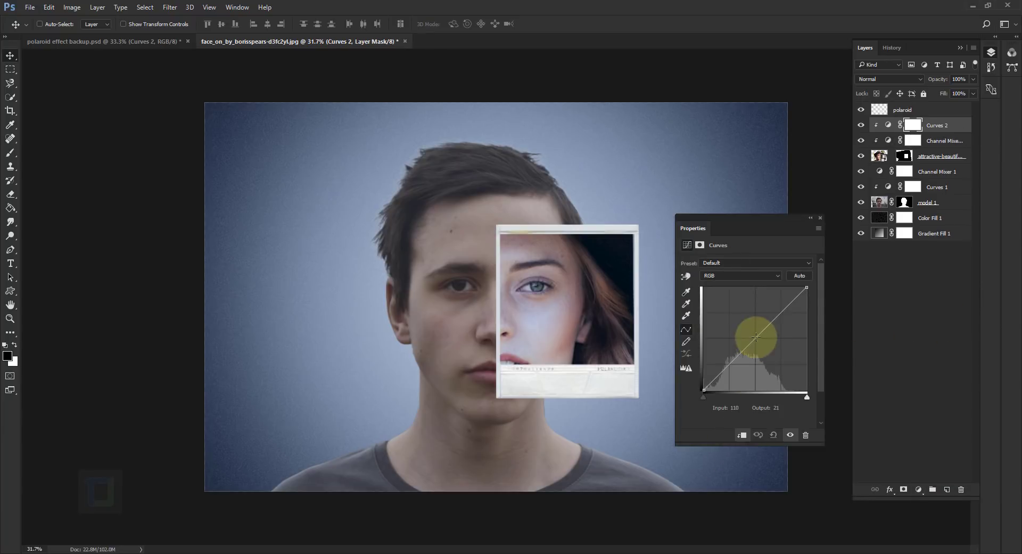
drag(753, 339, 782, 308)
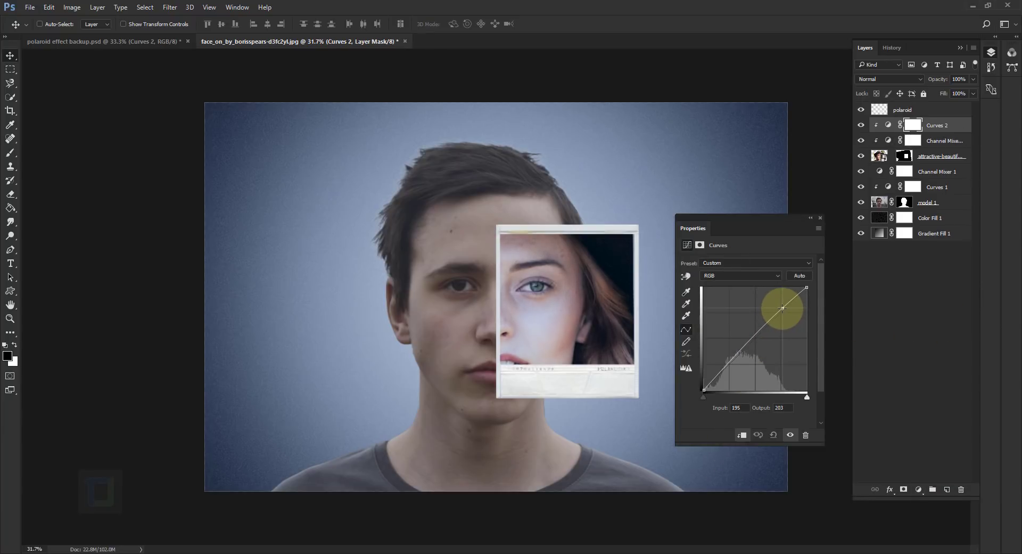
click(723, 364)
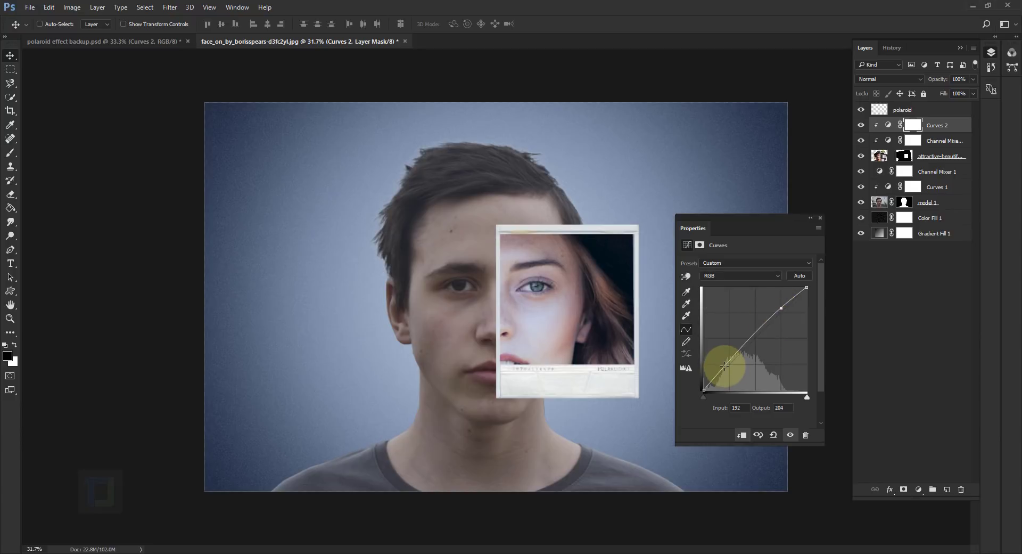
drag(725, 365, 723, 365)
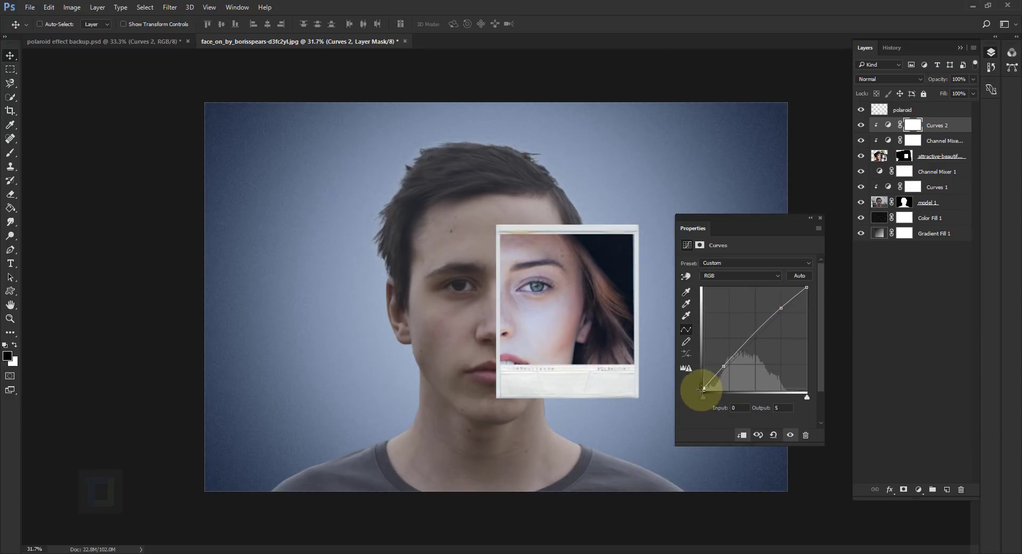
click(820, 219)
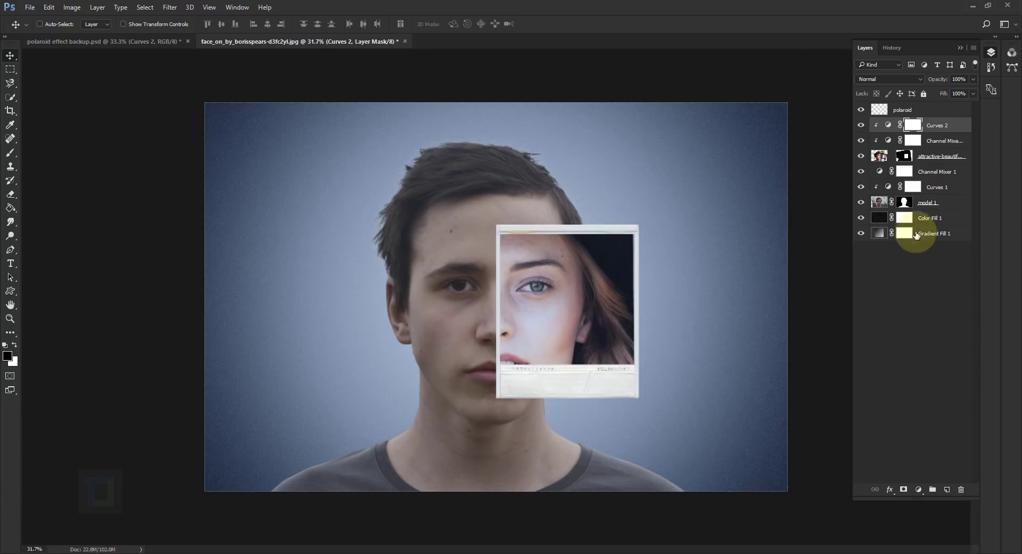
Apply the layer mask of the model 1 layer and convert that layer to a Smart Object.
click(922, 202)
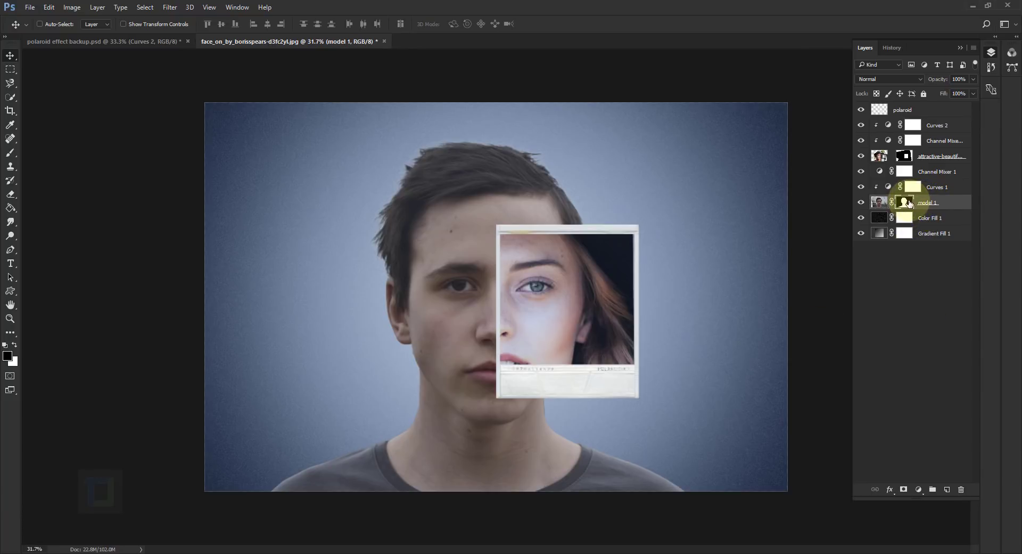
click(907, 203)
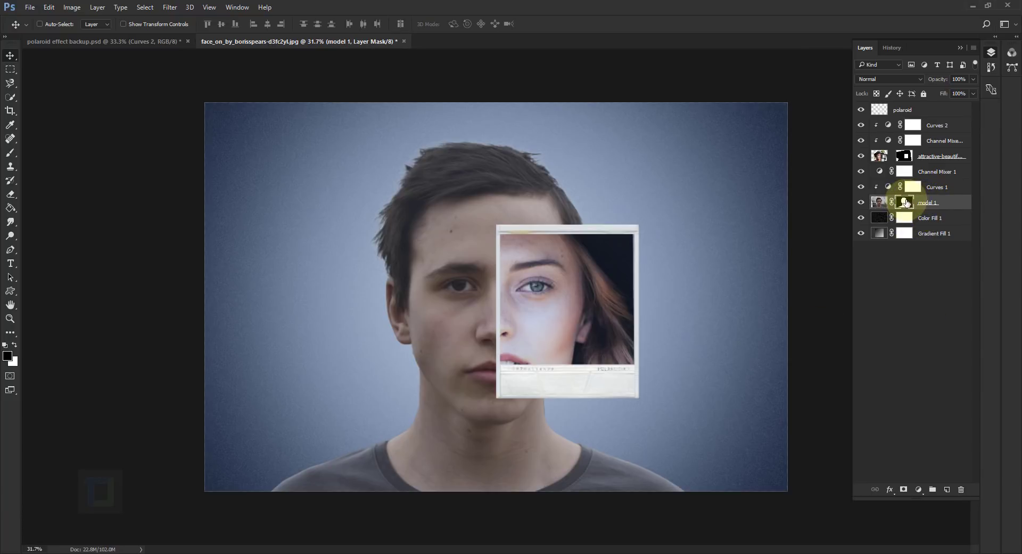
right_click(905, 203)
click(911, 230)
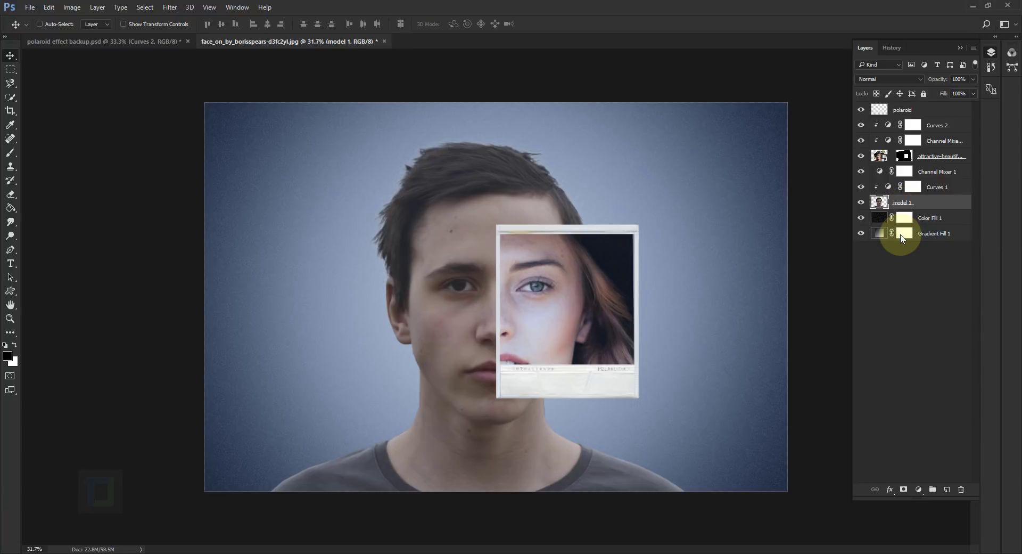
right_click(934, 204)
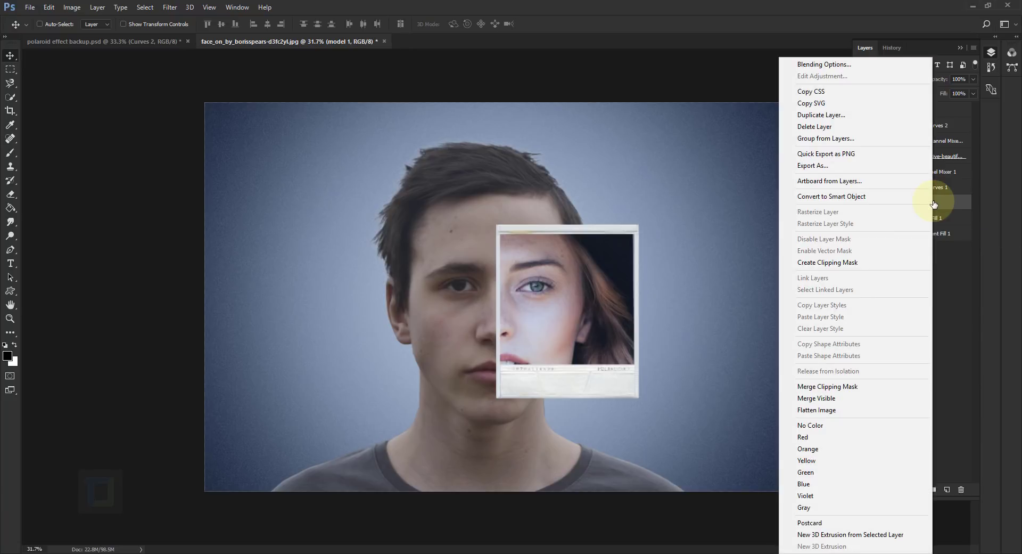
click(874, 201)
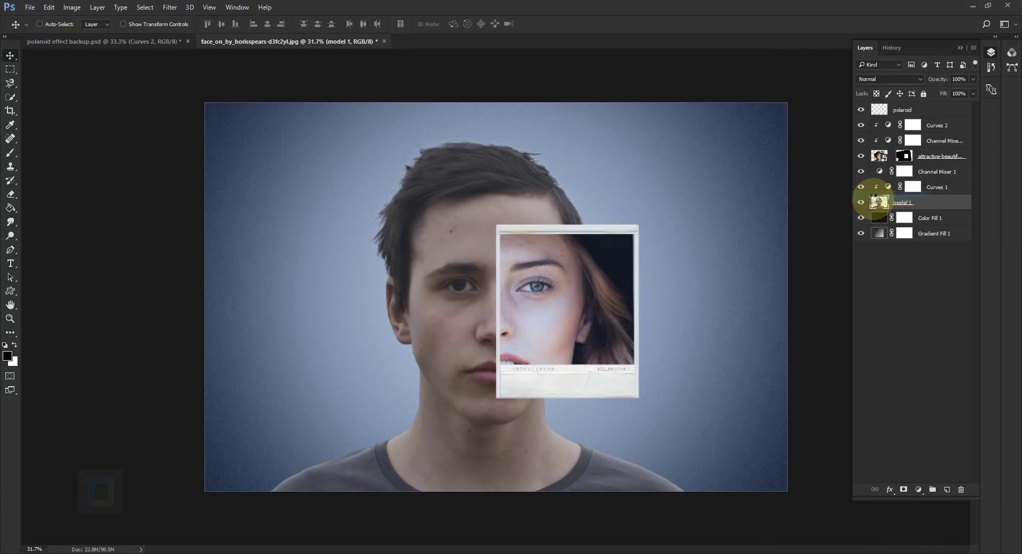
Apply a Gaussian Blur smart filter with a radius of 8 pixels to the model 1 layer.
click(176, 7)
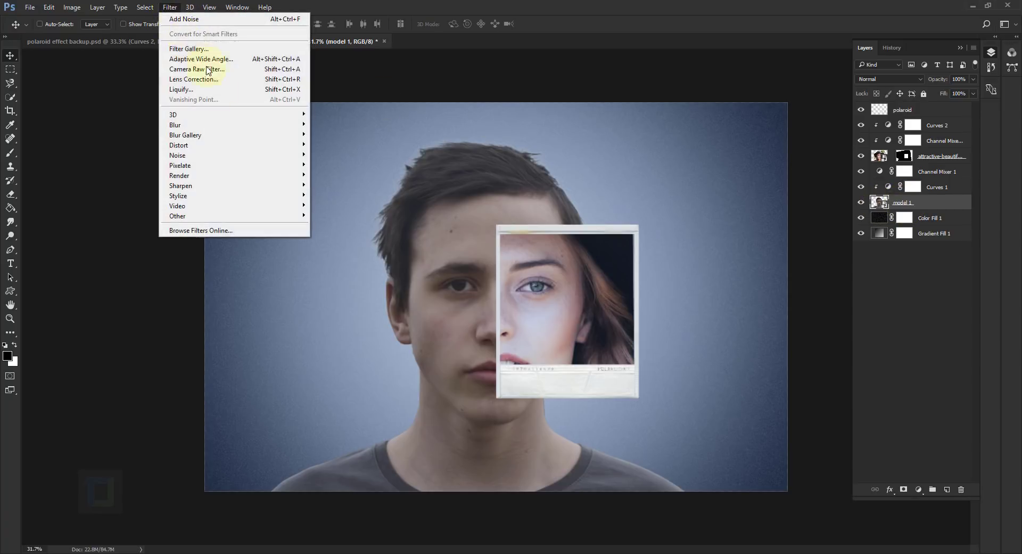
mouse_move(244, 126)
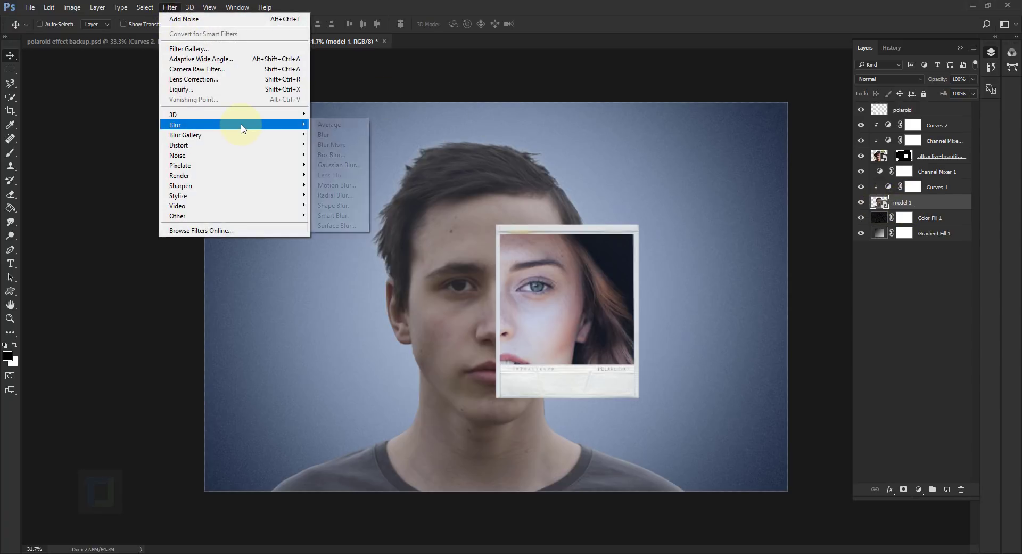
click(340, 164)
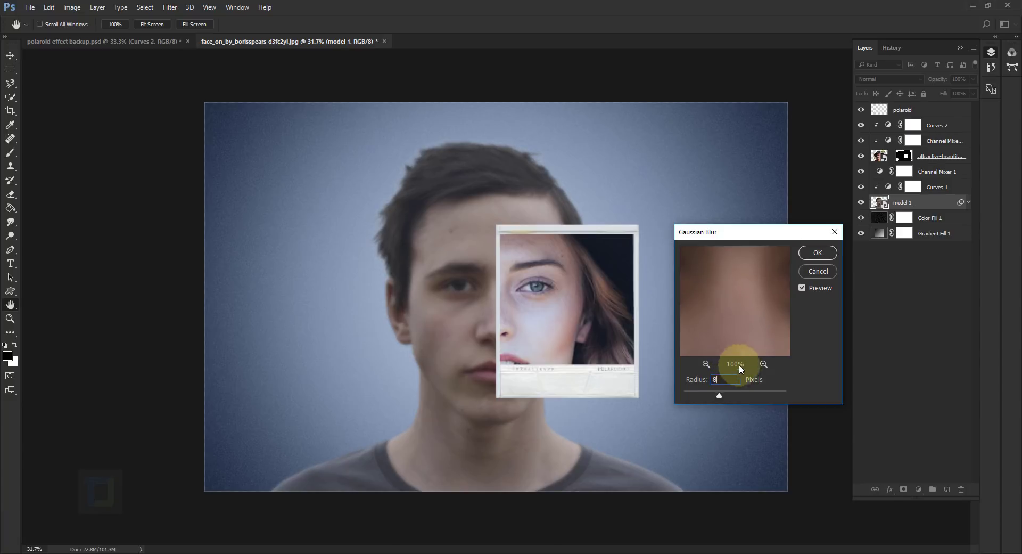
click(817, 253)
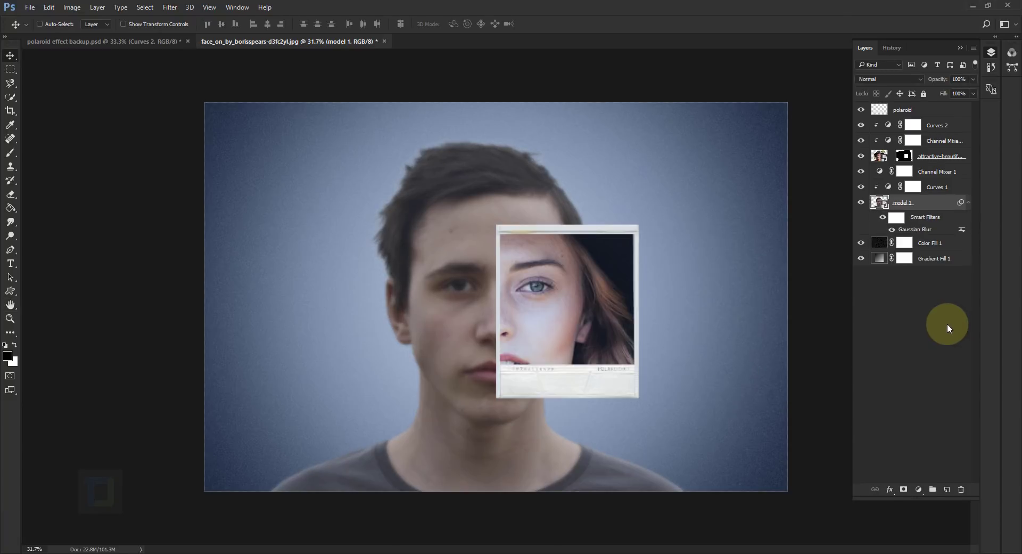
double_click(917, 232)
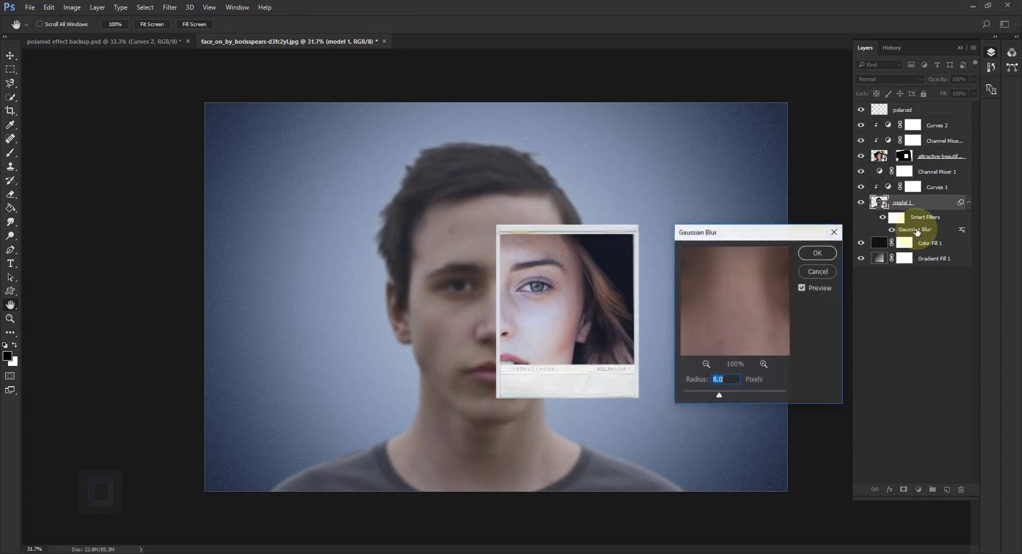
click(818, 271)
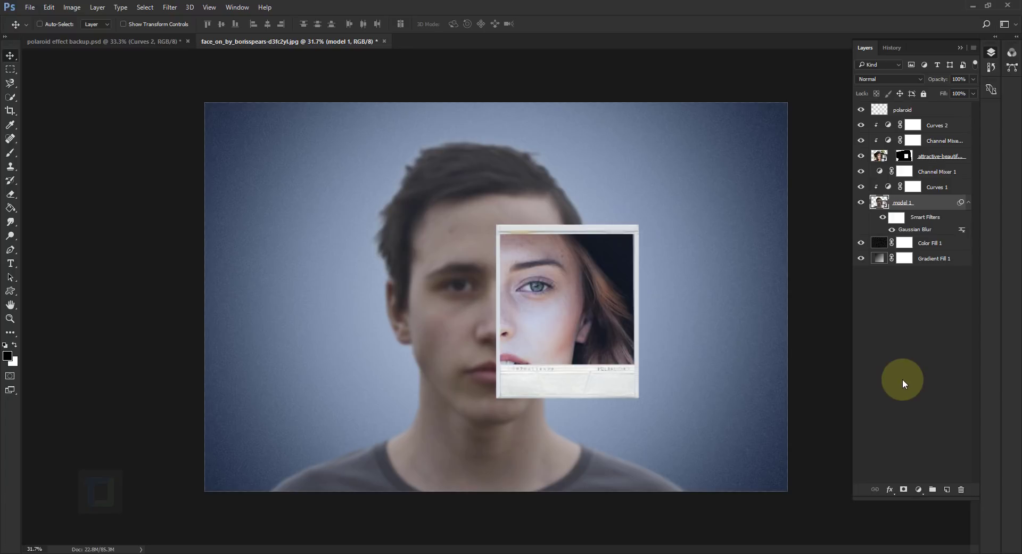
Duplicate the polaroid layer and rename the copy polaroid shadow.
click(911, 109)
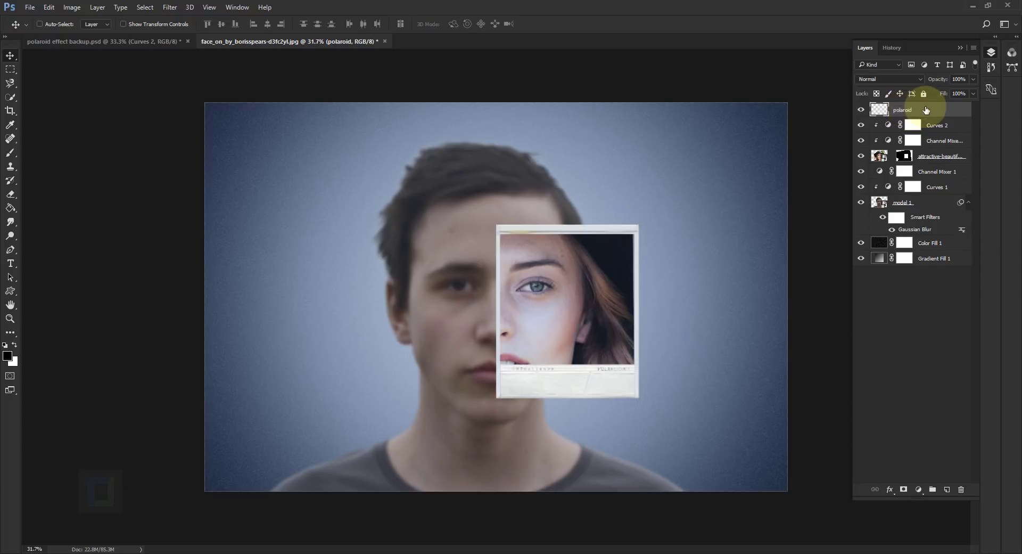
click(859, 110)
click(860, 111)
key(ctrl+j)
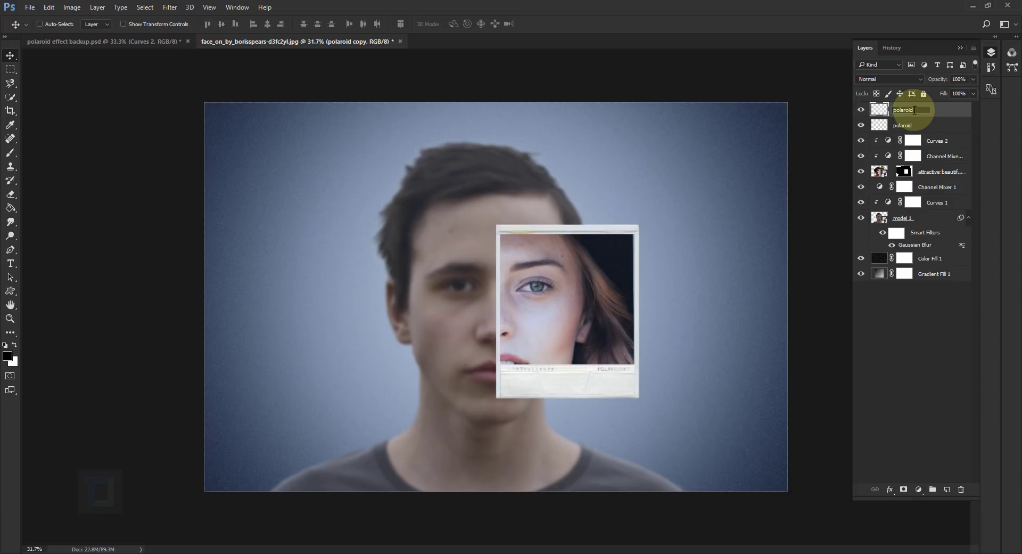
text(ow)
key(Return)
Add a Drop Shadow to the polaroid shadow layer with an angle of 123° and a distance of 15 px.
right_click(947, 109)
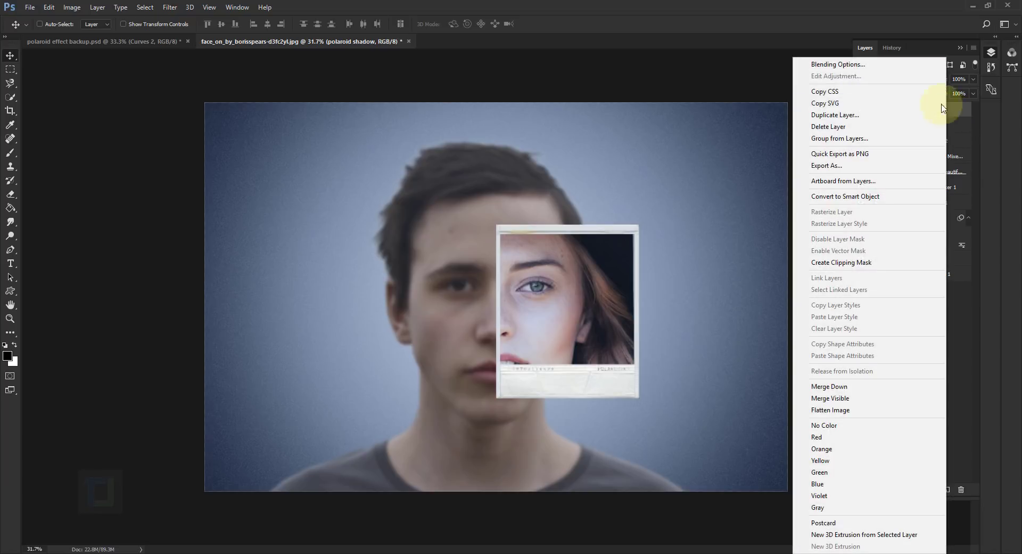
click(870, 65)
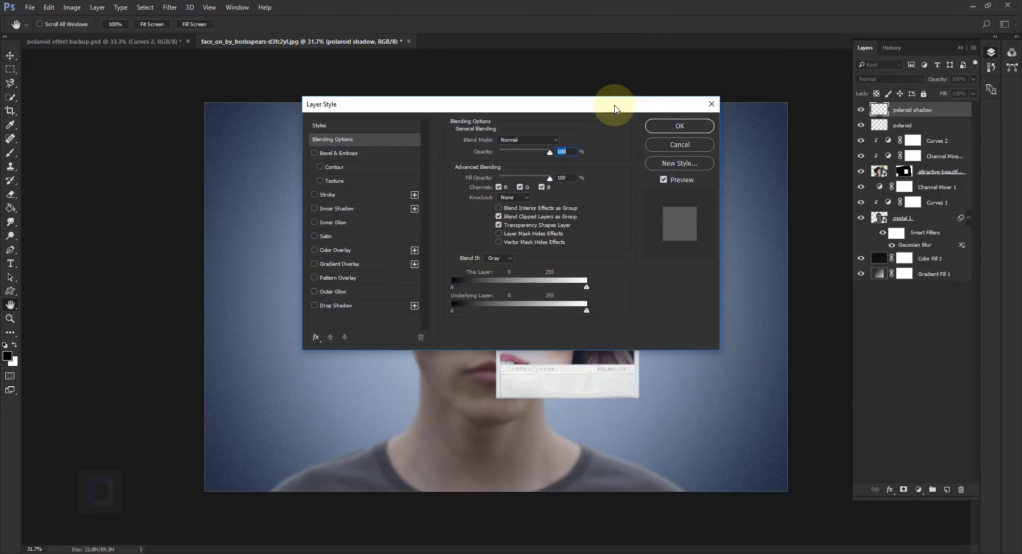
drag(616, 104, 933, 119)
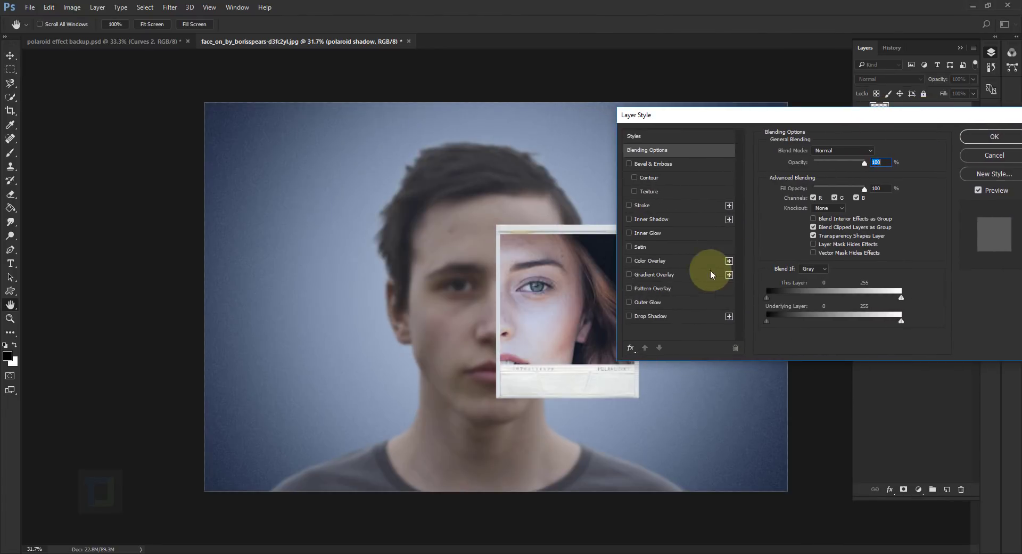
click(644, 316)
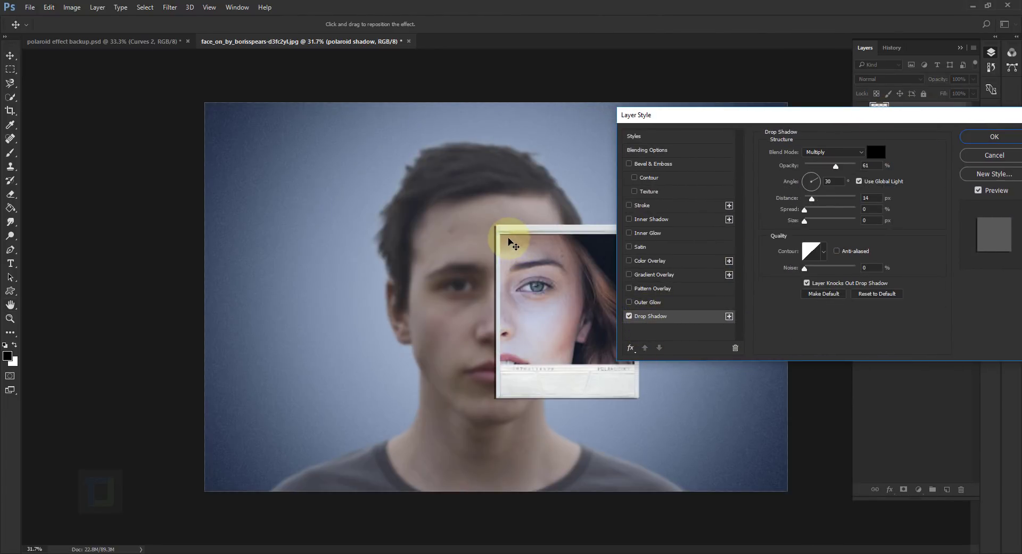
drag(510, 240, 513, 243)
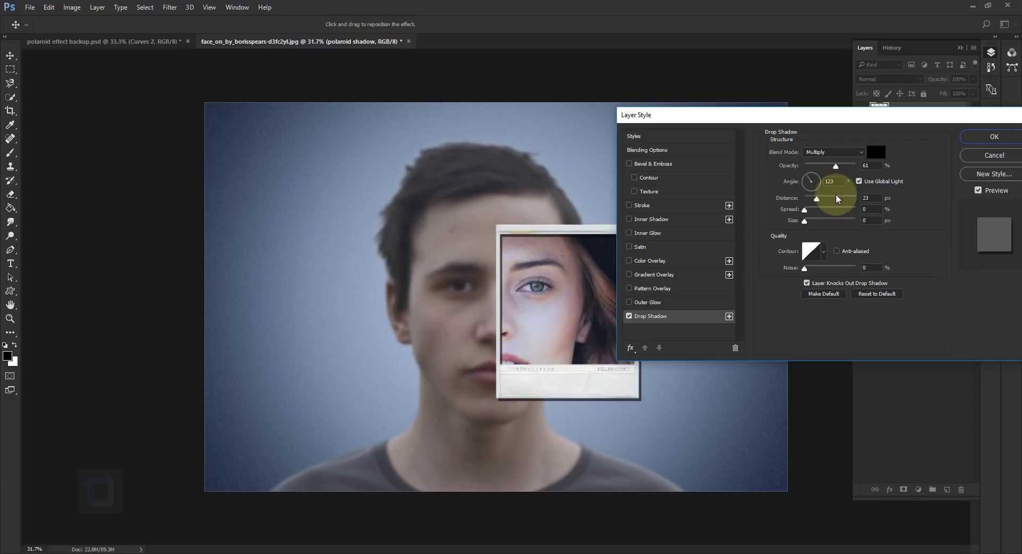
drag(816, 200, 814, 202)
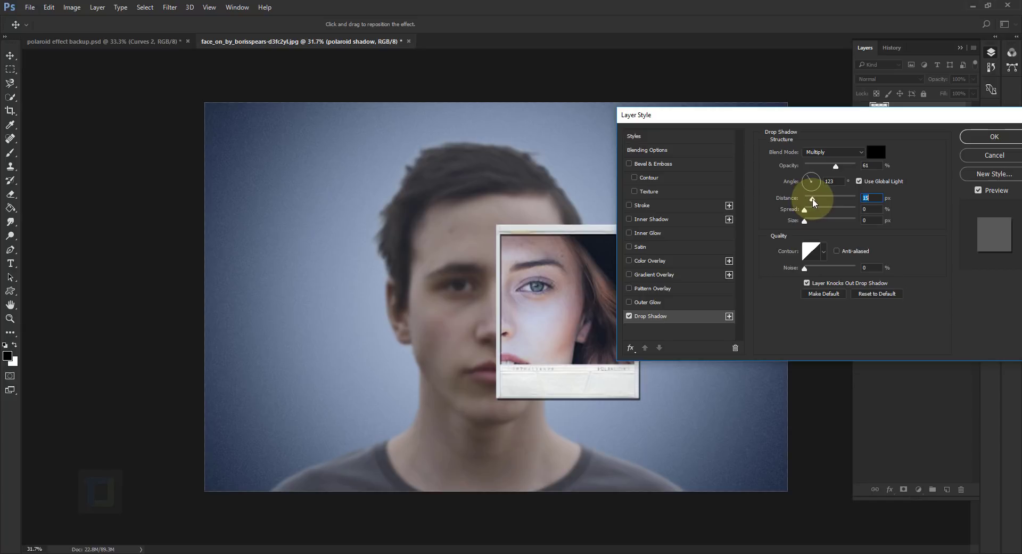
click(1014, 136)
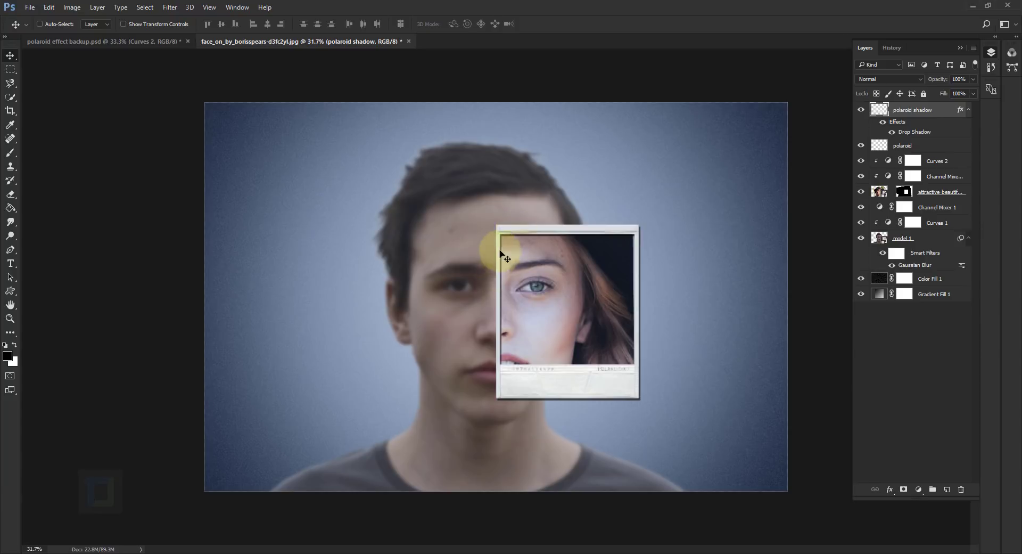
Erase the outer edges of the polaroid shadow layer with the Eraser and move the layer beneath the polaroid layer.
click(13, 196)
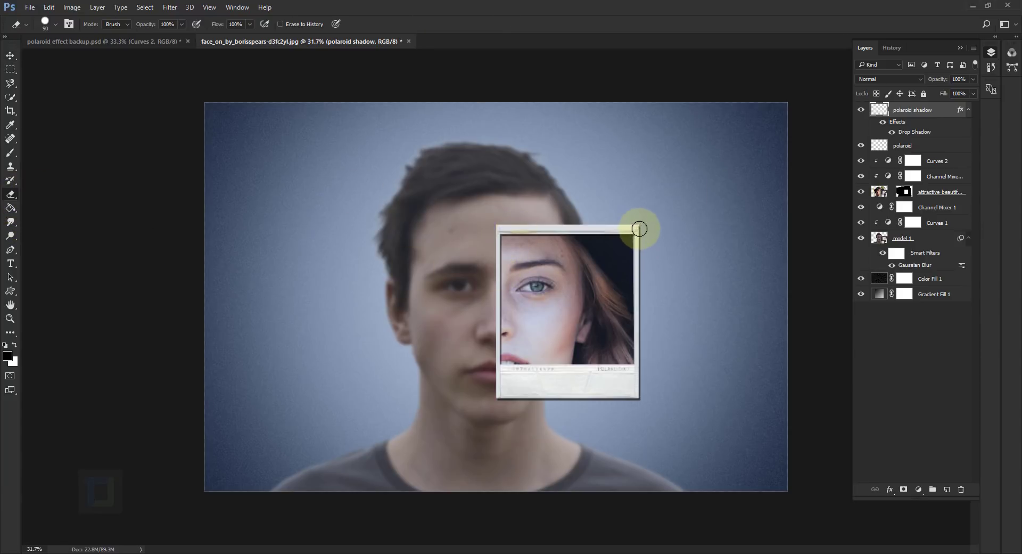
mouse_move(639, 229)
mouse_down()
mouse_move(636, 394)
mouse_move(484, 395)
mouse_move(633, 371)
mouse_up()
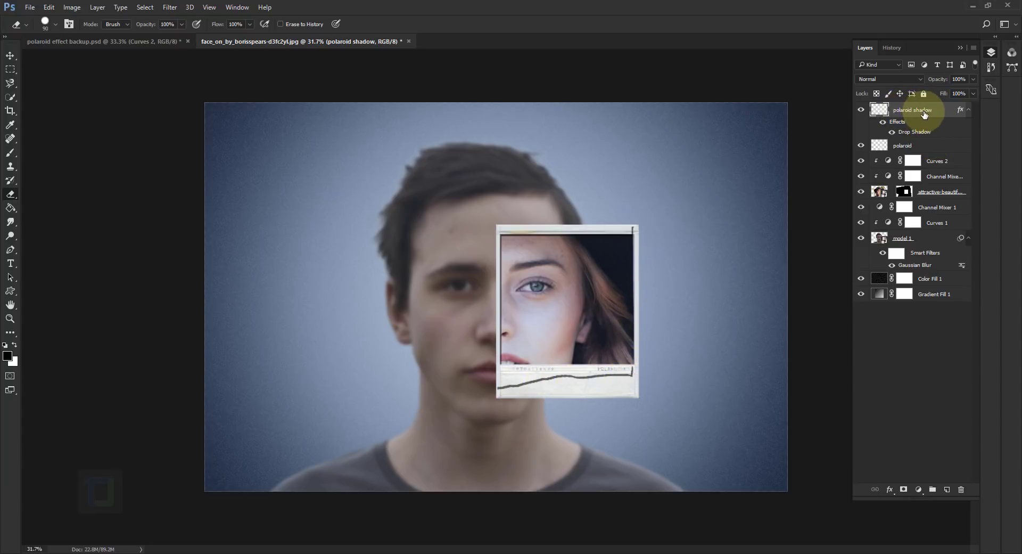
drag(923, 110, 935, 161)
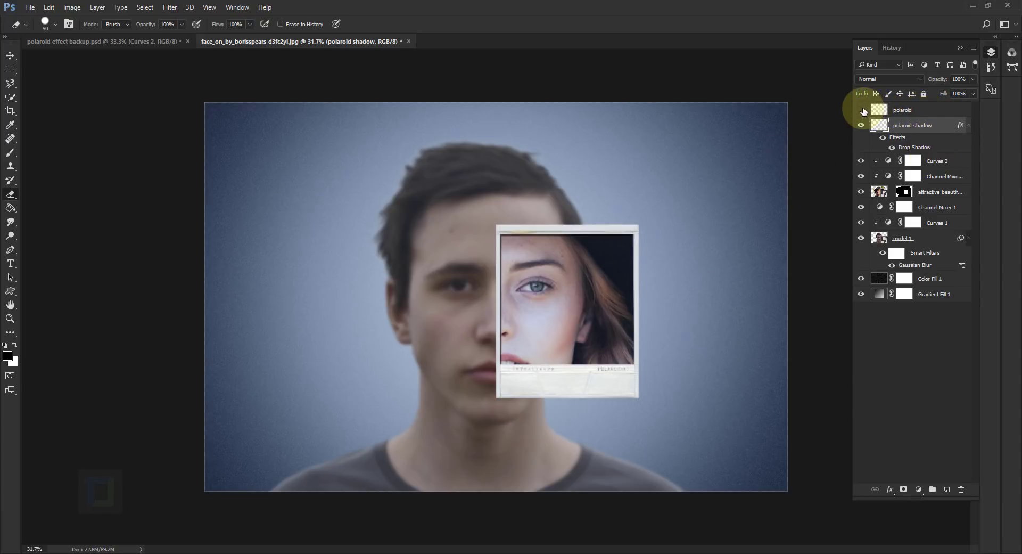
click(874, 127)
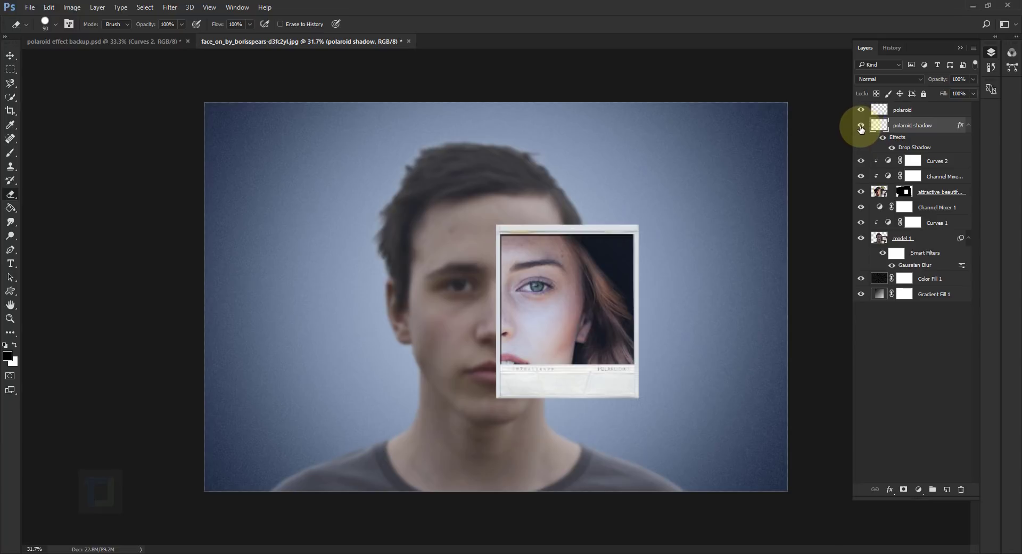
drag(474, 265, 511, 246)
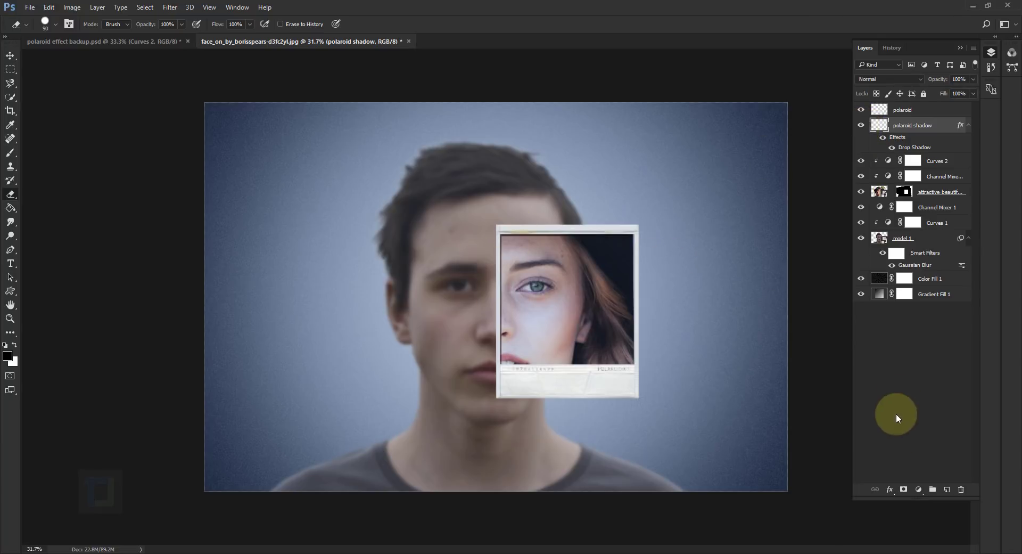
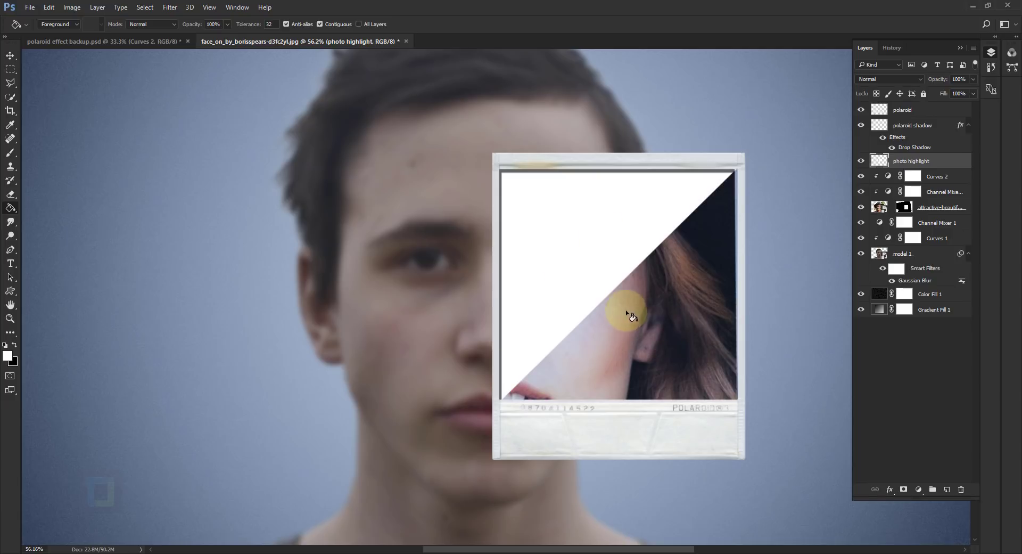
Apply a Gaussian Blur with a radius of about 42.9 pixels to the photo highlight layer.
click(171, 8)
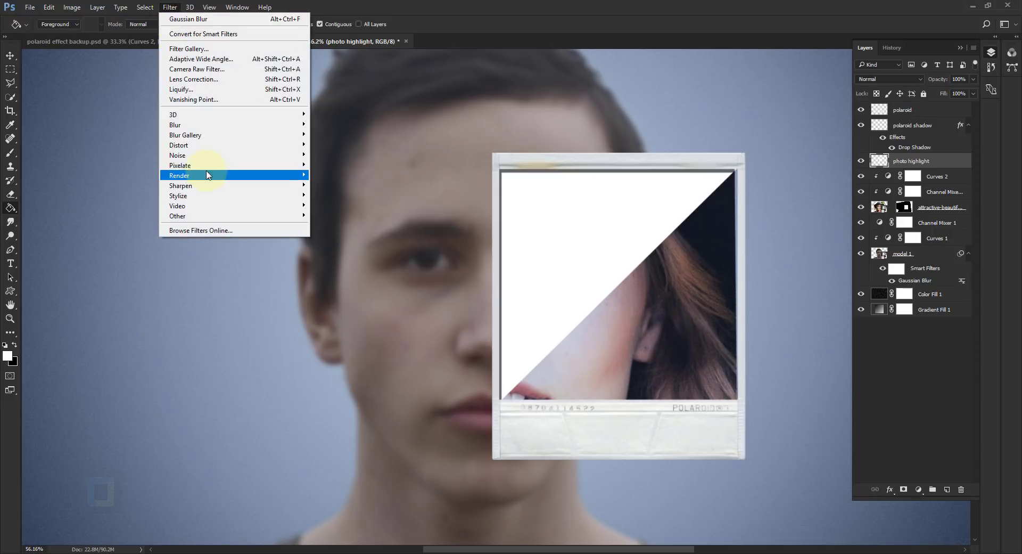
mouse_move(213, 126)
click(327, 165)
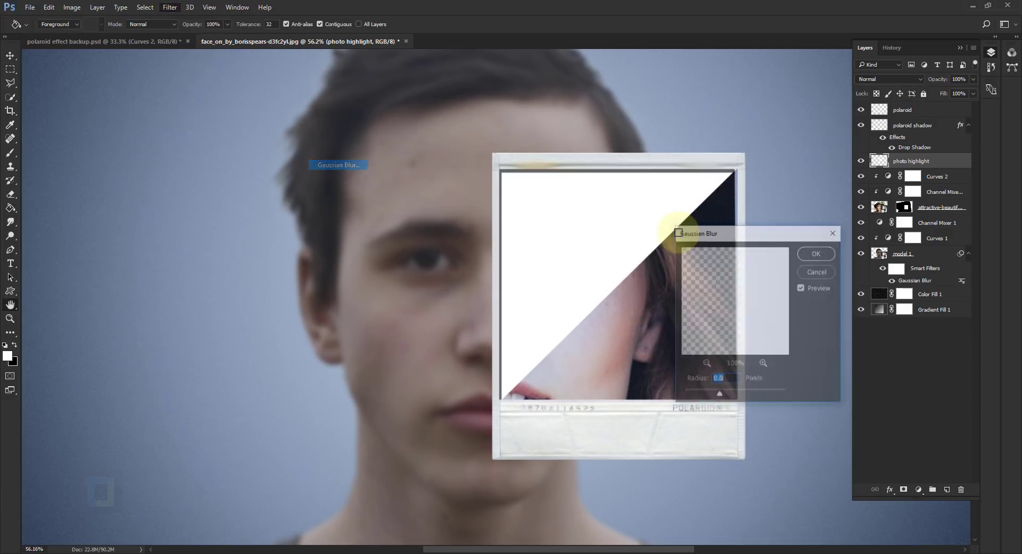
drag(720, 390, 728, 394)
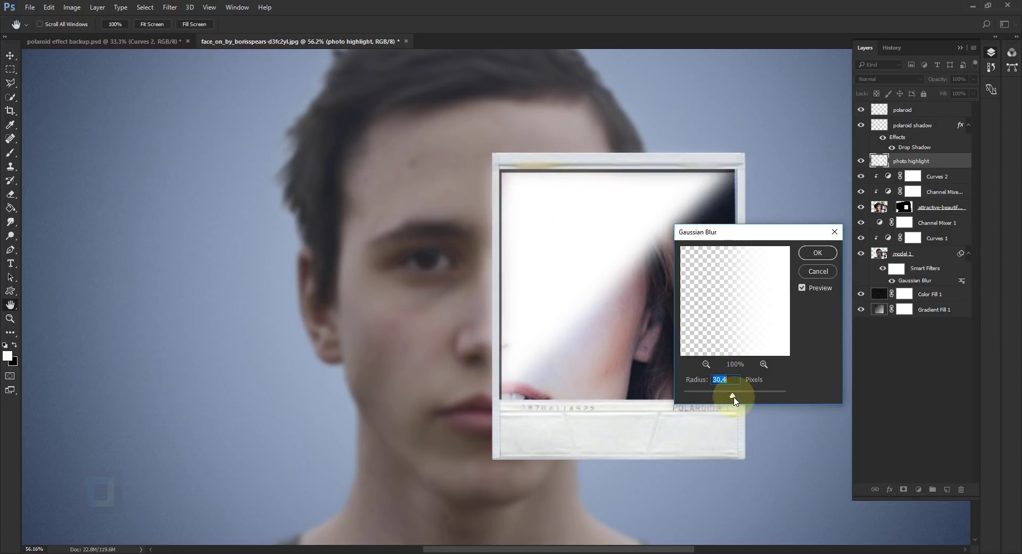
drag(739, 398, 739, 398)
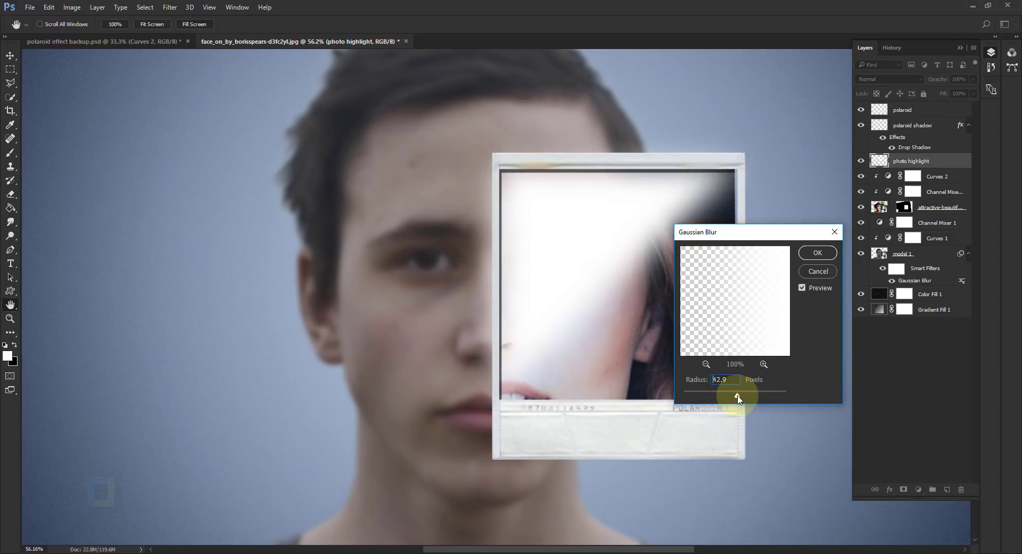
click(816, 252)
Erase the blurred highlight's spill around the polaroid frame, enlarging the Eraser brush to 175.
click(11, 194)
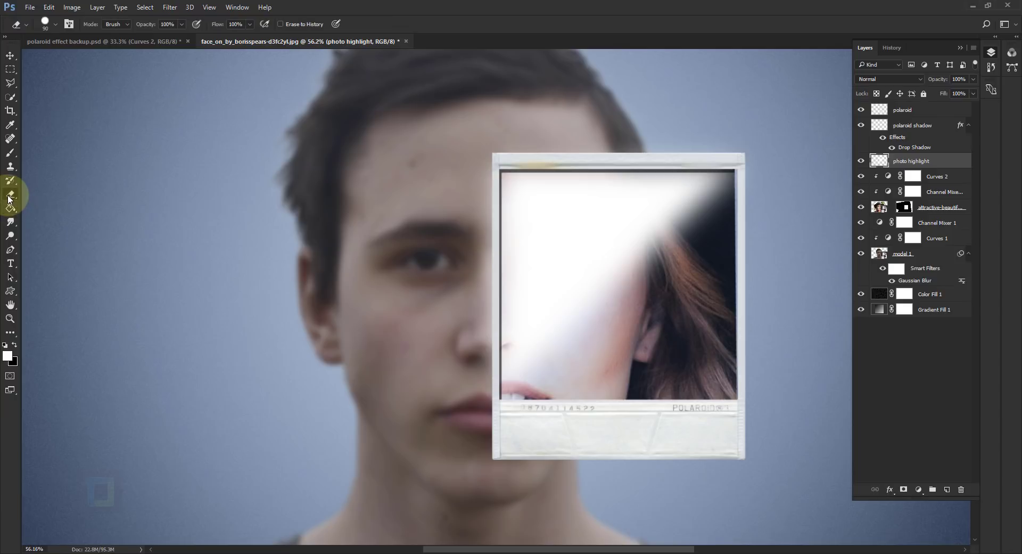
mouse_move(732, 171)
mouse_down()
mouse_move(760, 153)
mouse_move(483, 151)
mouse_move(482, 445)
mouse_up()
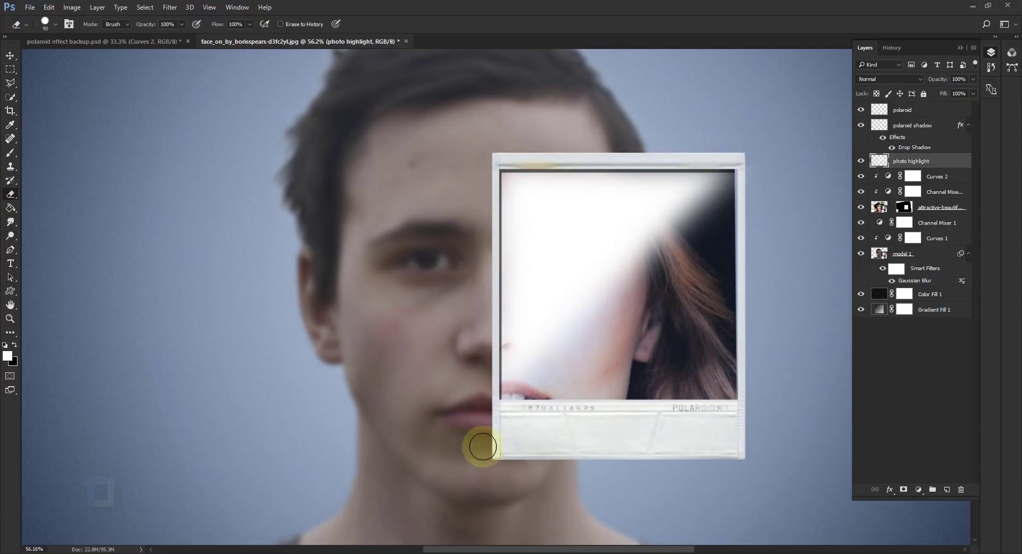
key(bracketright)
key(bracketright)
key(bracketright)
key(bracketright)
click(448, 254)
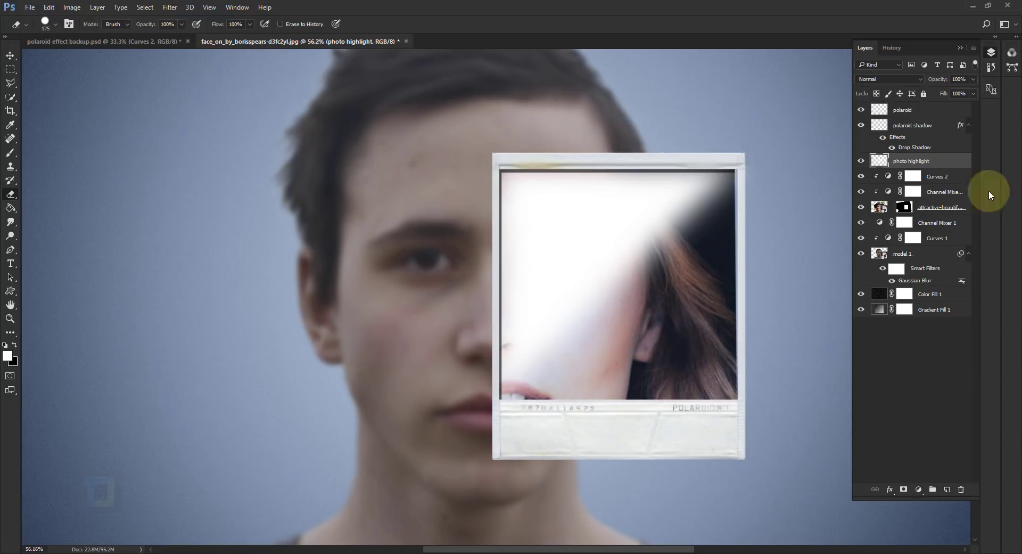
Set the photo highlight layer to Soft Light at 70% opacity, comparing the photo with and without it.
click(896, 78)
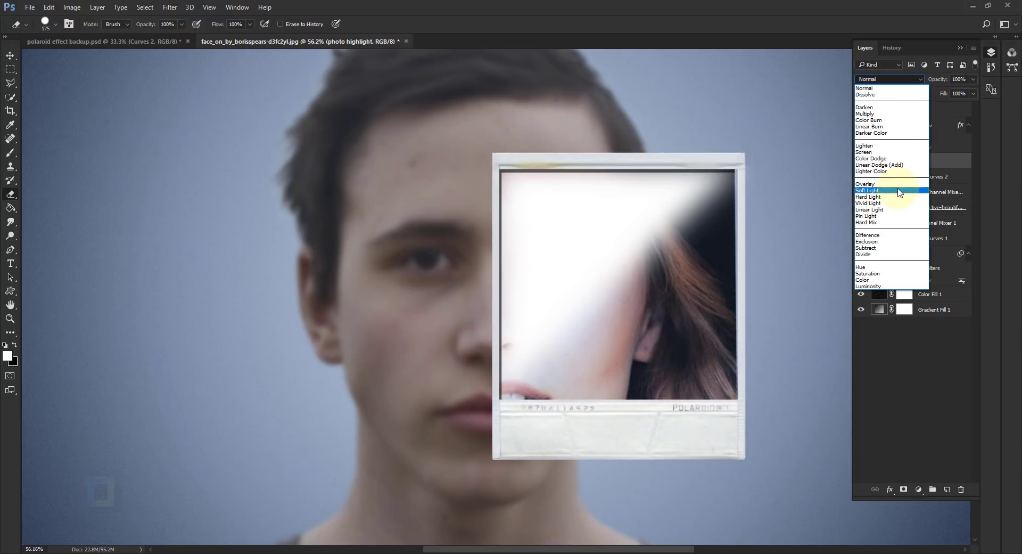
click(900, 193)
click(861, 160)
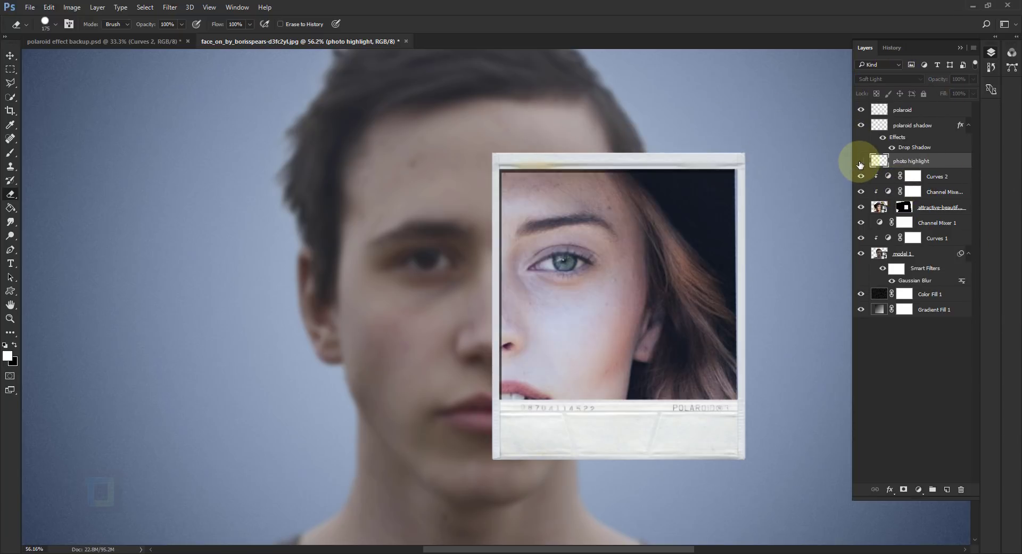
click(860, 161)
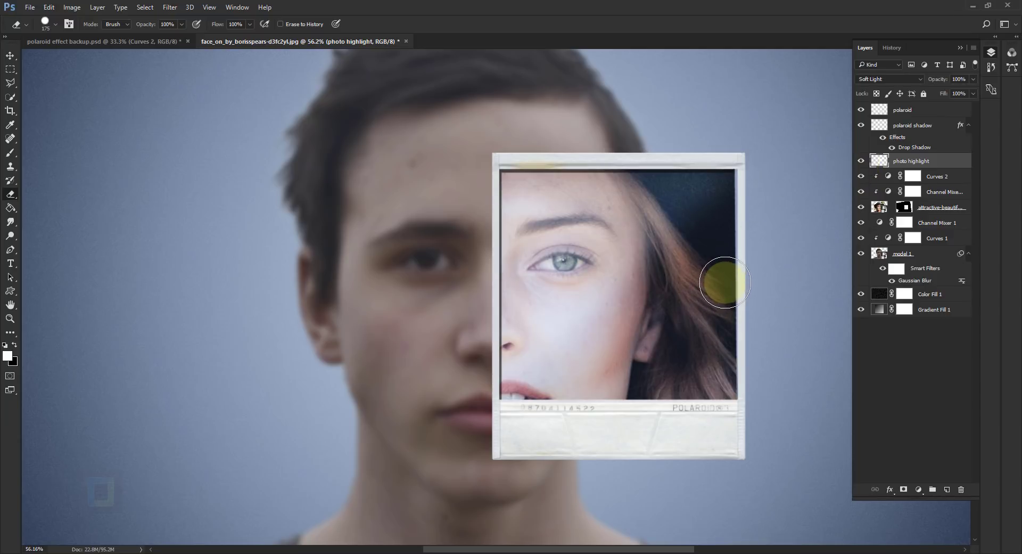
drag(726, 278, 671, 260)
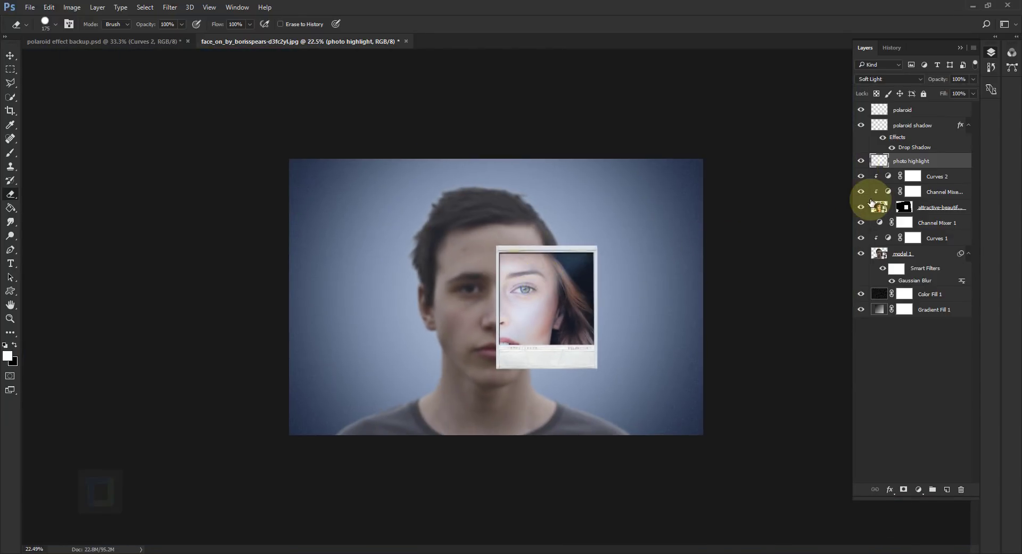
click(968, 79)
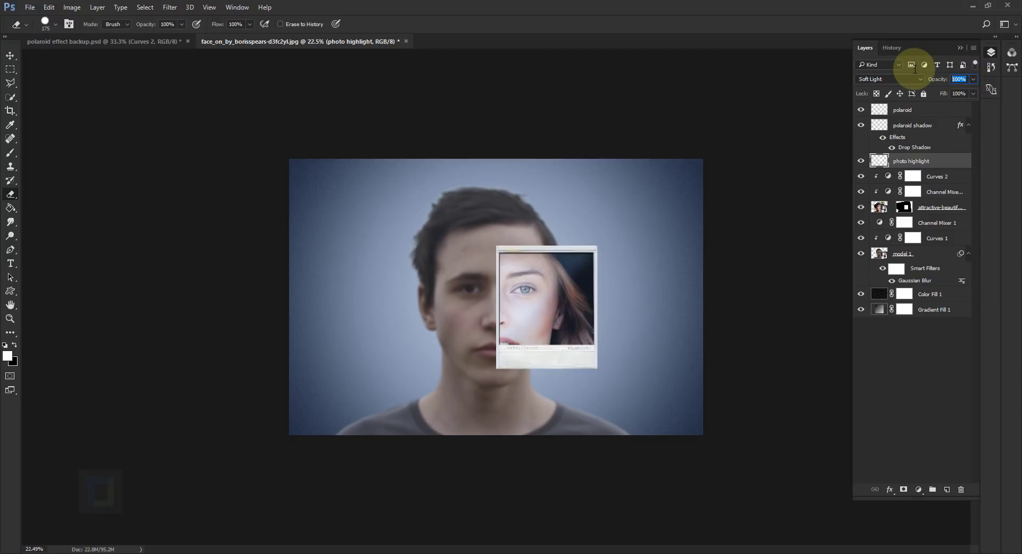
text(70)
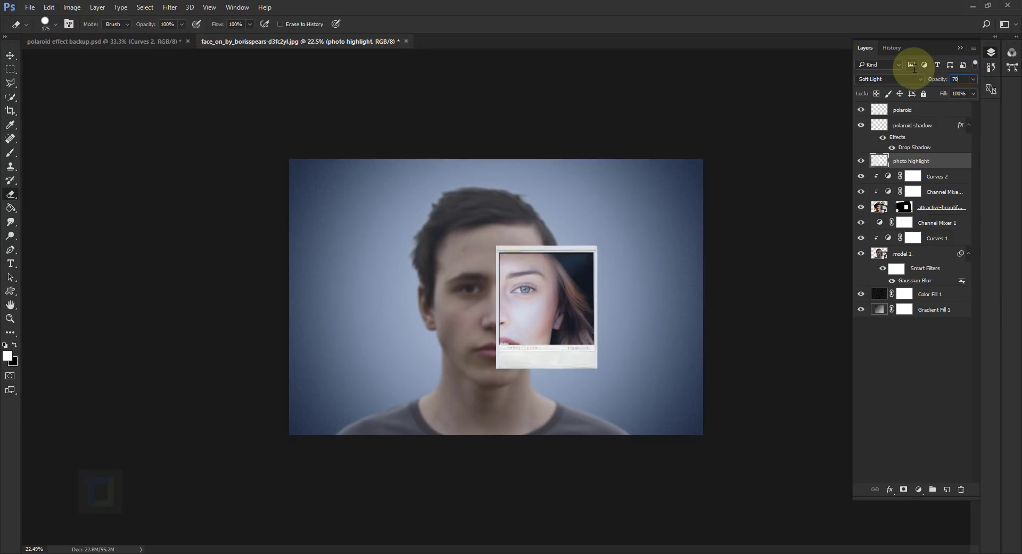
Set the opacity of the polaroid shadow layer's Drop Shadow to 40%.
click(919, 148)
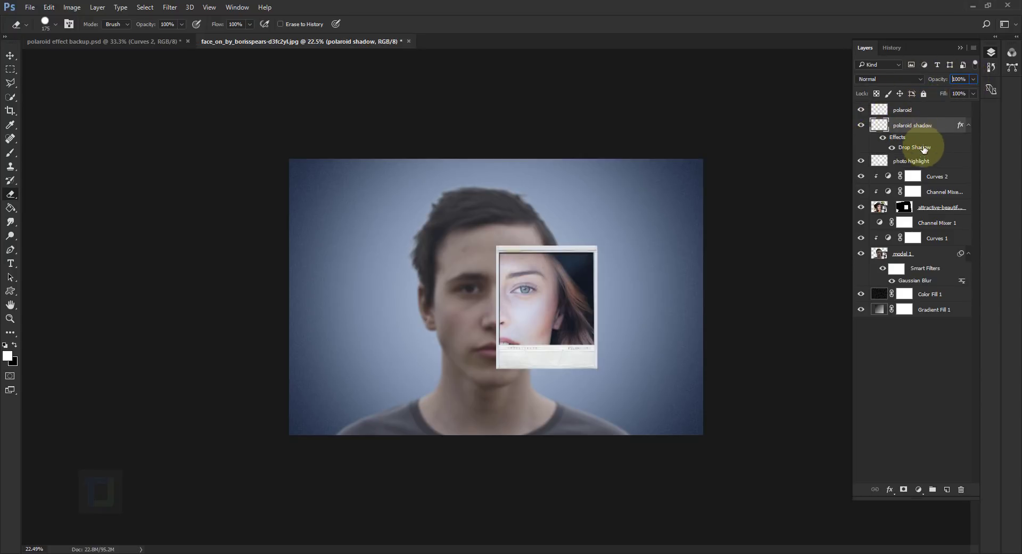
double_click(919, 148)
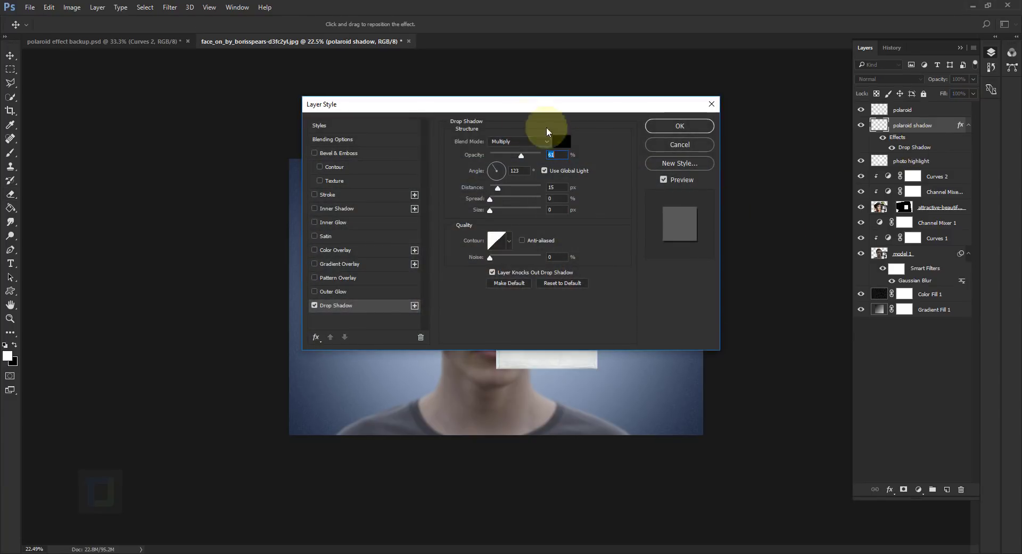
drag(509, 106, 831, 124)
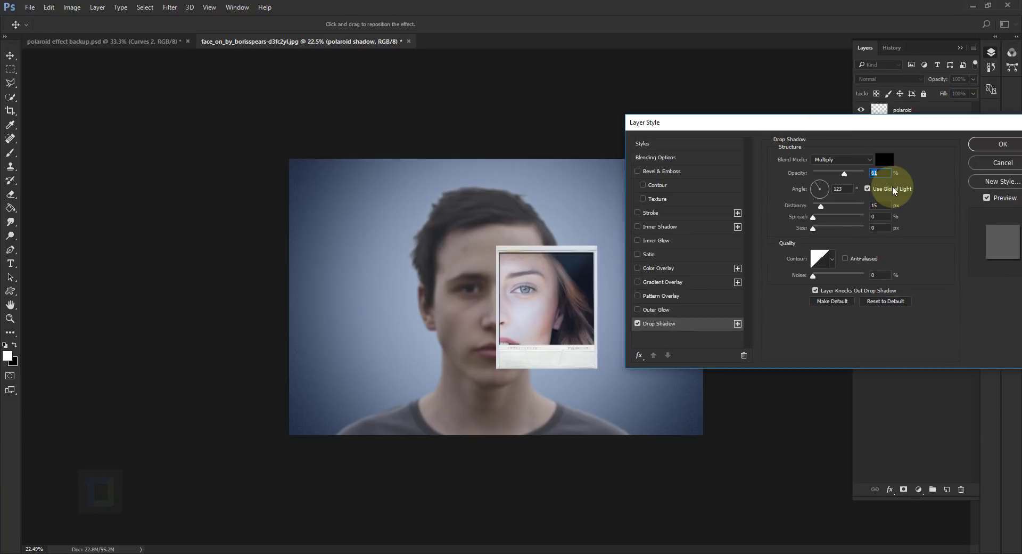
text(40)
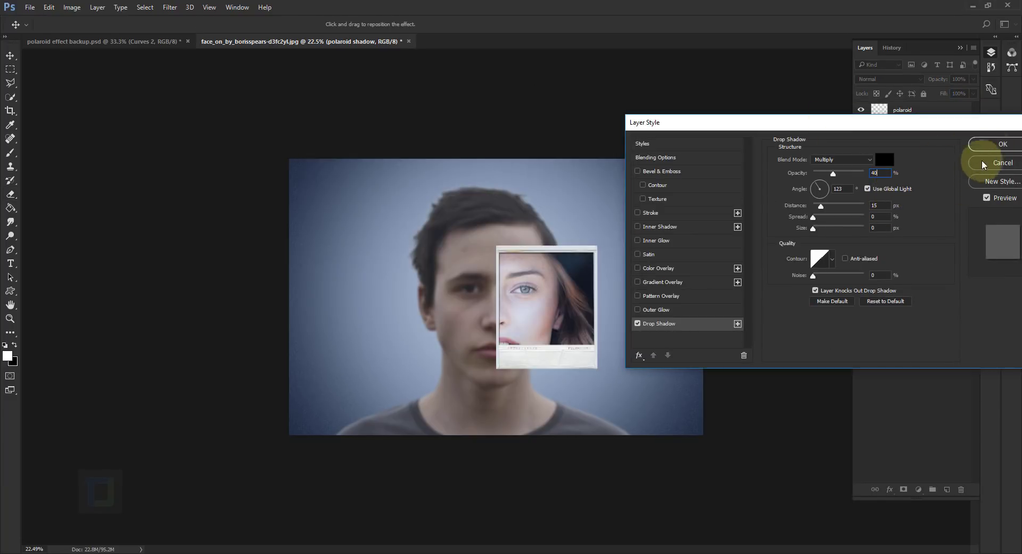
click(1000, 144)
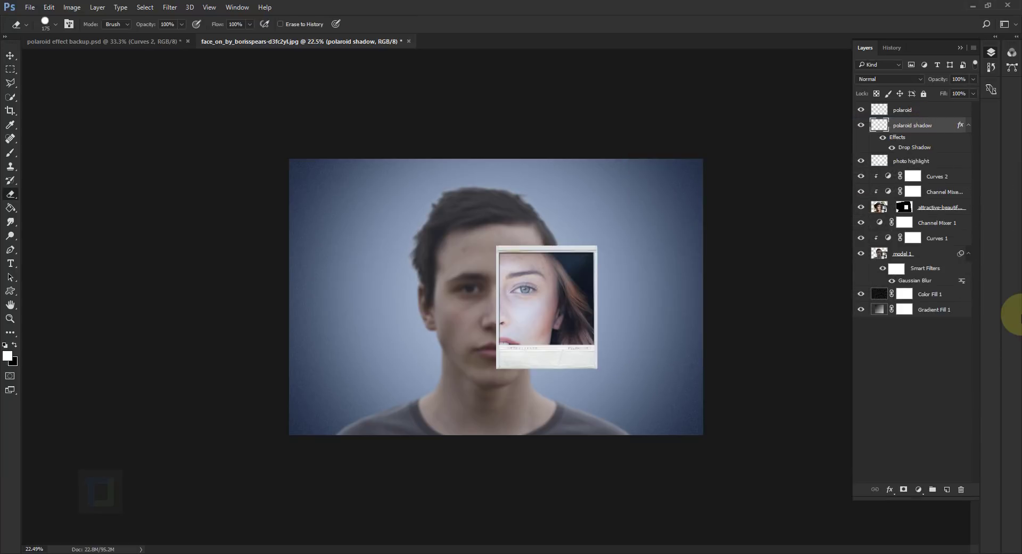
Place the clip image as an embedded object and move its layer above the polaroid layer.
click(29, 7)
click(65, 204)
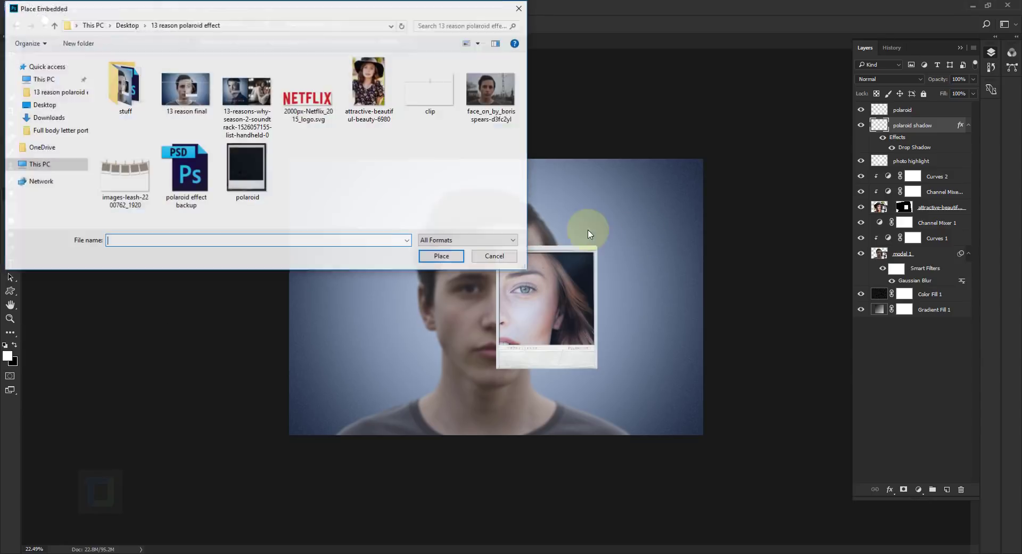
click(429, 89)
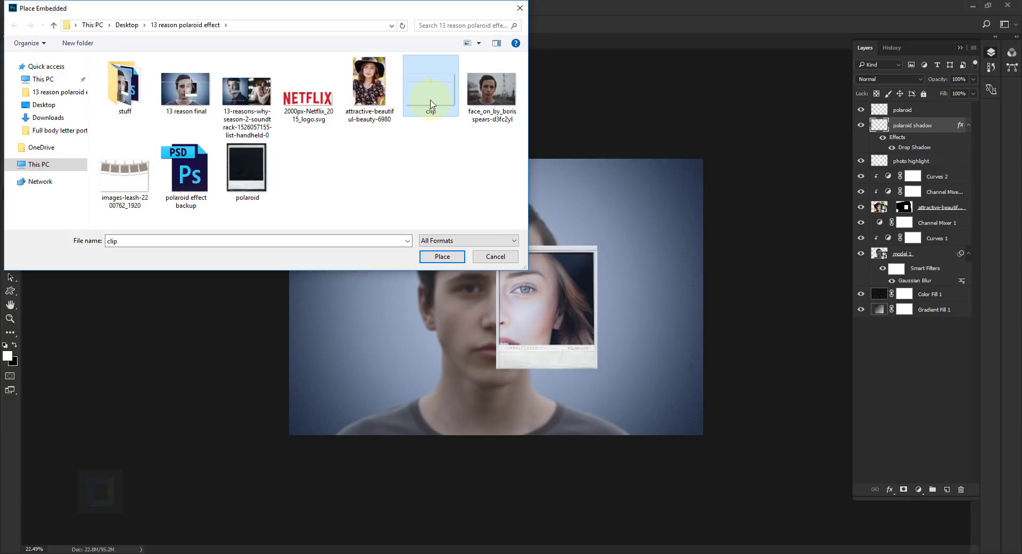
click(445, 257)
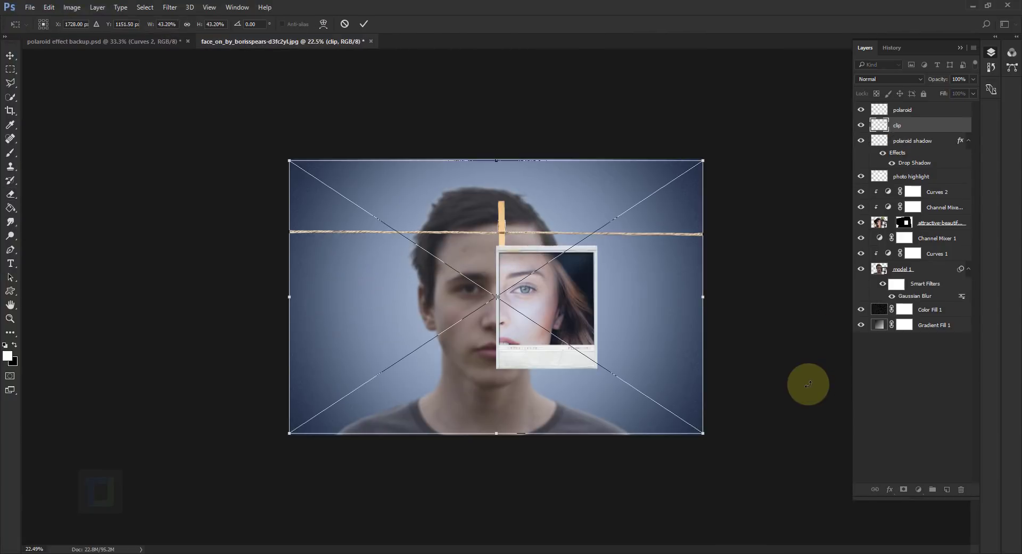
click(364, 23)
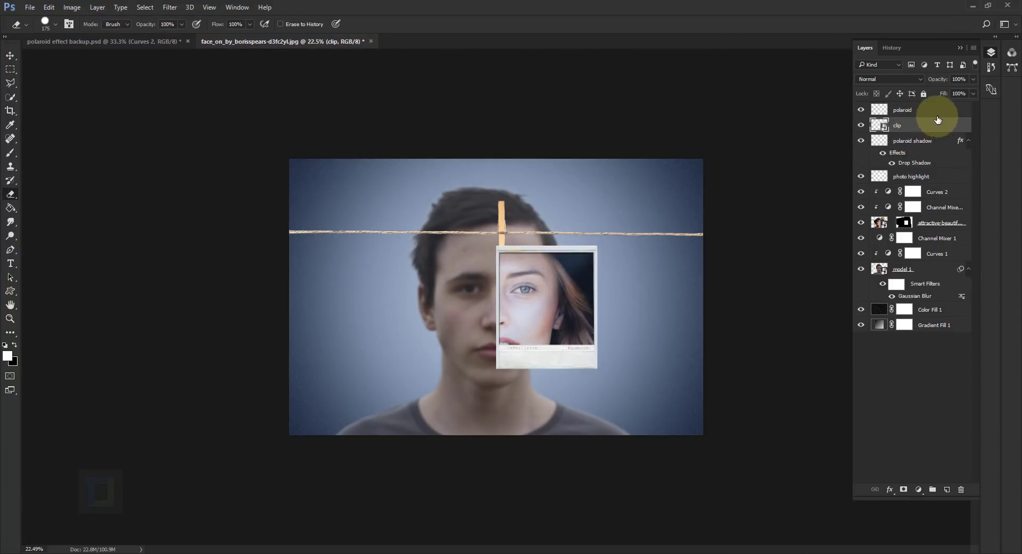
drag(924, 127, 928, 99)
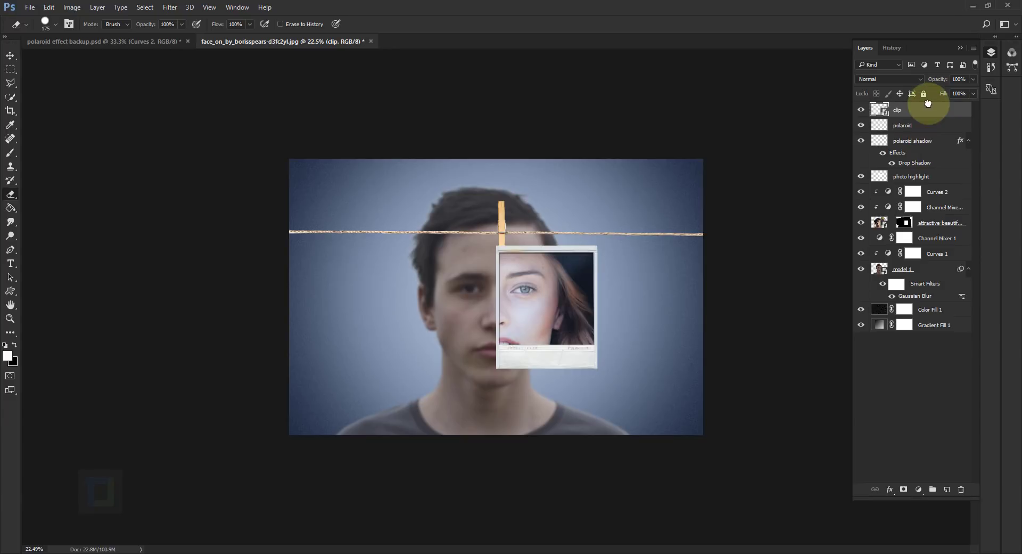
Scale the clip image to about 53% and position it so the clothespin grips the polaroid's upper edge.
click(10, 56)
drag(525, 235, 577, 242)
key(ctrl+t)
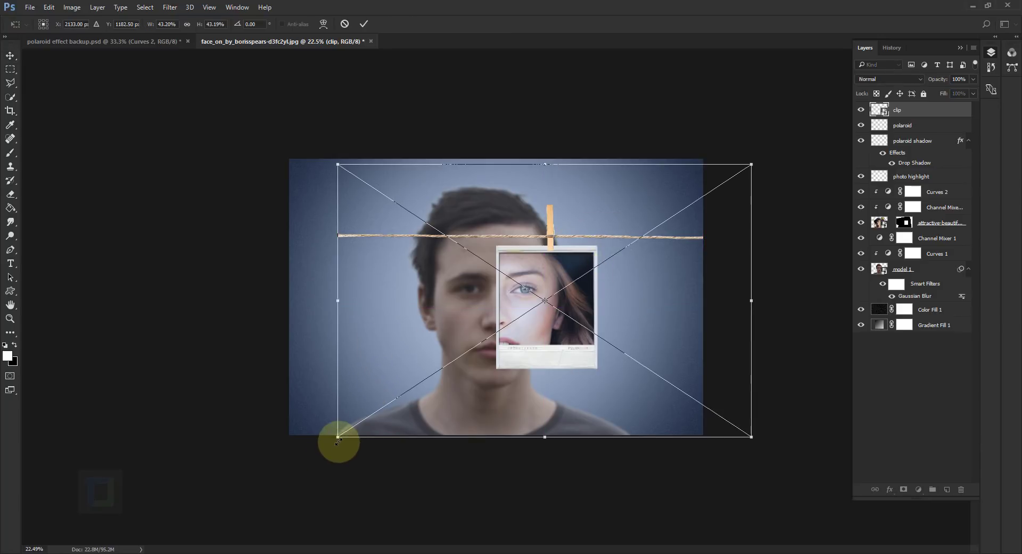
drag(338, 438, 270, 480)
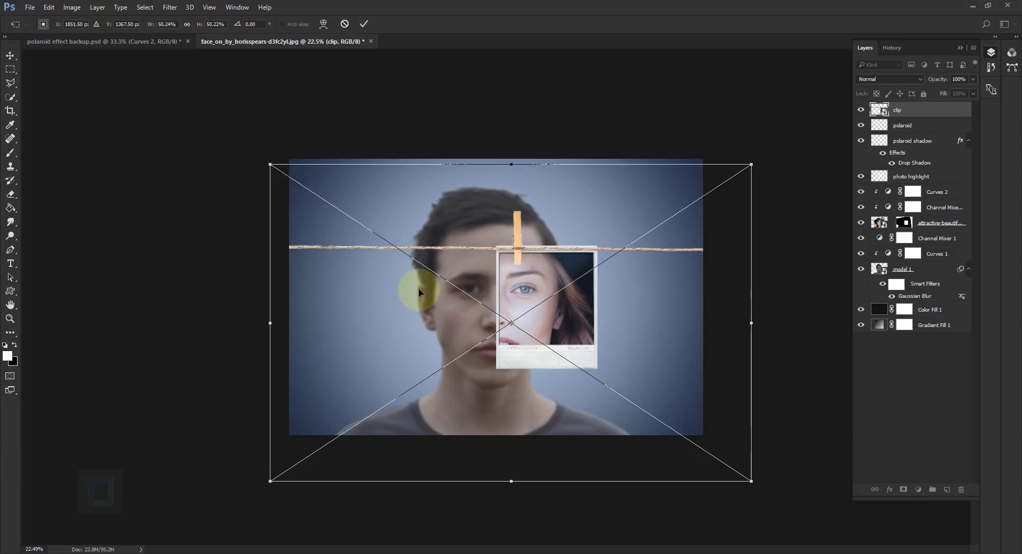
drag(419, 289, 453, 293)
key(ctrl+minus)
key(ctrl+0)
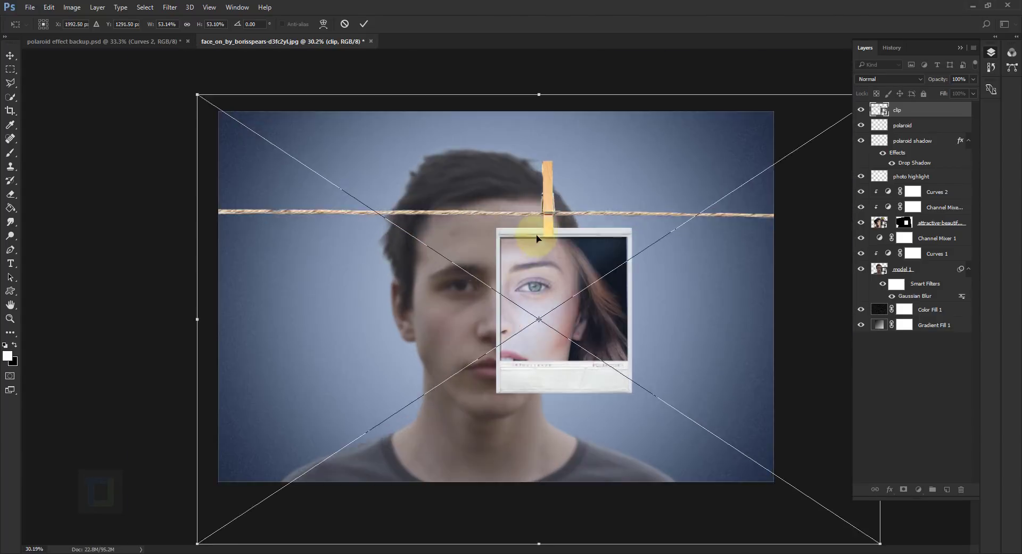
drag(537, 238, 556, 227)
drag(217, 115, 216, 113)
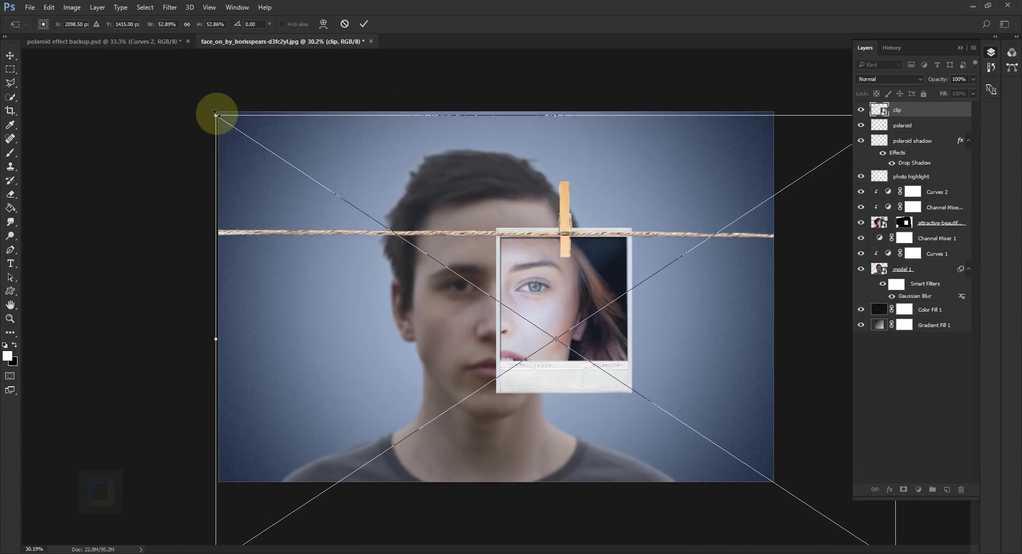
click(364, 23)
key(ctrl+0)
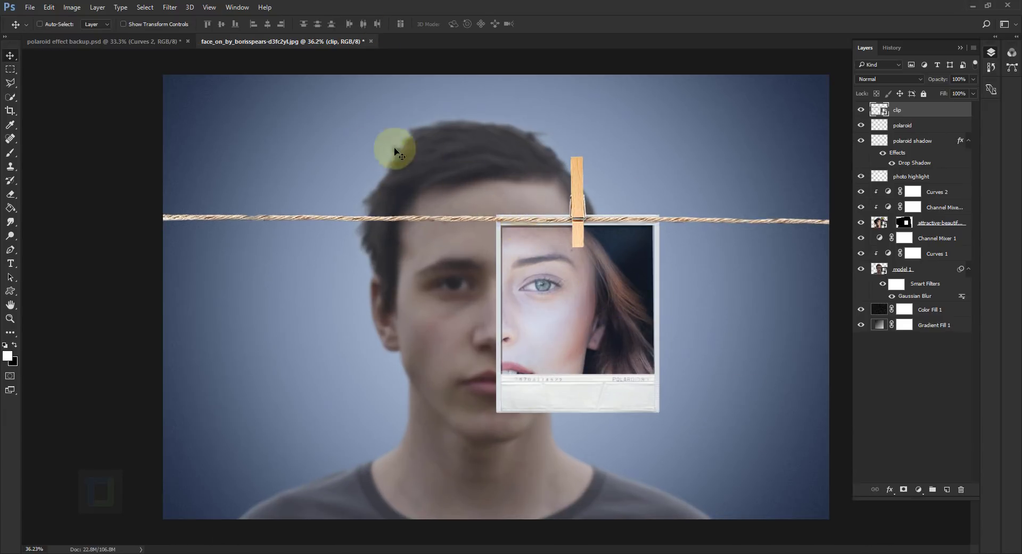
Add a layer mask to the clip layer and ready the Brush with black as the foreground colour.
click(9, 153)
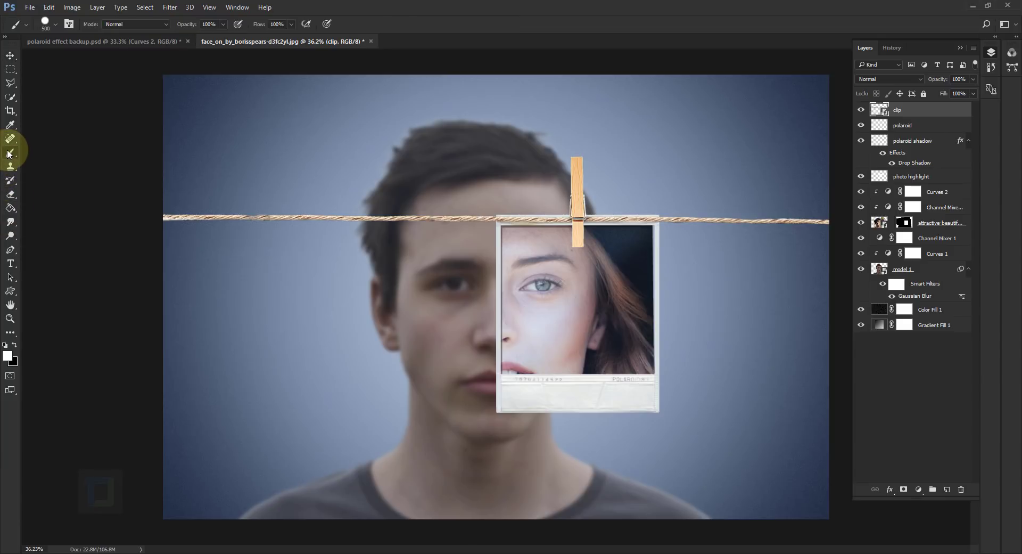
click(903, 489)
key(x)
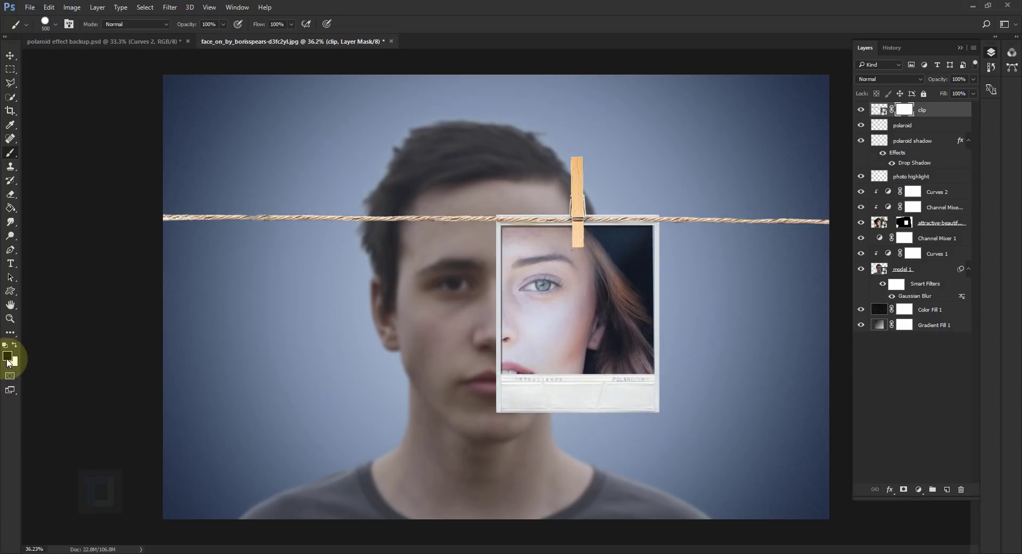
click(425, 271)
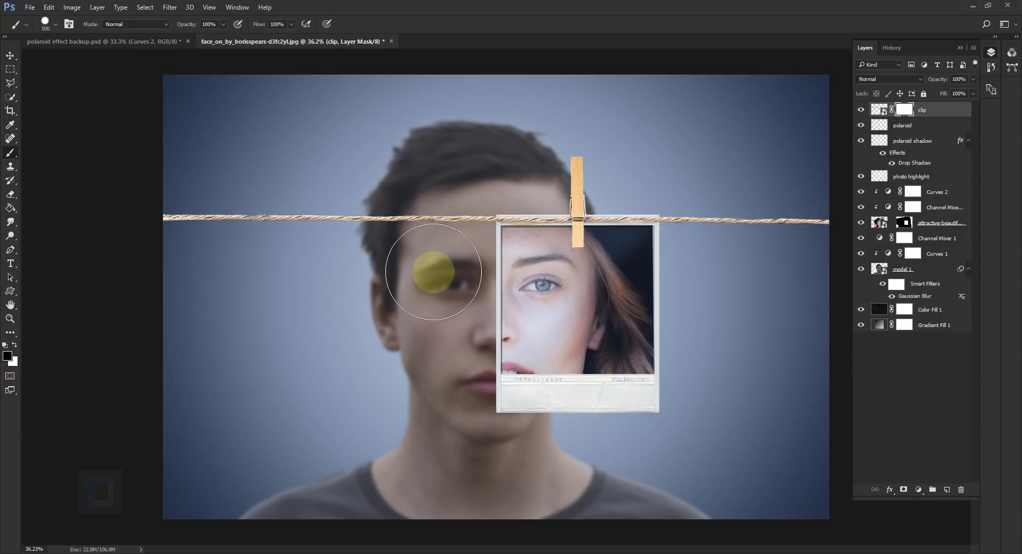
Mask out the rope crossing the polaroid's upper border on both sides of the clothespin, shrinking the brush for the details.
click(499, 221)
key(bracketleft)
key(bracketleft)
key(bracketleft)
key(bracketleft)
key(bracketleft)
scroll(519, 229, up, 2)
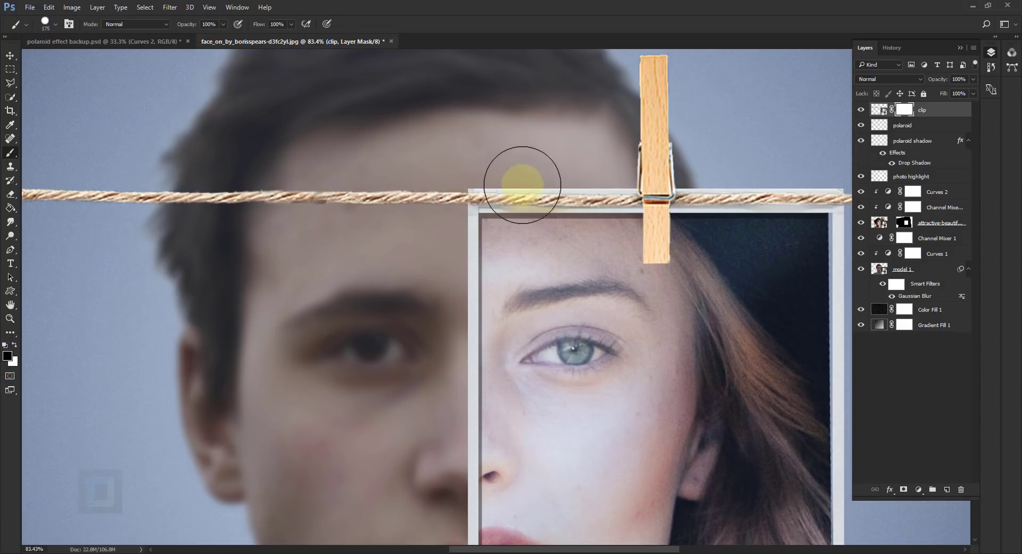
mouse_move(522, 188)
mouse_down()
mouse_move(512, 201)
mouse_move(600, 195)
mouse_up()
key(bracketleft)
key(bracketleft)
key(bracketleft)
key(bracketleft)
key(bracketleft)
key(bracketleft)
key(bracketleft)
key(bracketleft)
key(bracketleft)
key(bracketleft)
key(bracketleft)
scroll(661, 205, up, 2)
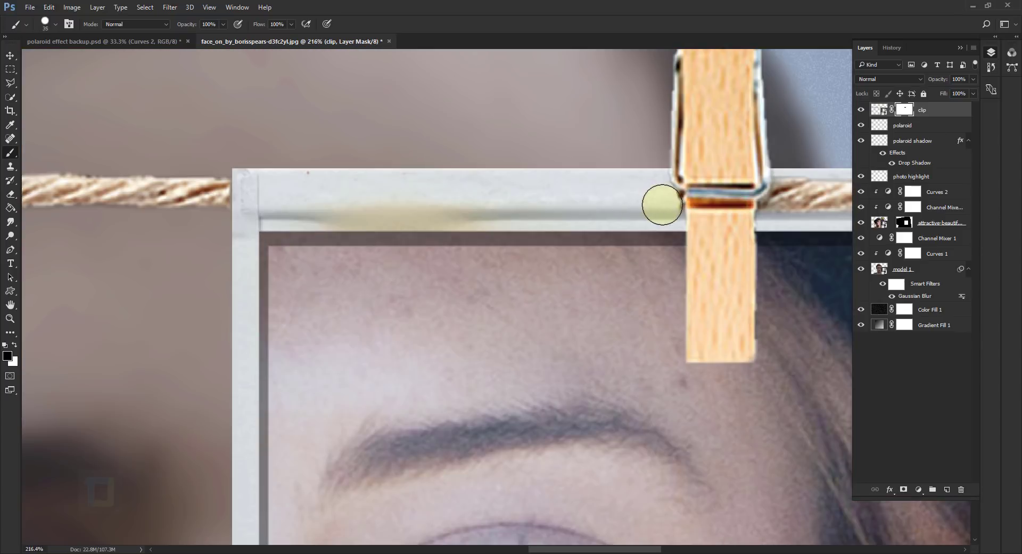
scroll(789, 228, down, 1)
scroll(589, 246, right, 5)
scroll(588, 247, up, 2)
scroll(308, 304, left, 5)
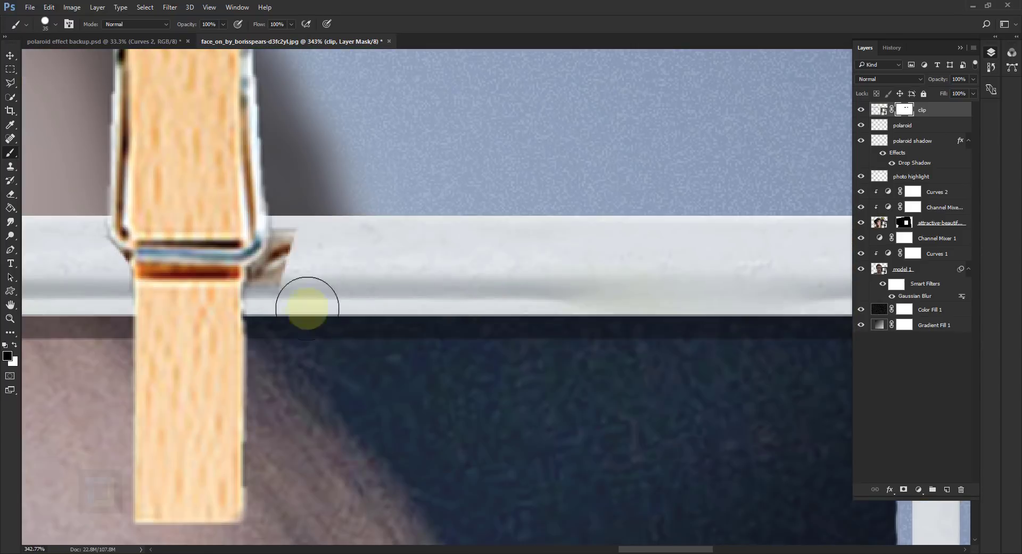
scroll(535, 312, down, 2)
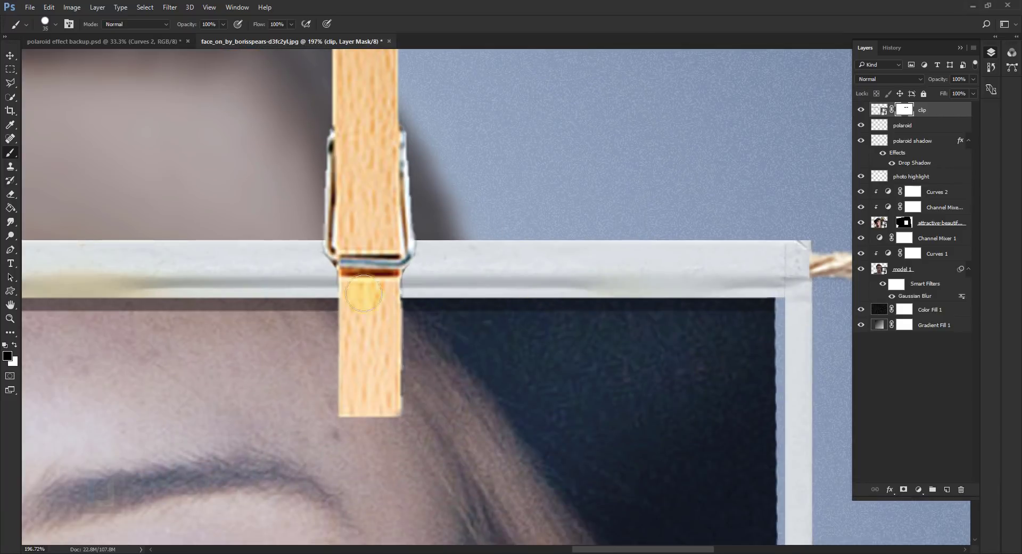
Try masking part of the clothespin's lower end in black, and restore it by painting in white.
drag(434, 356, 294, 490)
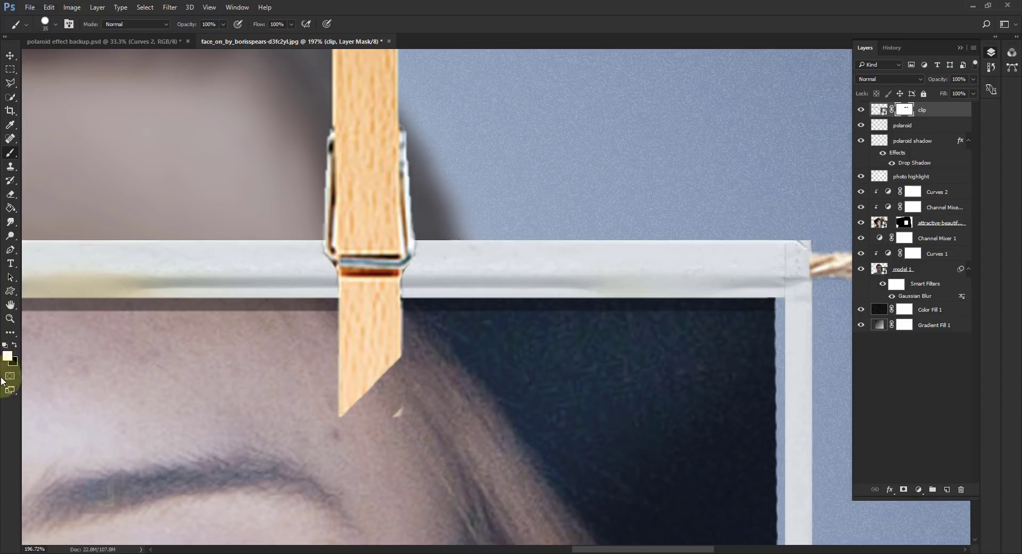
mouse_move(406, 397)
mouse_down()
mouse_move(366, 413)
mouse_move(400, 377)
mouse_up()
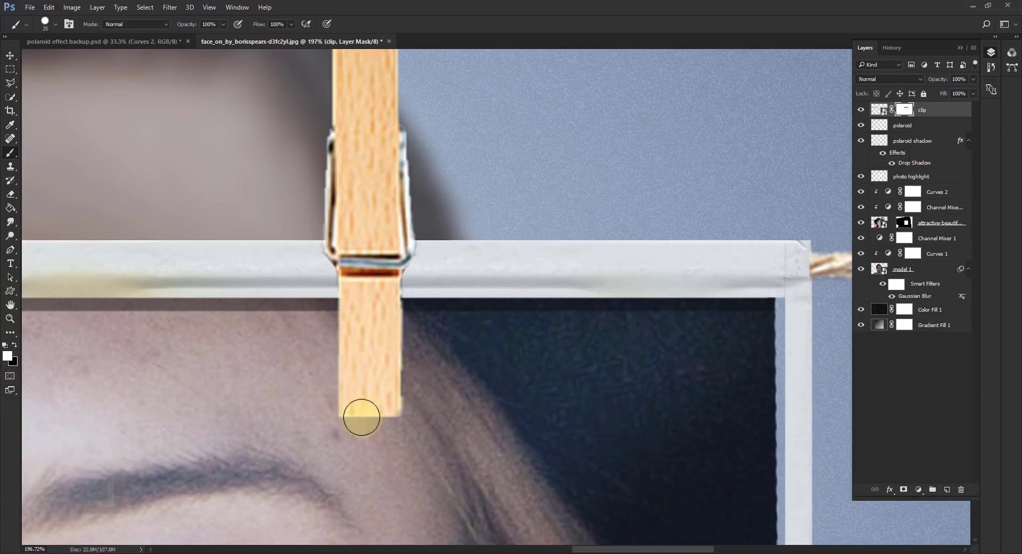
key(ctrl+0)
scroll(613, 258, up, 2)
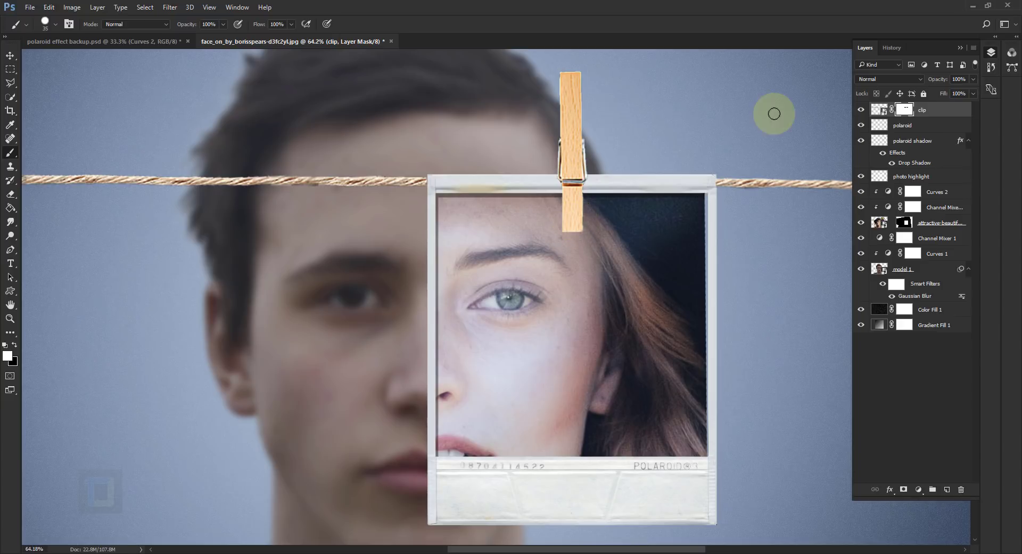
Create a layer named clip shadow beneath the clip layer and make black the foreground colour.
click(946, 489)
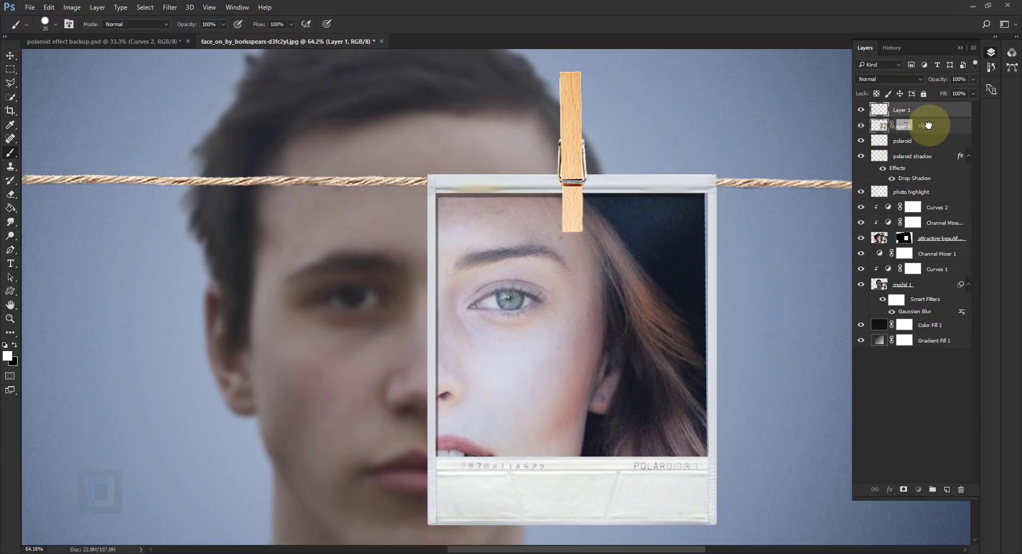
drag(929, 126, 895, 129)
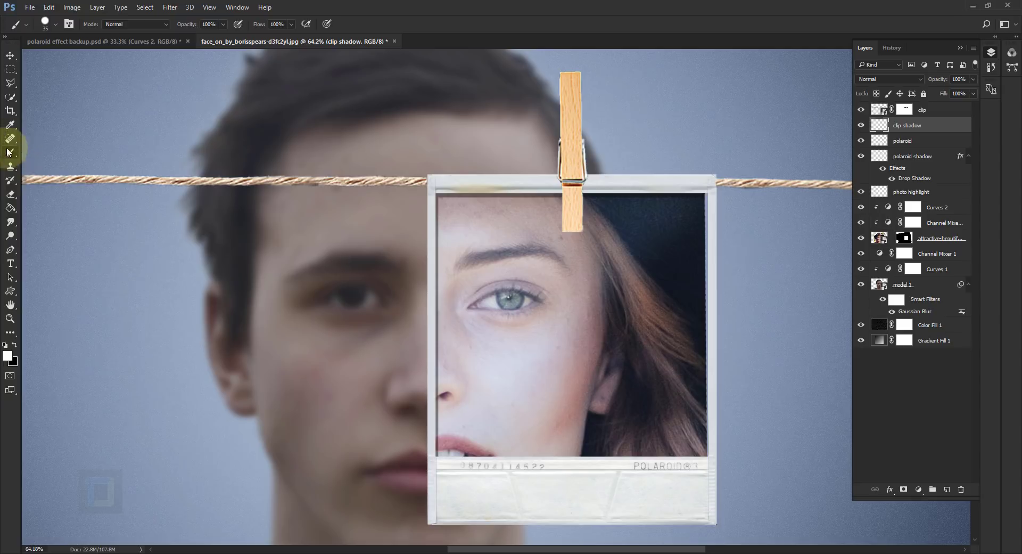
click(15, 348)
Paint a black shadow around the sides and lower end of the clothespin, reducing the brush to 15.
ctrl+click(326, 243)
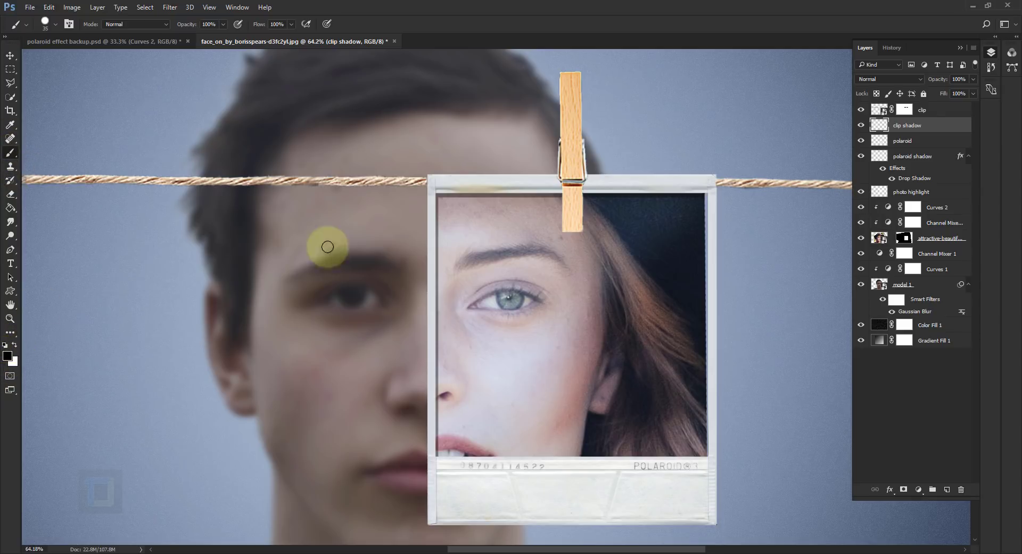
ctrl+click(548, 186)
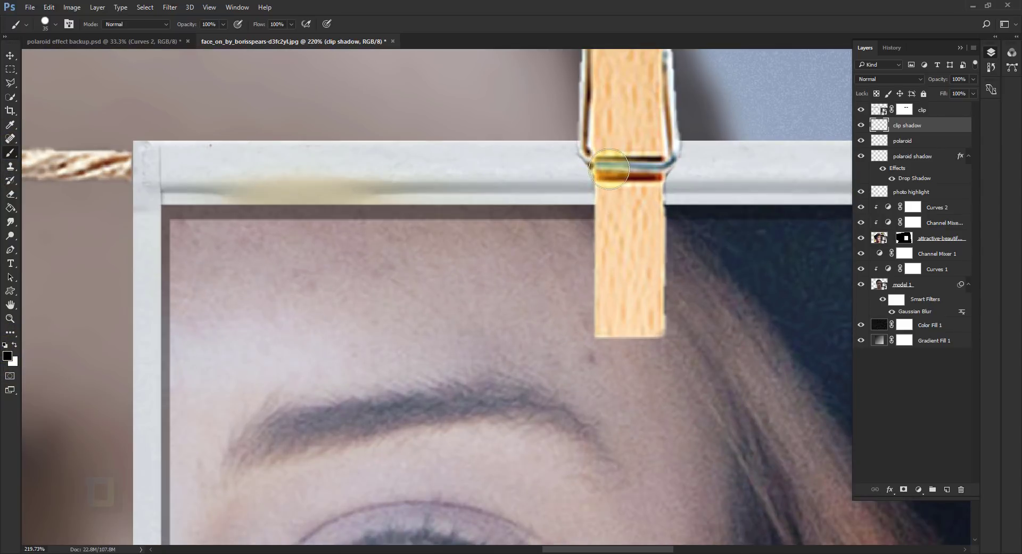
drag(609, 170, 608, 204)
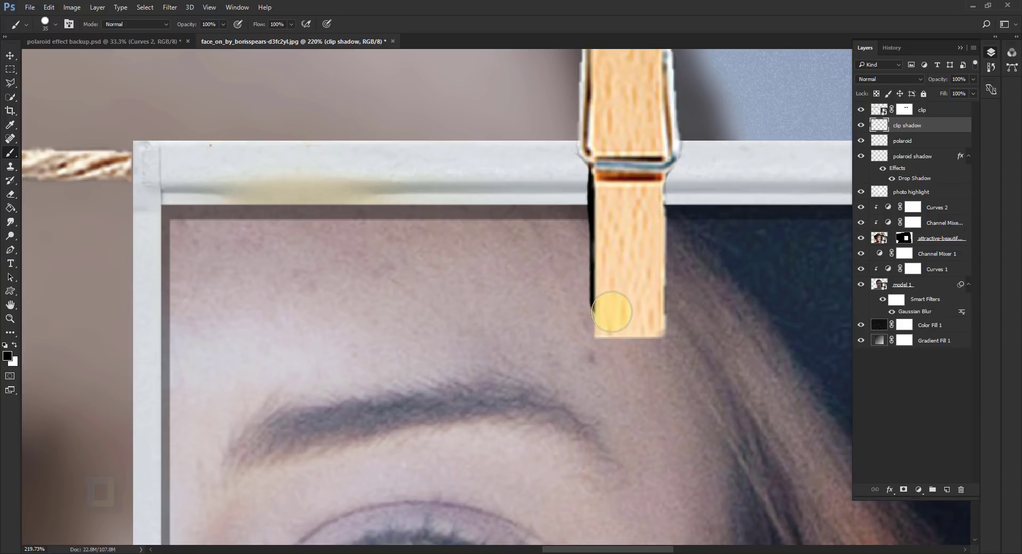
click(658, 173)
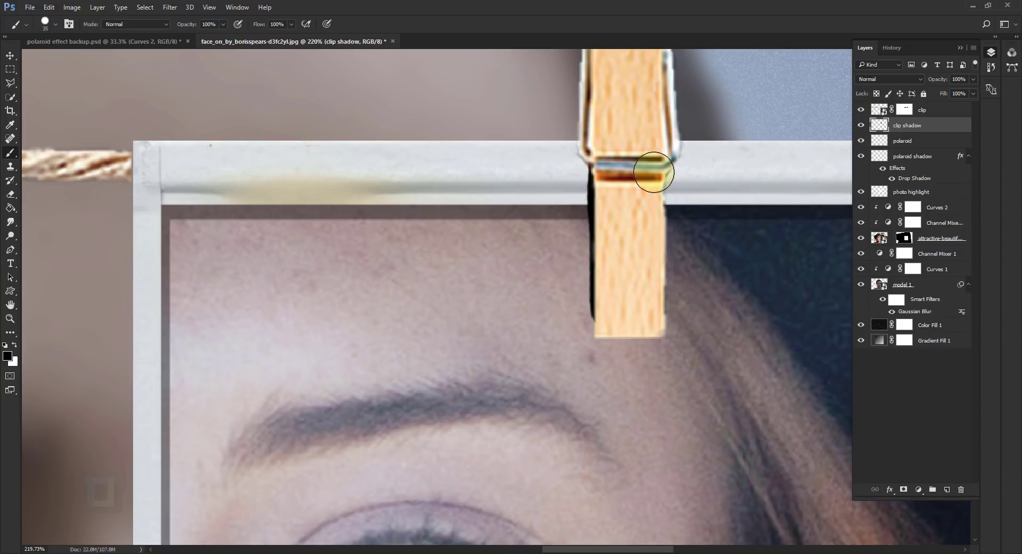
drag(649, 180, 649, 224)
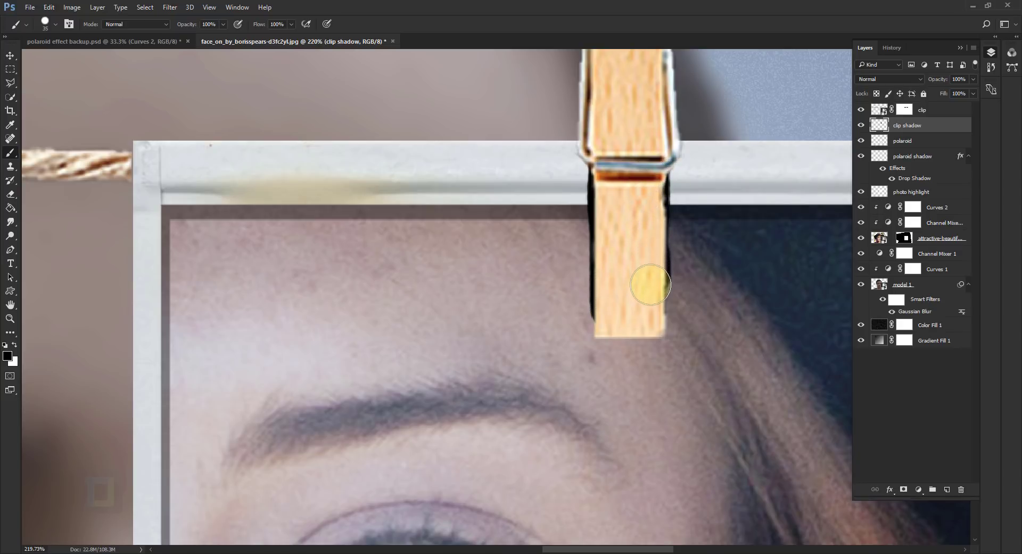
key([)
key([)
scroll(646, 317, up, 5)
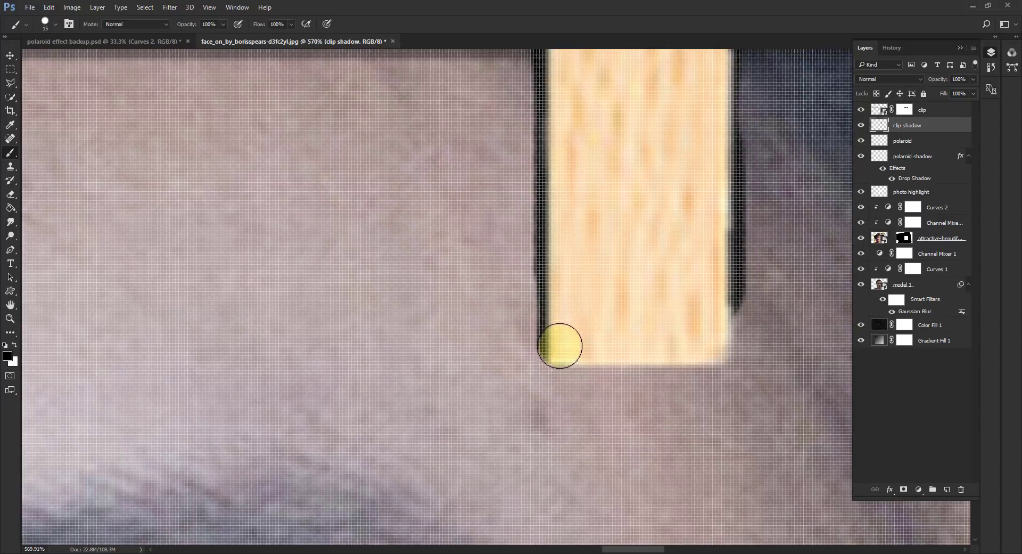
mouse_move(559, 345)
mouse_down()
mouse_move(686, 358)
mouse_move(732, 303)
mouse_up()
scroll(551, 353, down, 10)
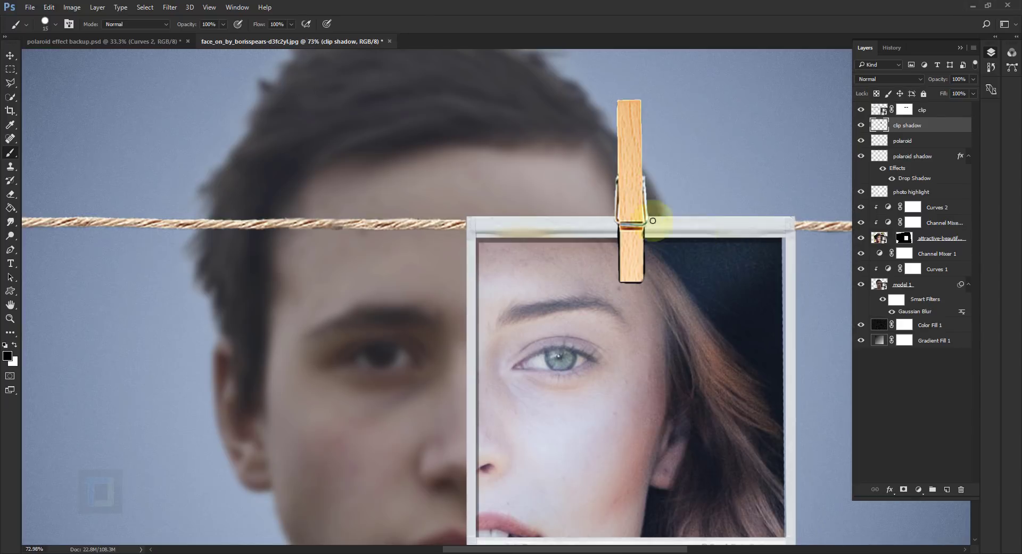
Apply a Gaussian Blur with a radius of 10 pixels to the clip shadow layer.
click(170, 7)
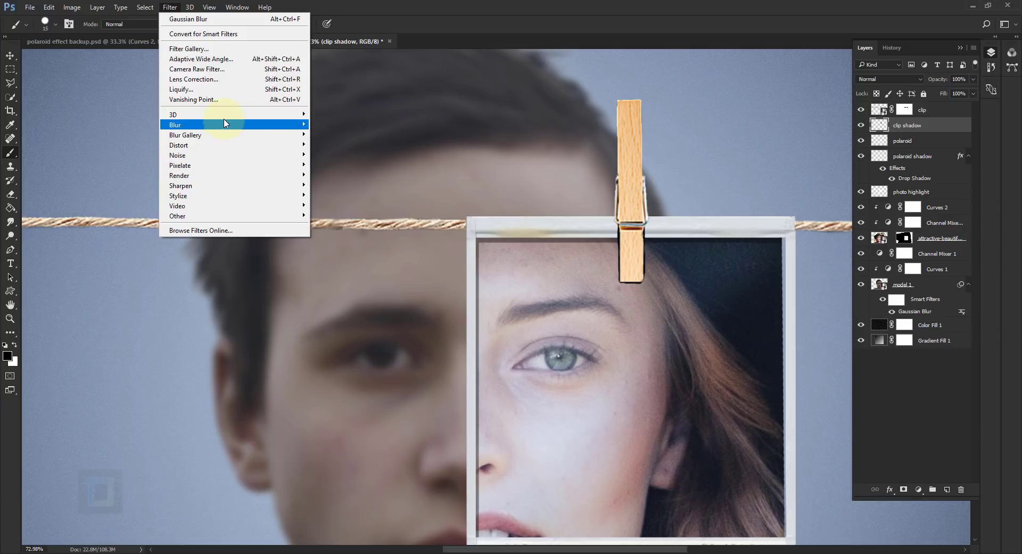
mouse_move(229, 126)
click(339, 165)
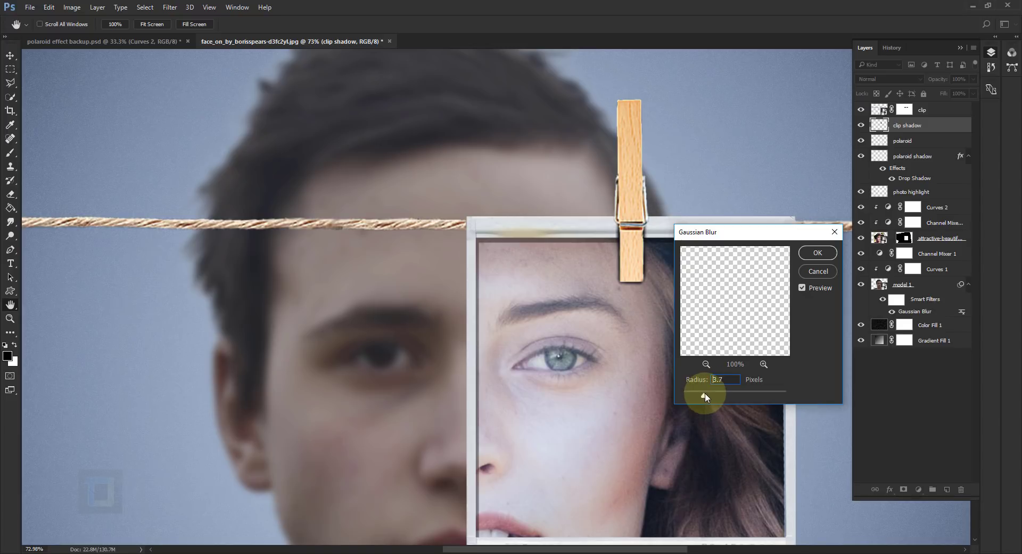
drag(708, 394, 723, 394)
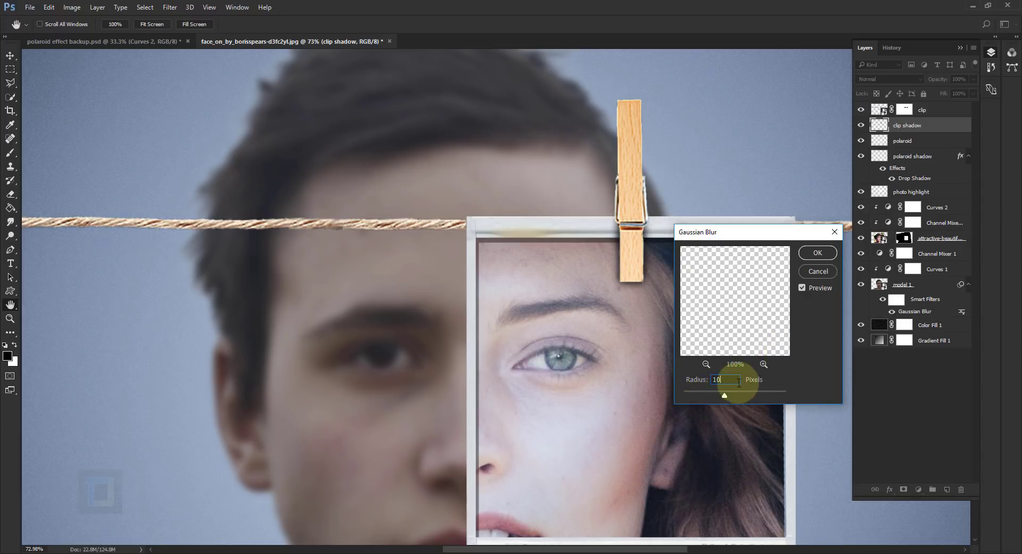
click(818, 254)
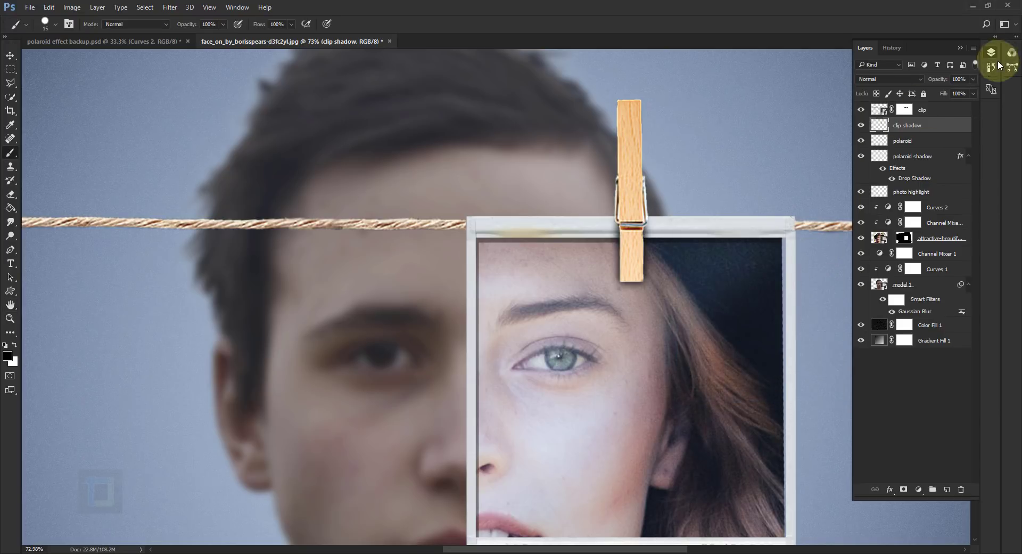
Lower the clip shadow layer's opacity to 52%.
click(974, 79)
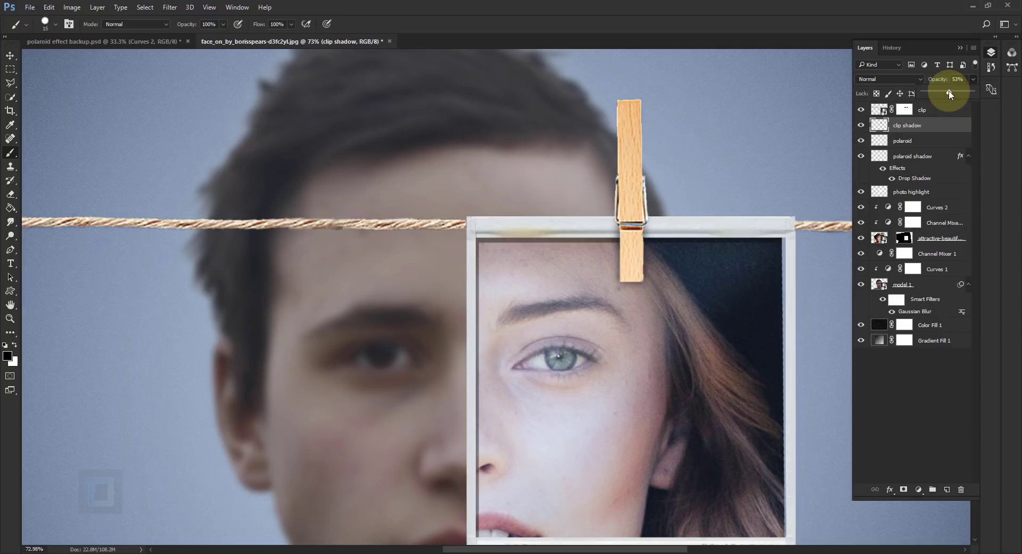
drag(950, 95, 950, 95)
drag(671, 304, 593, 290)
drag(523, 287, 552, 289)
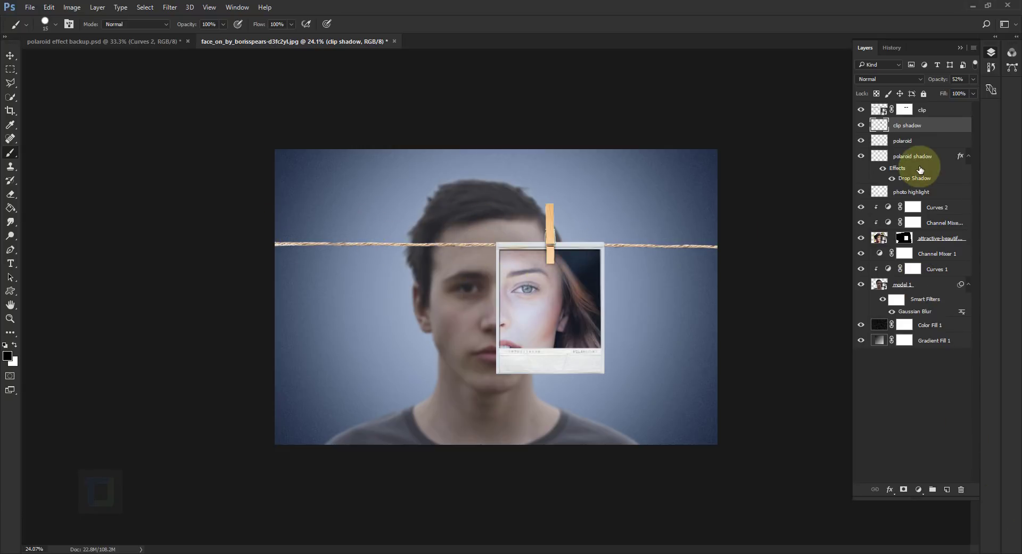
Add a Channel Mixer adjustment layer directly above the clip layer.
click(894, 109)
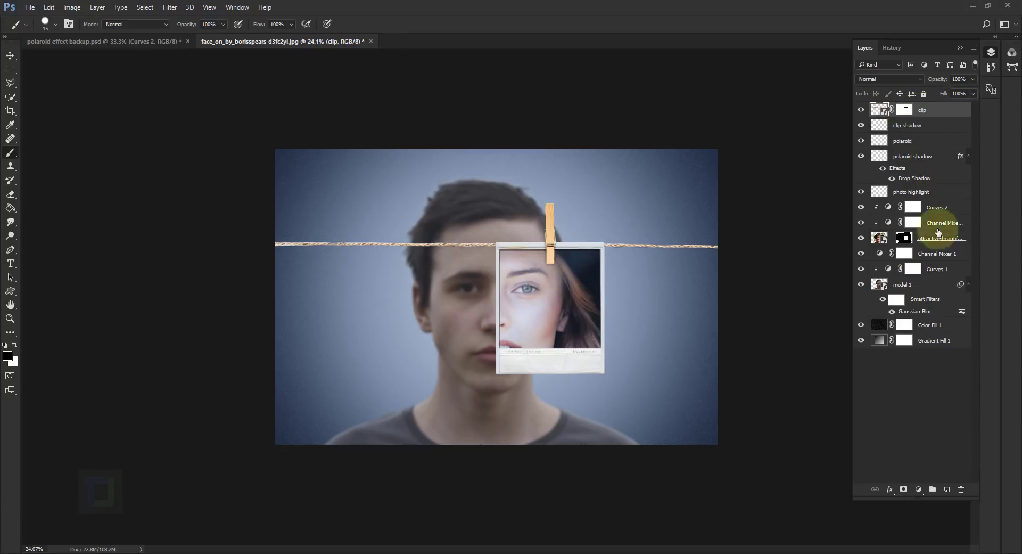
click(919, 490)
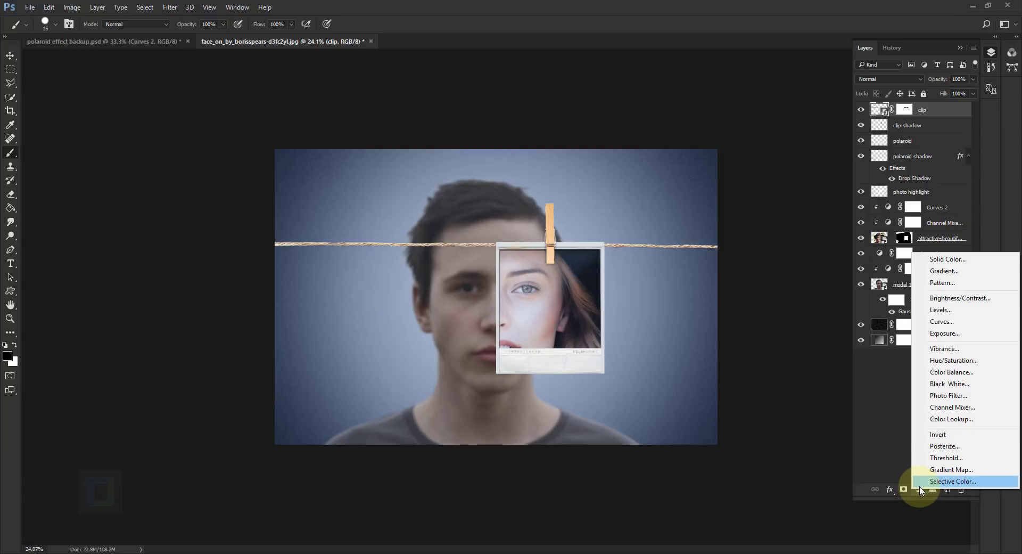
click(953, 408)
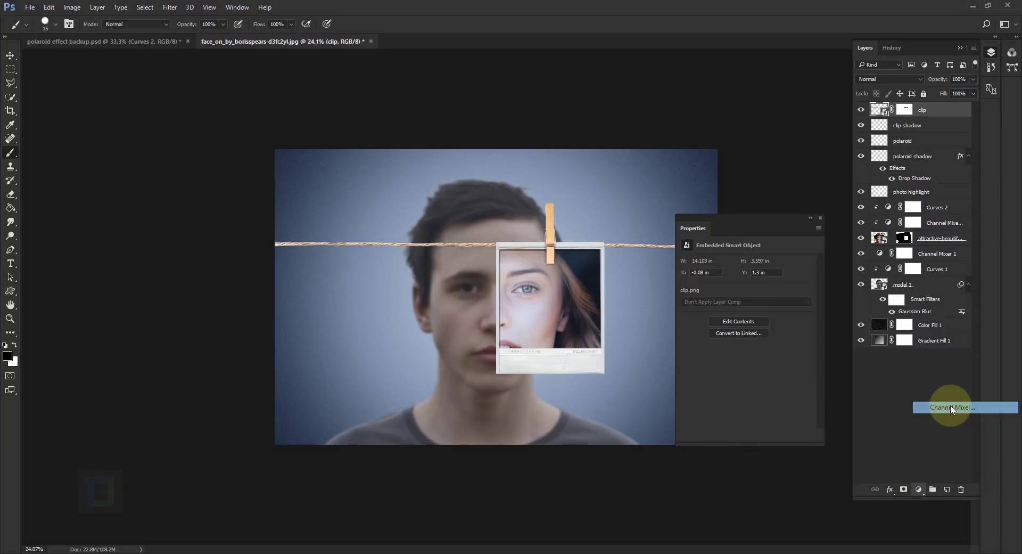
Set the Channel Mixer's Red output to Red 95, Blue -5 and Constant -5, and clip the adjustment to the clip layer.
click(730, 275)
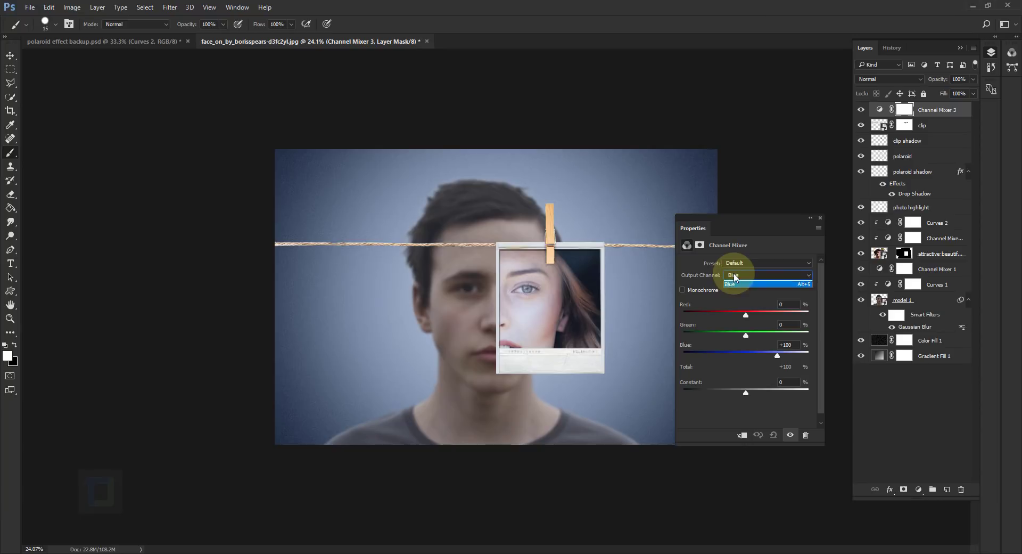
click(732, 288)
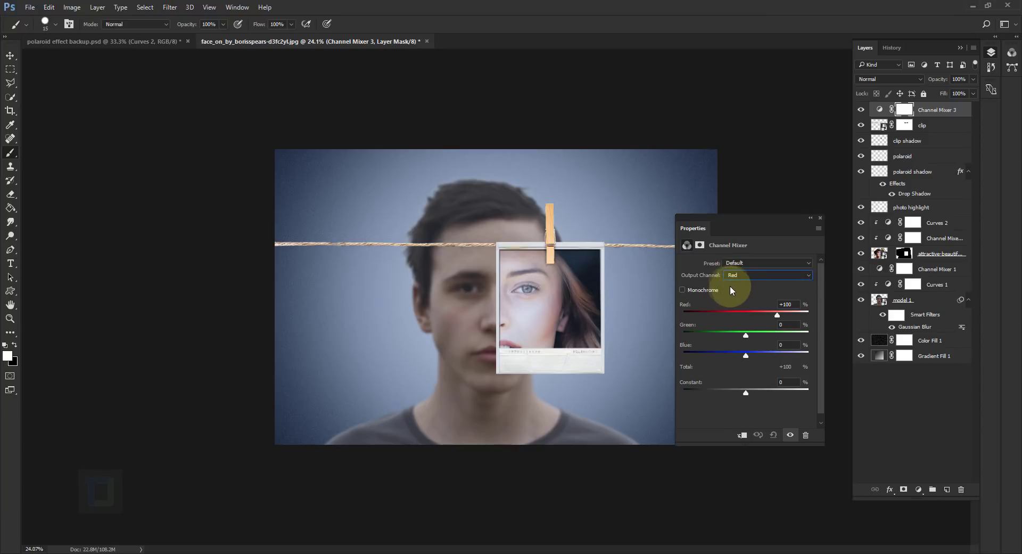
click(787, 304)
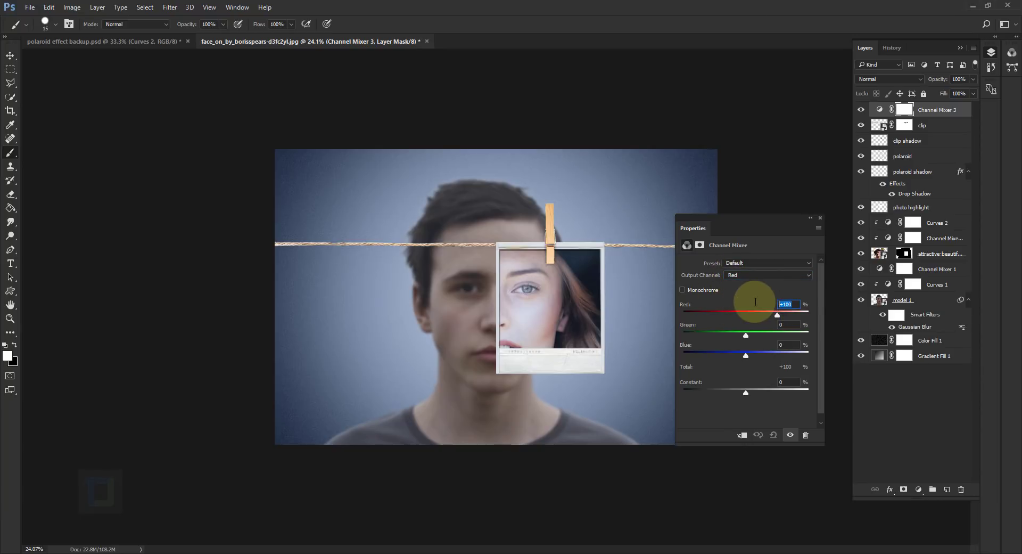
text(95)
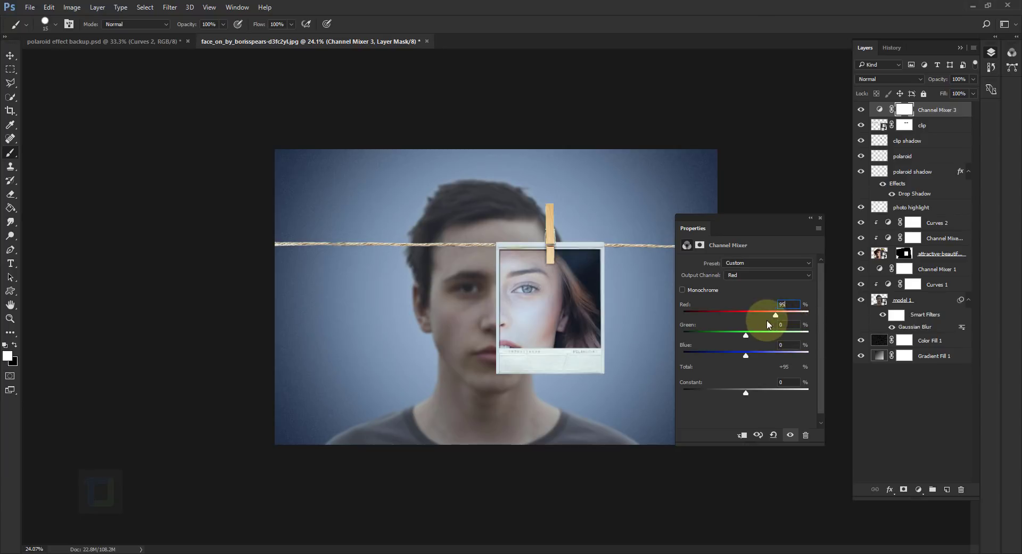
click(788, 345)
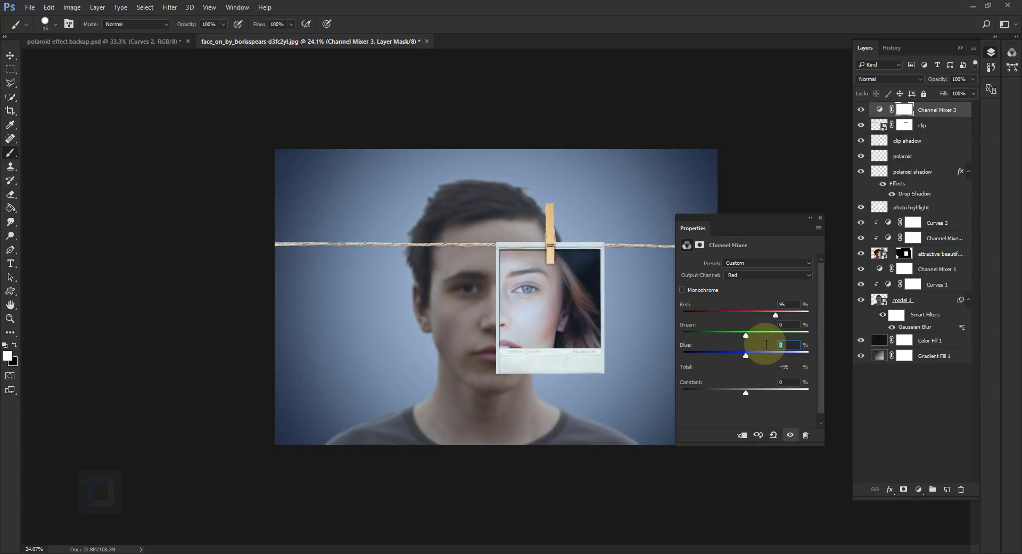
text(-5)
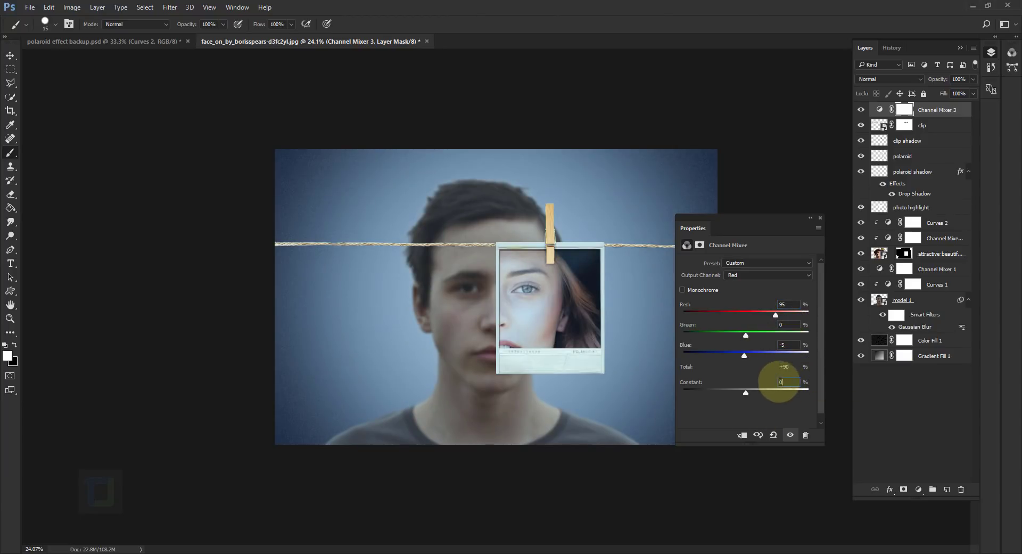
click(769, 382)
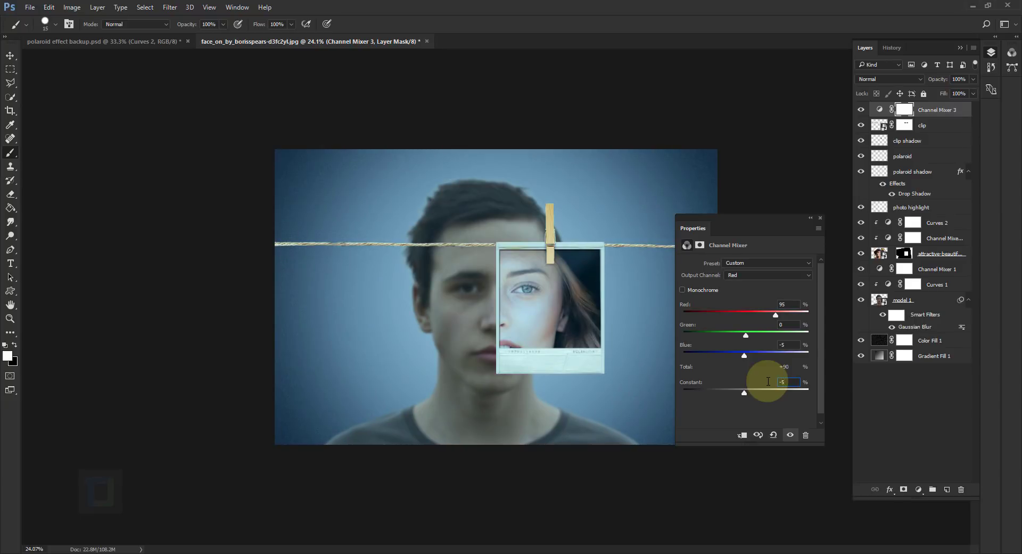
text(-5)
click(742, 435)
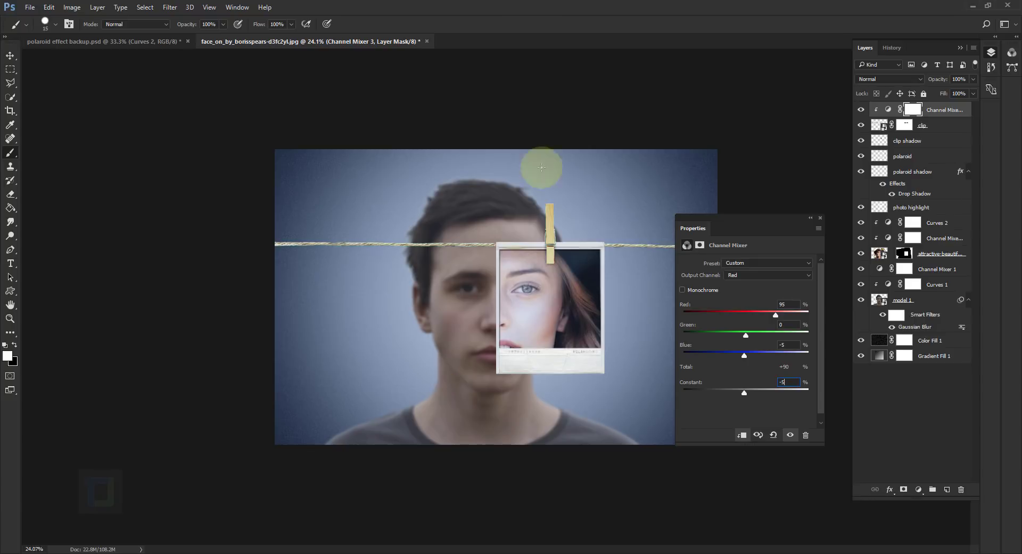
Set the Channel Mixer's Blue output to Red 14, Blue 92 and Constant 7, and close its properties.
click(736, 275)
click(735, 297)
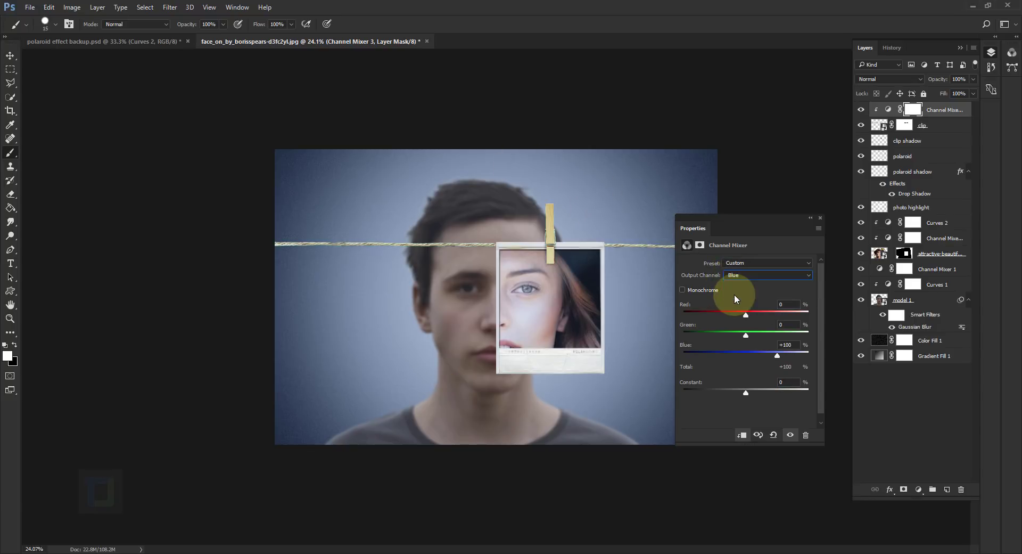
click(775, 304)
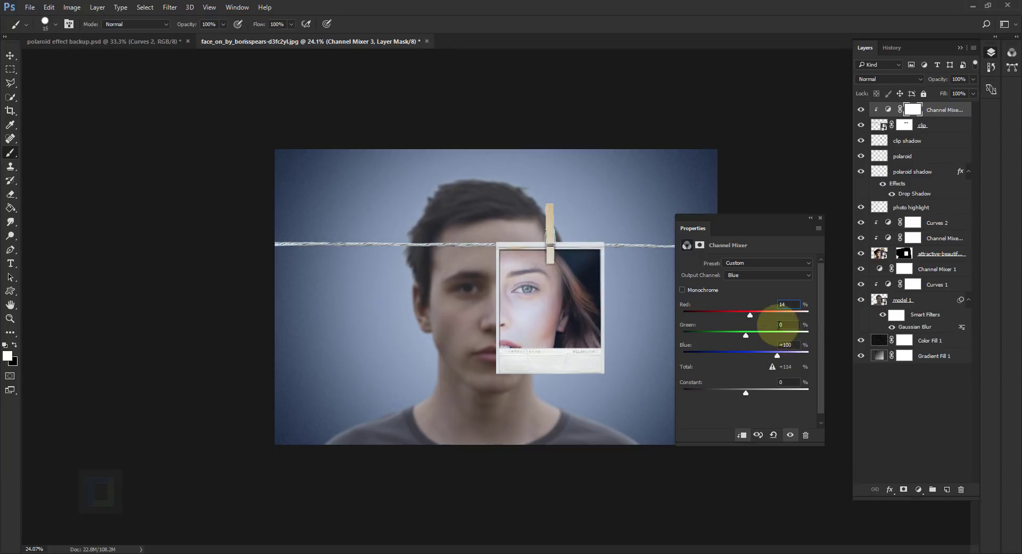
click(792, 346)
text(9)
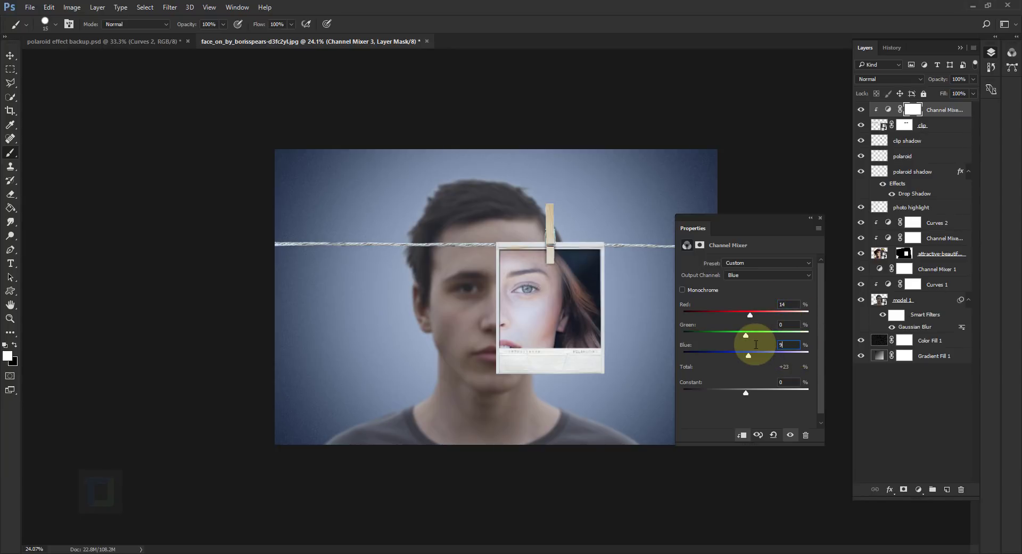
text(2)
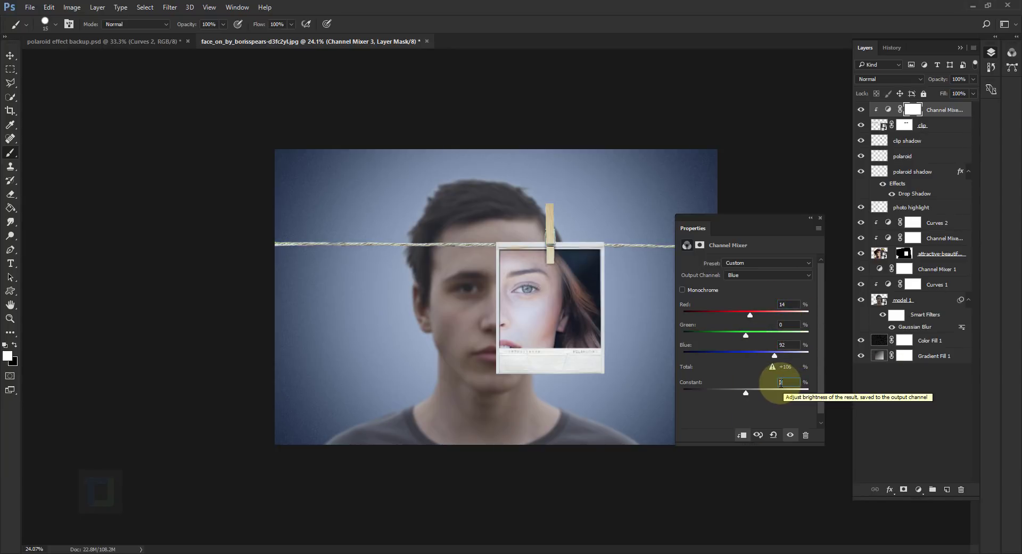
key(Tab)
text(7)
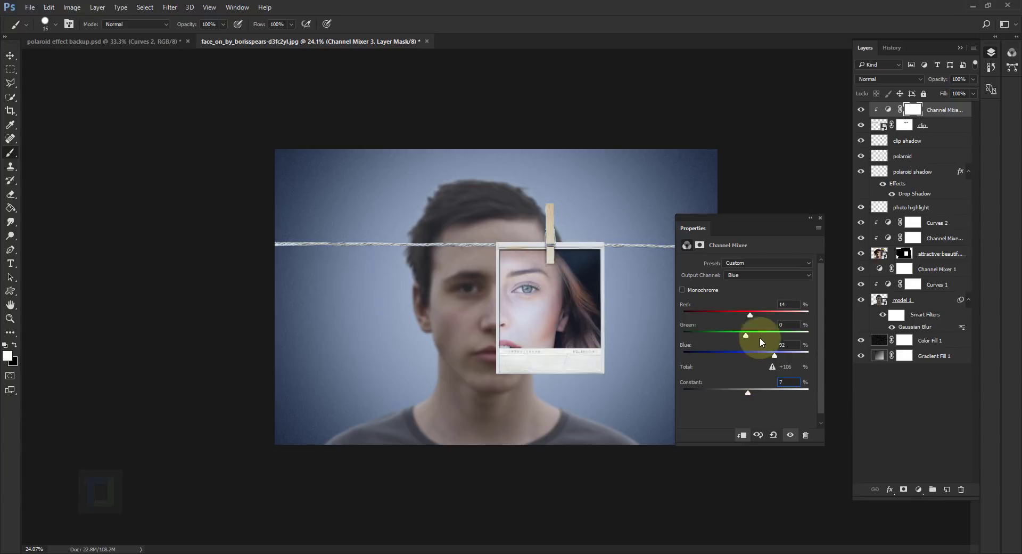
click(821, 217)
Compare the clothespin and rope colours with and without the clipped Channel Mixer adjustment.
click(861, 110)
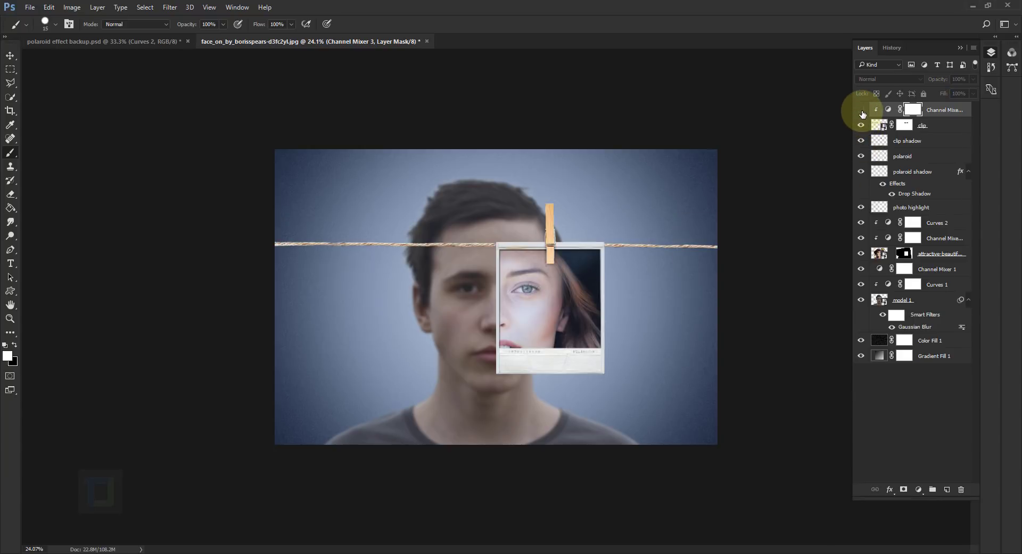
click(861, 110)
click(862, 111)
click(861, 110)
scroll(496, 297, up, 1)
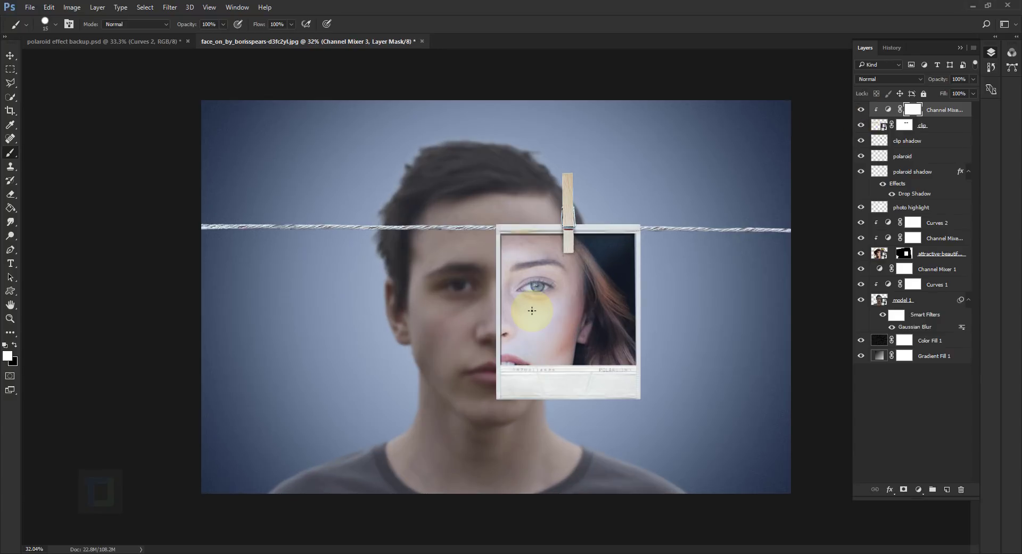